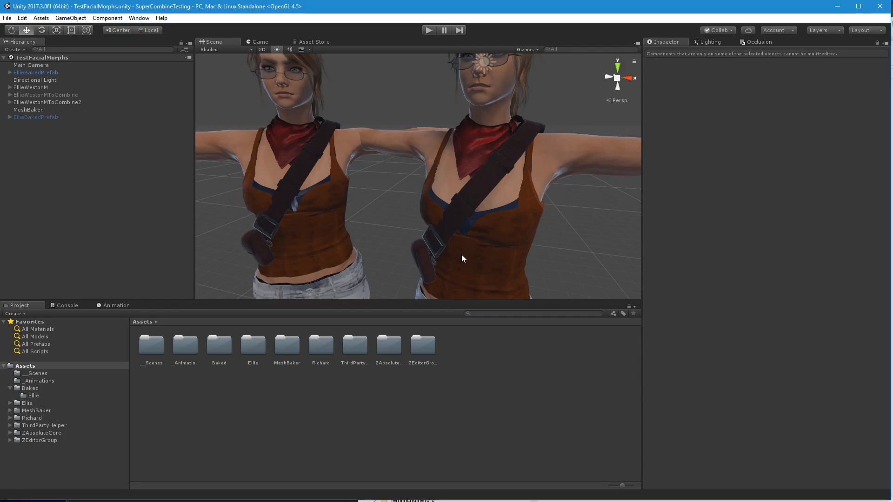
Examine the RichardE2 model's import settings and the RichardE2 prefab's components in the Richard folder.
{"action": "scroll", "coordinate": [379, 255], "scroll_direction": "down", "scroll_amount": 5}
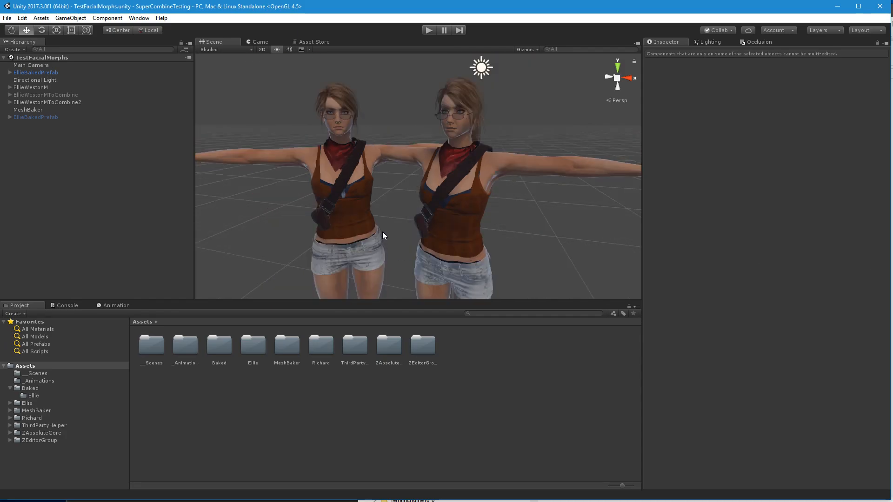
{"action": "right_click_drag", "start_coordinate": [380, 230], "coordinate": [401, 209]}
{"action": "key", "text": "a"}
{"action": "key", "text": "d"}
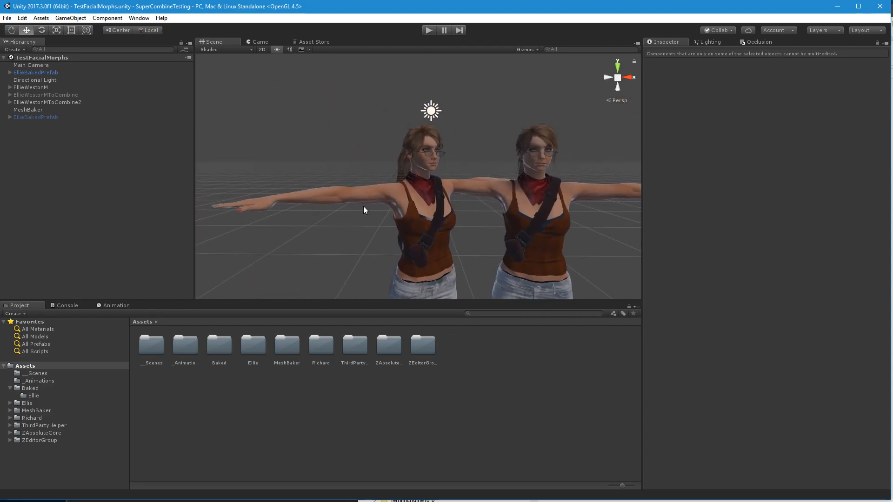
{"action": "double_click", "coordinate": [327, 350]}
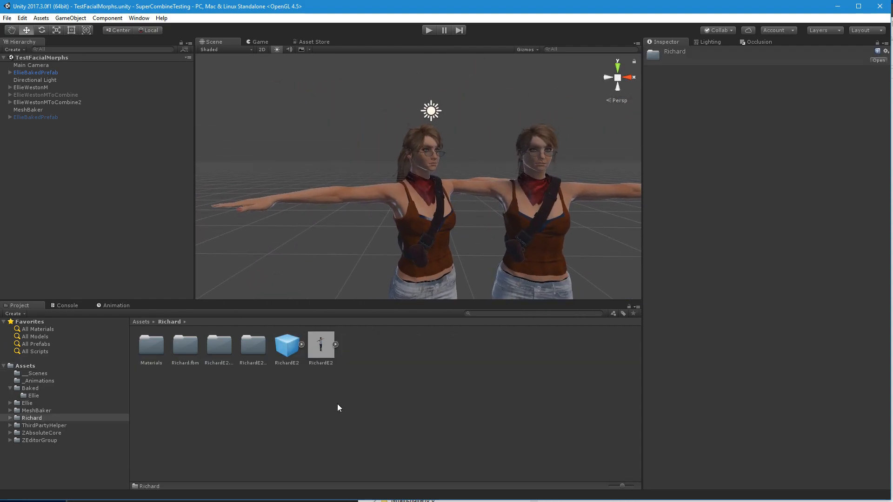
{"action": "left_click", "coordinate": [322, 346]}
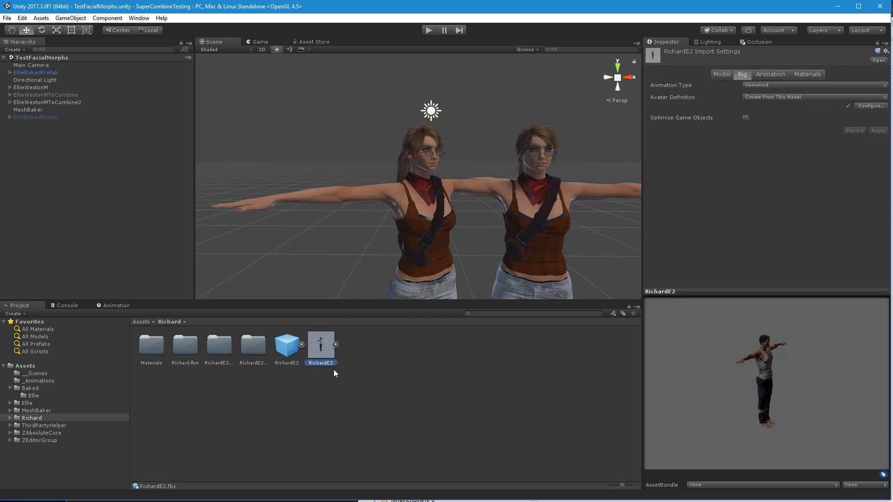
{"action": "left_click", "coordinate": [287, 346]}
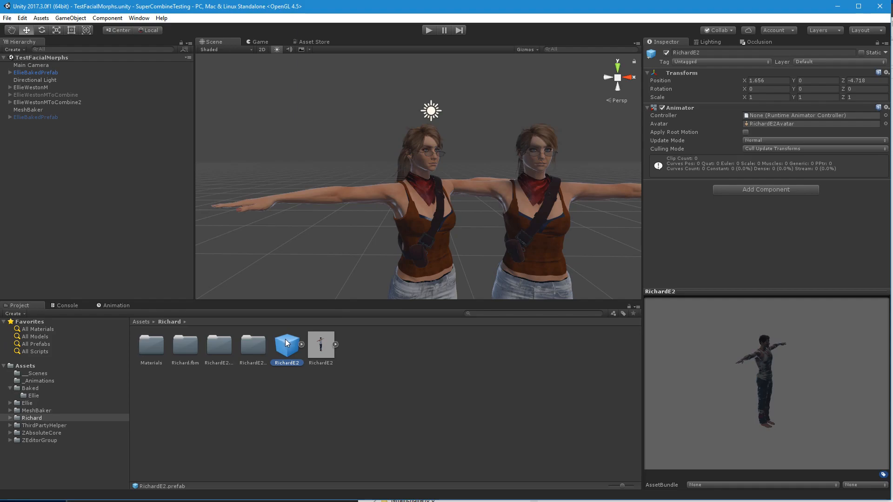
{"action": "left_click", "coordinate": [316, 347]}
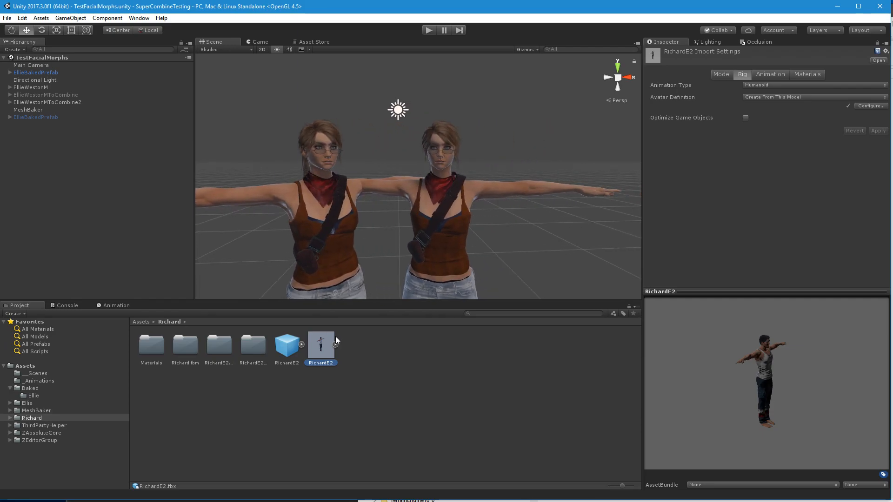
{"action": "left_click", "coordinate": [294, 352]}
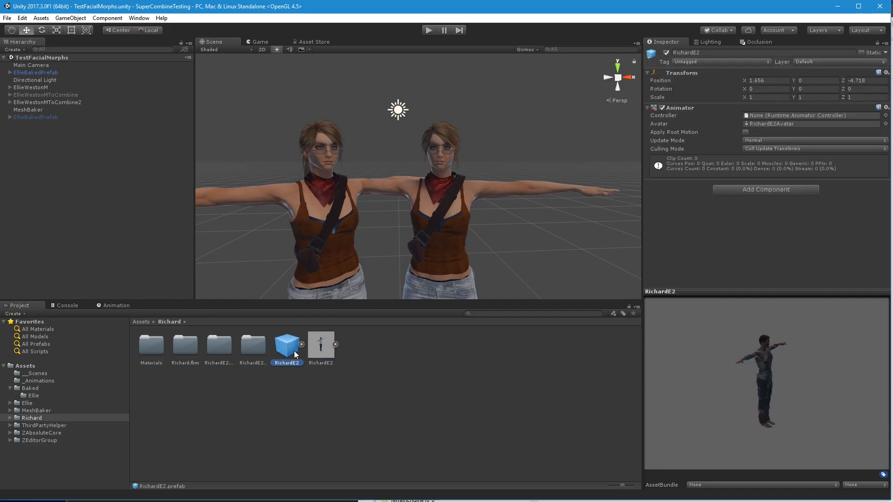
Add the RichardE2 prefab to the scene and rotate it to about -87 degrees around Y.
{"action": "left_click_drag", "start_coordinate": [83, 170], "coordinate": [82, 170]}
{"action": "key", "text": "e"}
{"action": "left_click_drag", "start_coordinate": [461, 160], "coordinate": [548, 160]}
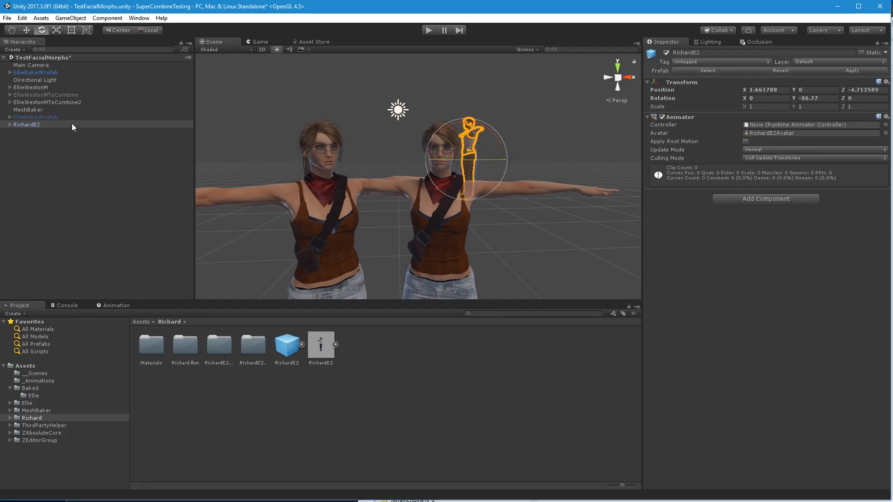
Copy EllieWestonM's Transform component and paste its values onto RichardE2.
{"action": "left_click", "coordinate": [48, 87]}
{"action": "left_click", "coordinate": [886, 82]}
{"action": "left_click", "coordinate": [888, 127]}
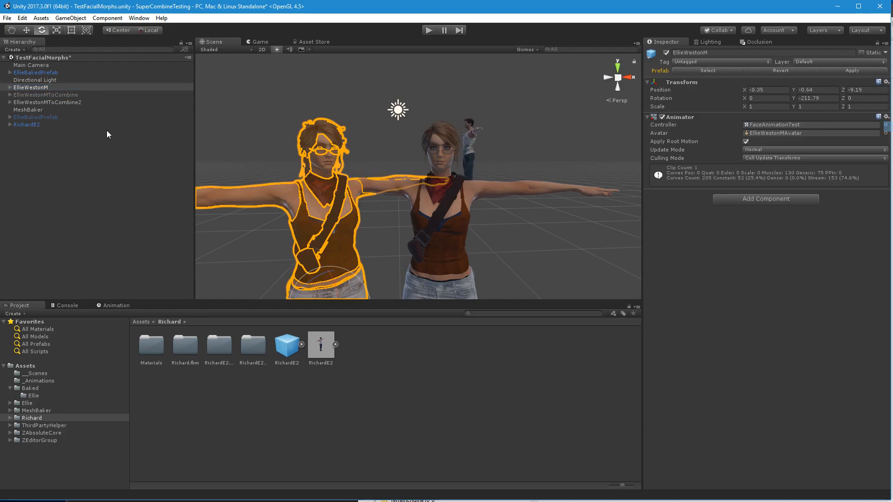
{"action": "left_click", "coordinate": [29, 125]}
{"action": "left_click", "coordinate": [886, 82]}
{"action": "left_click", "coordinate": [888, 147]}
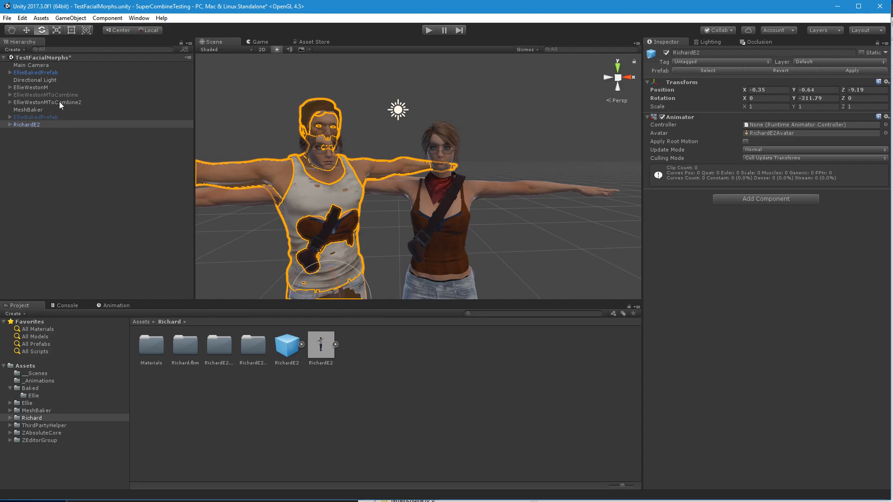
Deactivate EllieWestonM and show the characters through the game camera.
{"action": "left_click", "coordinate": [46, 87]}
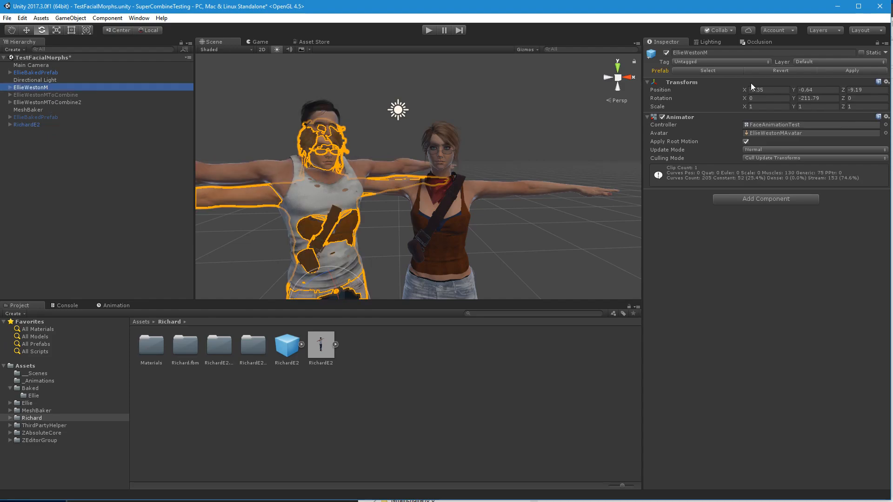
{"action": "left_click", "coordinate": [666, 53]}
{"action": "left_click", "coordinate": [261, 42]}
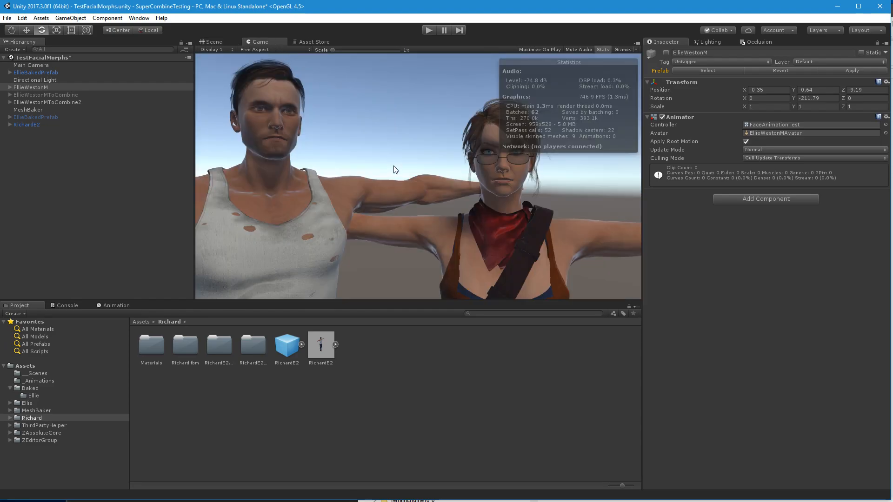
Examine RichardE2's head, face and torso from several distances and angles in the Scene view.
{"action": "left_click", "coordinate": [217, 42]}
{"action": "scroll", "coordinate": [318, 146], "scroll_direction": "up", "scroll_amount": 2}
{"action": "key", "text": "Up"}
{"action": "key", "text": "Left"}
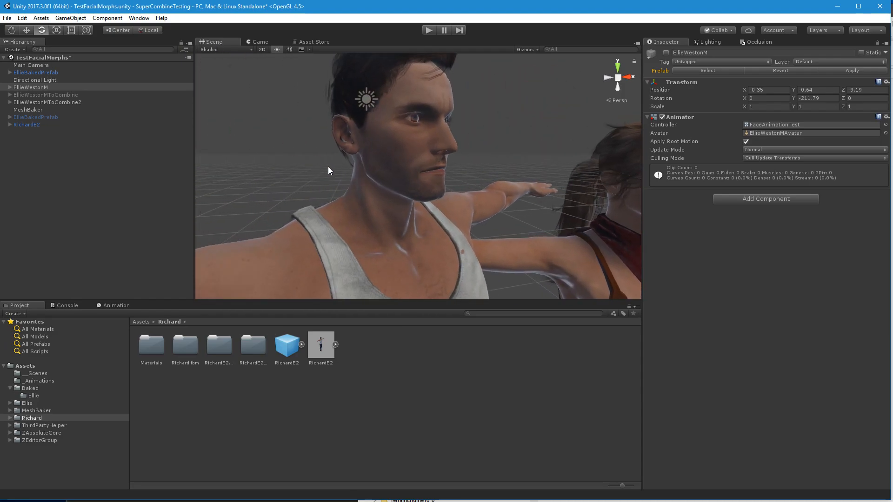
{"action": "key", "text": "Up"}
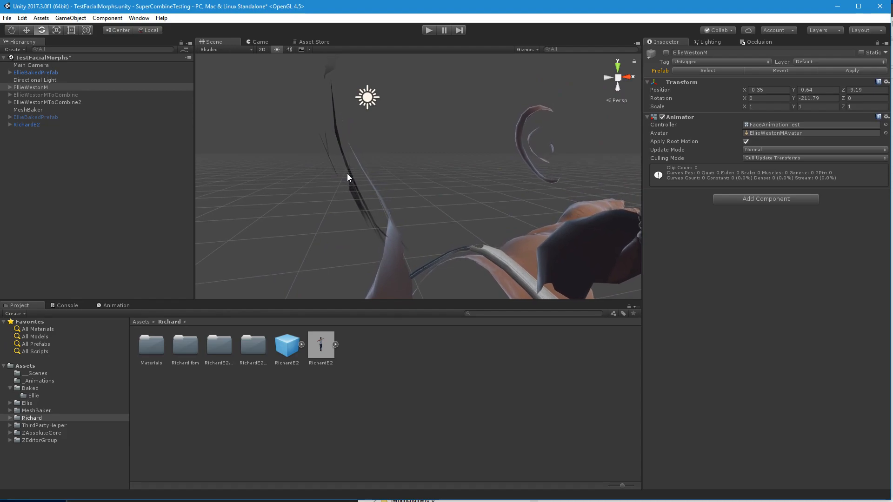
{"action": "key", "text": "Down"}
{"action": "key", "text": "Left"}
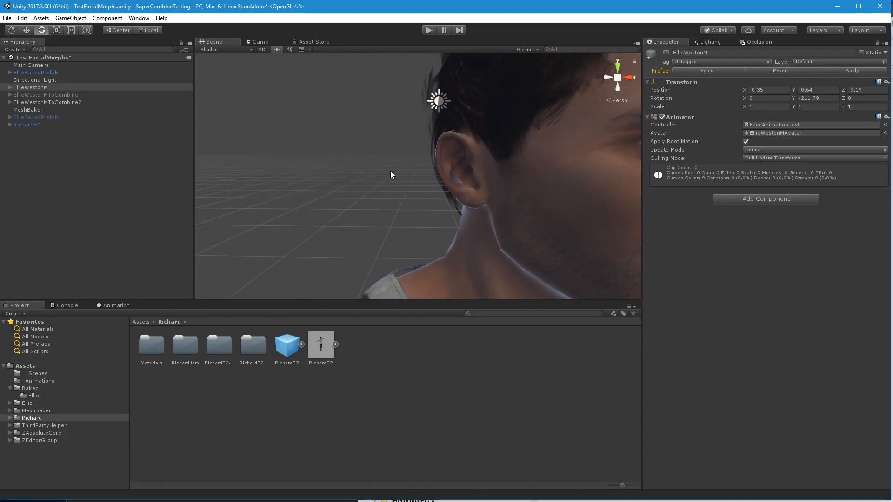
{"action": "key", "text": "Right"}
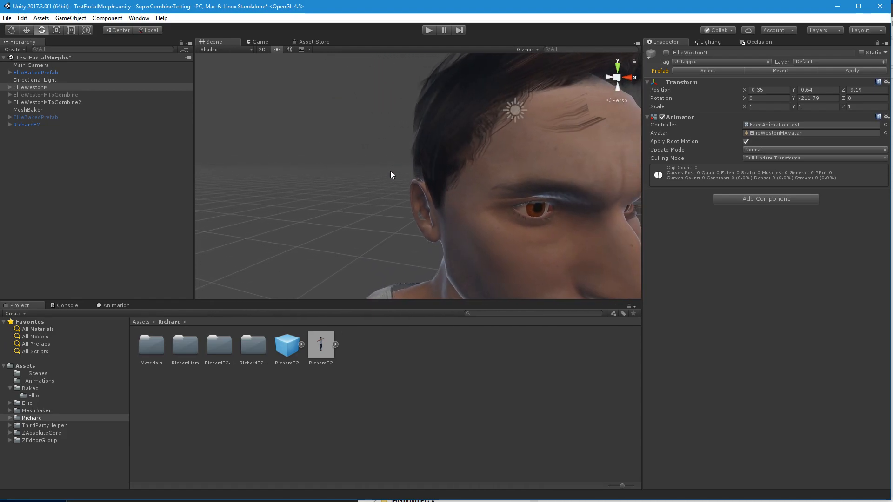
{"action": "key", "text": "Down"}
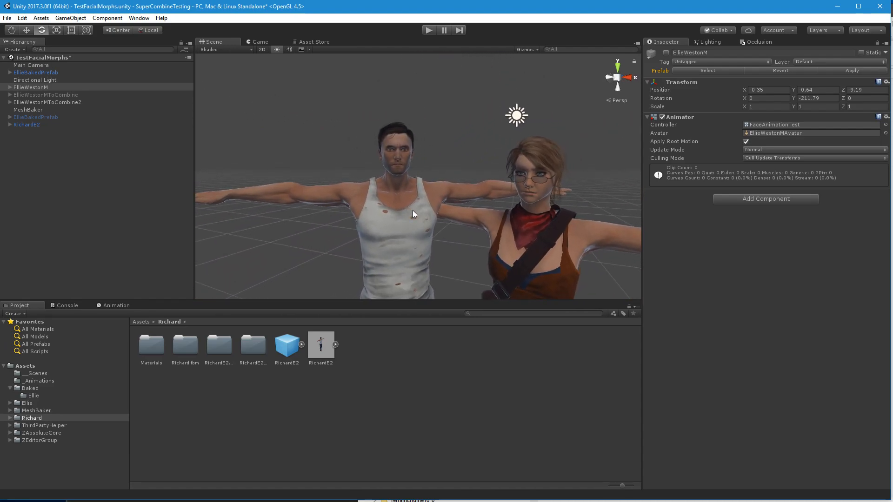
{"action": "scroll", "coordinate": [412, 210], "scroll_direction": "down", "scroll_amount": 3}
{"action": "right_click_drag", "start_coordinate": [409, 197], "coordinate": [408, 205]}
{"action": "middle_click_drag", "start_coordinate": [408, 205], "coordinate": [406, 219]}
{"action": "scroll", "coordinate": [407, 218], "scroll_direction": "up", "scroll_amount": 4}
{"action": "right_click_drag", "start_coordinate": [406, 219], "coordinate": [385, 221]}
{"action": "key", "text": "q"}
{"action": "key", "text": "s"}
{"action": "key", "text": "e"}
{"action": "key", "text": "w"}
Duplicate RichardE2 and paste EllieWestonMToCombine2's Transform values onto the copy.
{"action": "left_click", "coordinate": [386, 219]}
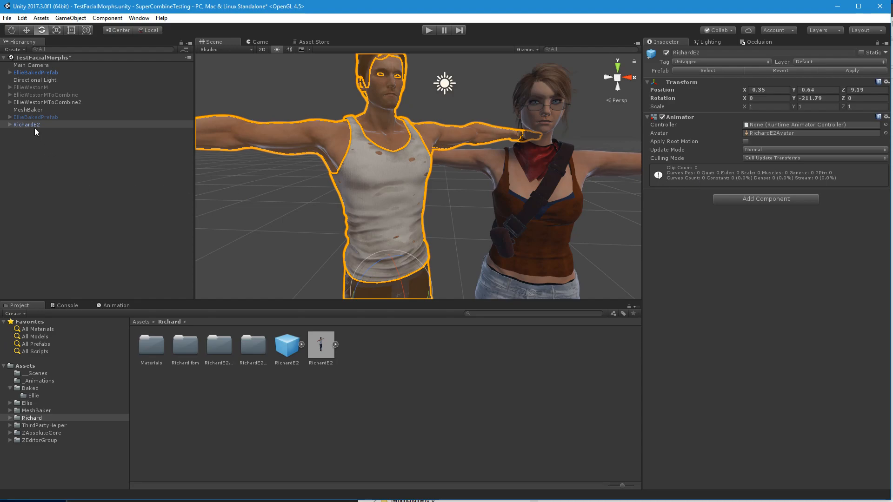
{"action": "key", "text": "ctrl+d"}
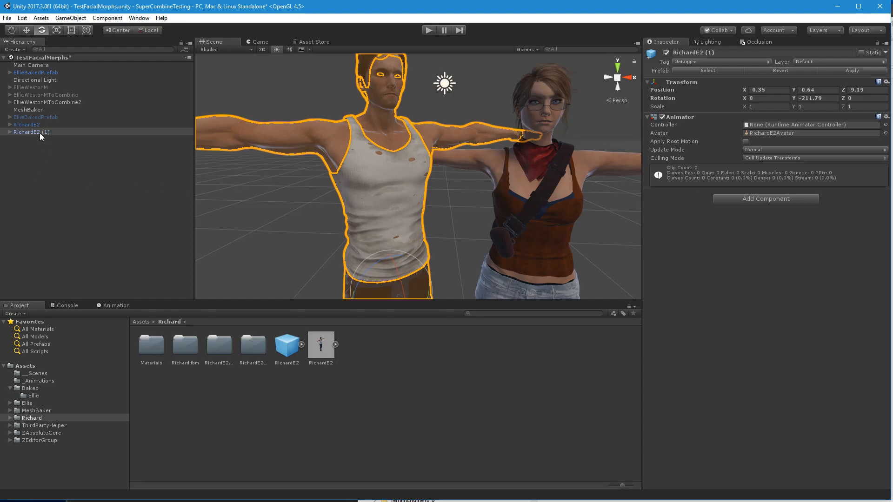
{"action": "left_click", "coordinate": [70, 103]}
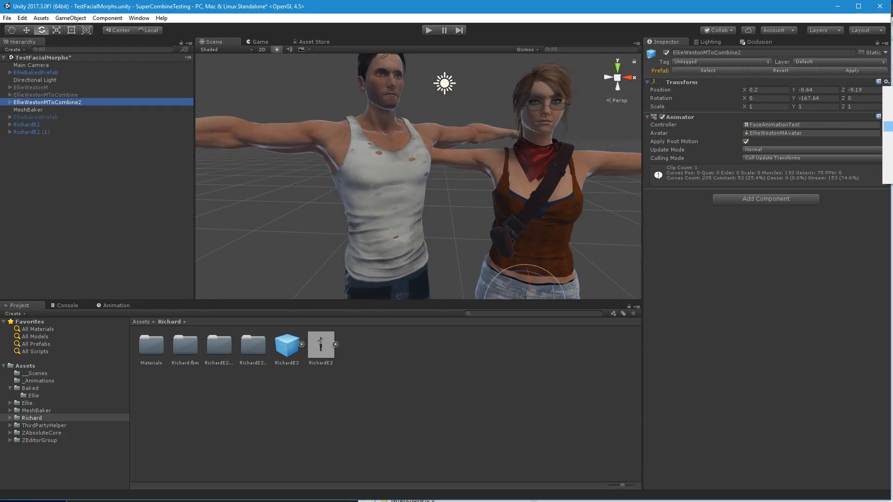
{"action": "left_click", "coordinate": [886, 124]}
{"action": "left_click", "coordinate": [71, 132]}
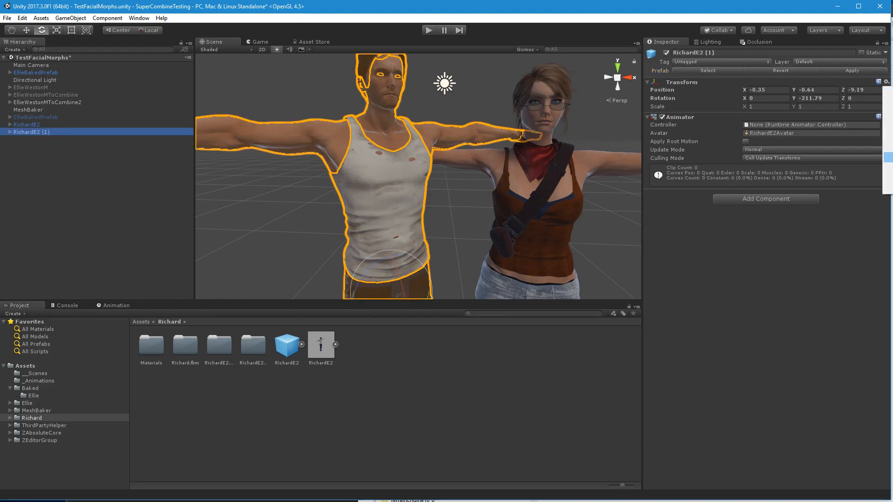
{"action": "left_click", "coordinate": [887, 157]}
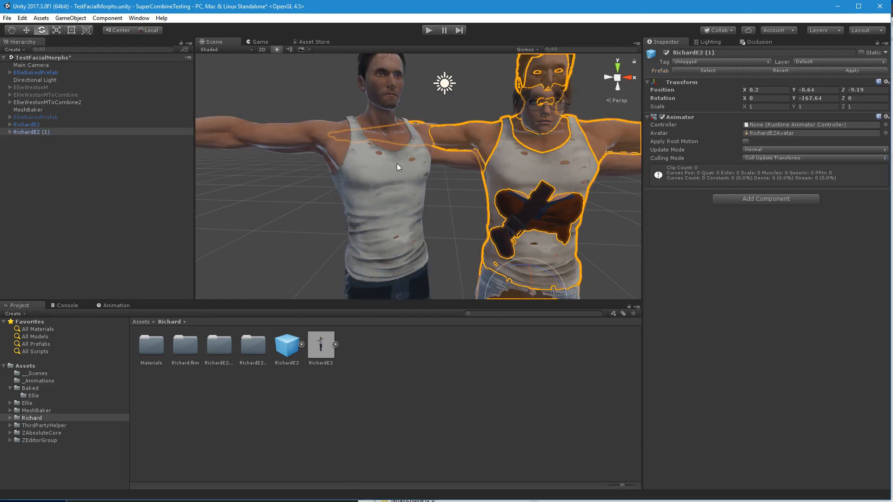
Deactivate the first EllieBakedPrefab and view the two Richard characters through the game camera.
{"action": "left_click", "coordinate": [62, 101]}
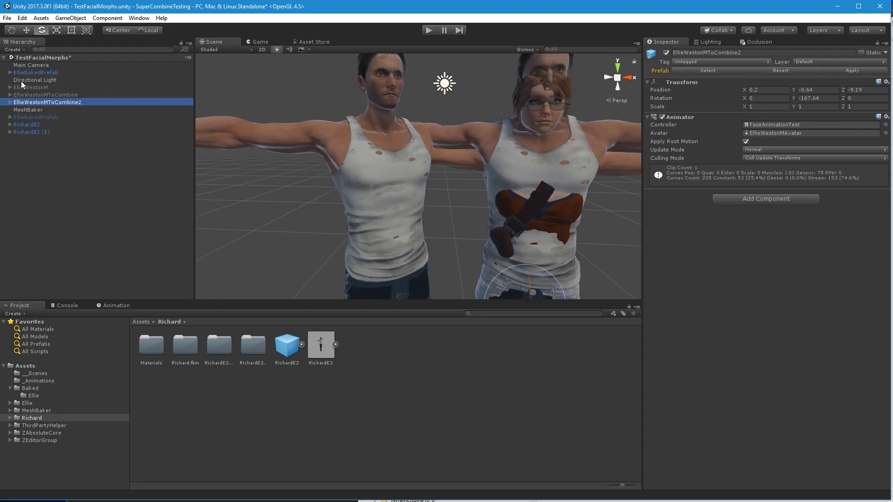
{"action": "left_click", "coordinate": [35, 73]}
{"action": "left_click", "coordinate": [667, 53]}
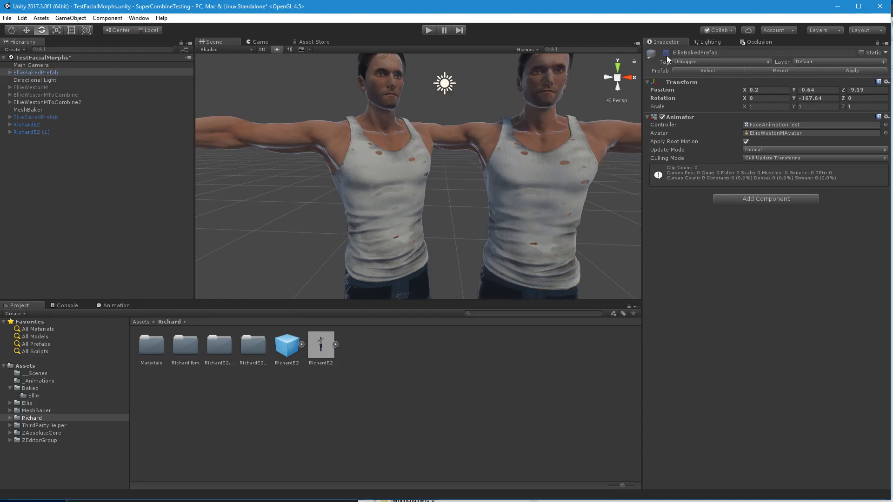
{"action": "left_click", "coordinate": [260, 42]}
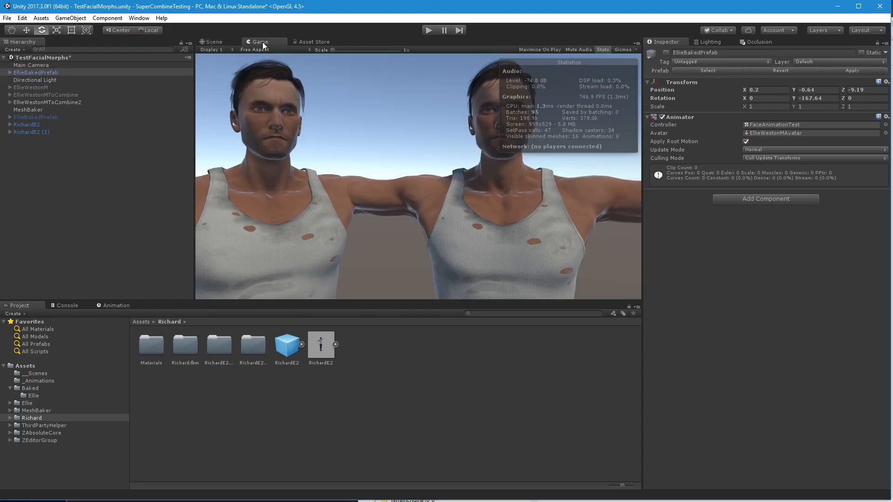
{"action": "left_click", "coordinate": [9, 132]}
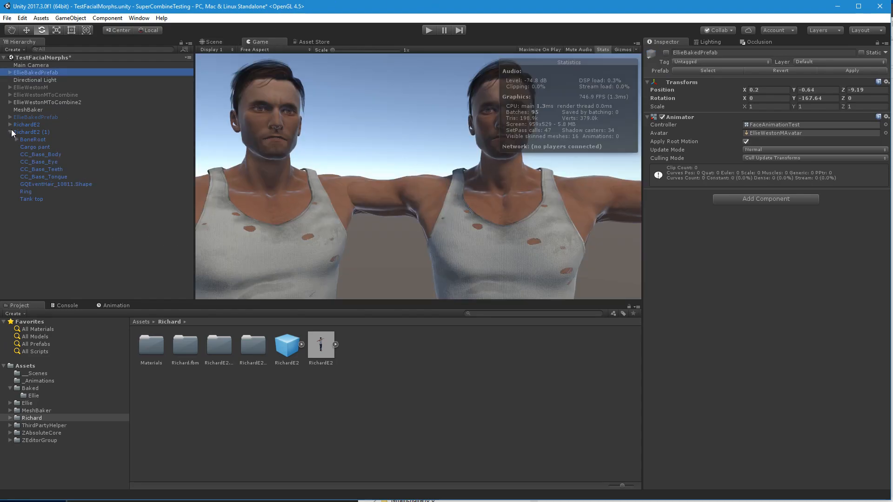
{"action": "left_click", "coordinate": [37, 132]}
{"action": "left_click", "coordinate": [41, 132]}
{"action": "left_click_drag", "start_coordinate": [40, 132], "coordinate": [72, 134]}
{"action": "type", "text": "ToCombine"}
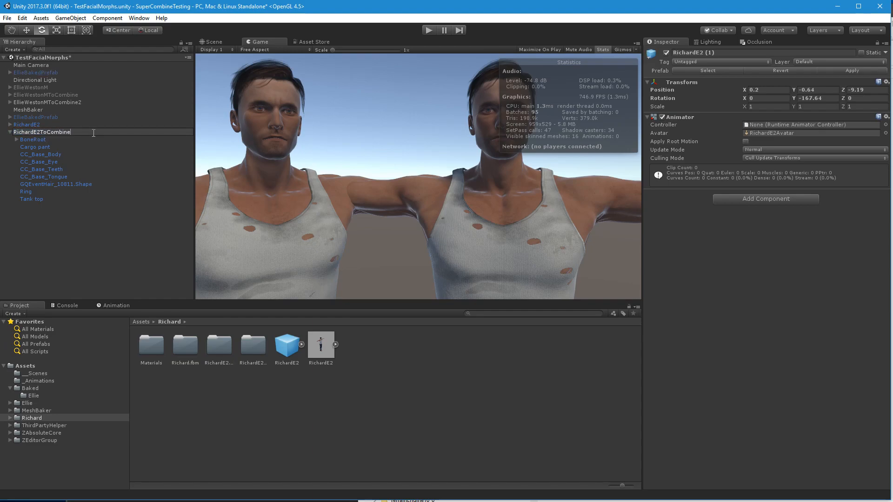
{"action": "key", "text": "Return"}
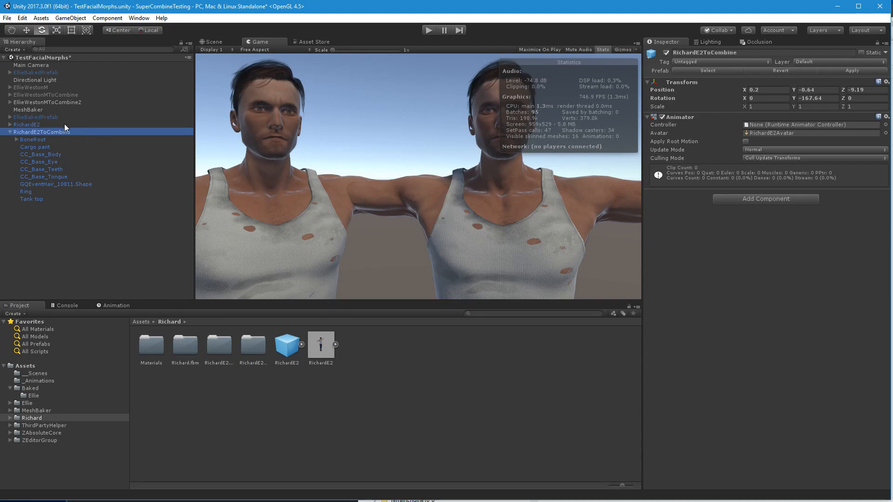
Locate the FaceAnimationTest controller used by EllieBakedPrefab and assign it to RichardE2's Animator.
{"action": "left_click", "coordinate": [46, 122]}
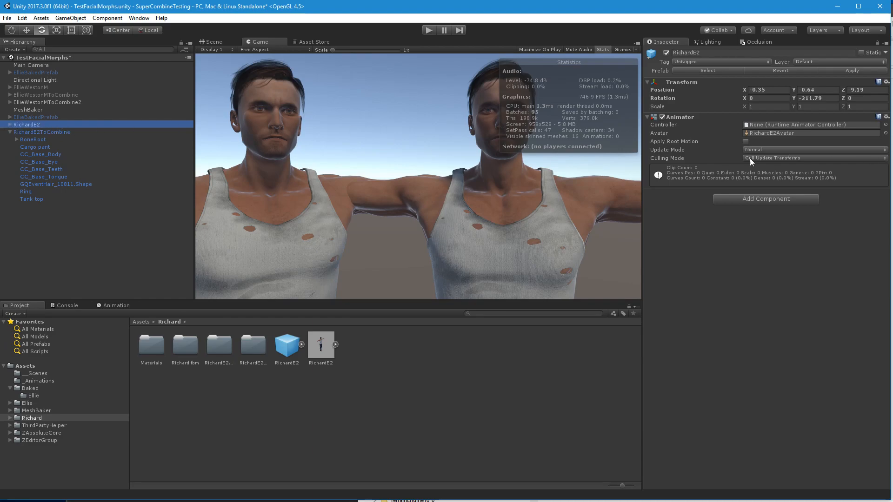
{"action": "left_click", "coordinate": [47, 73]}
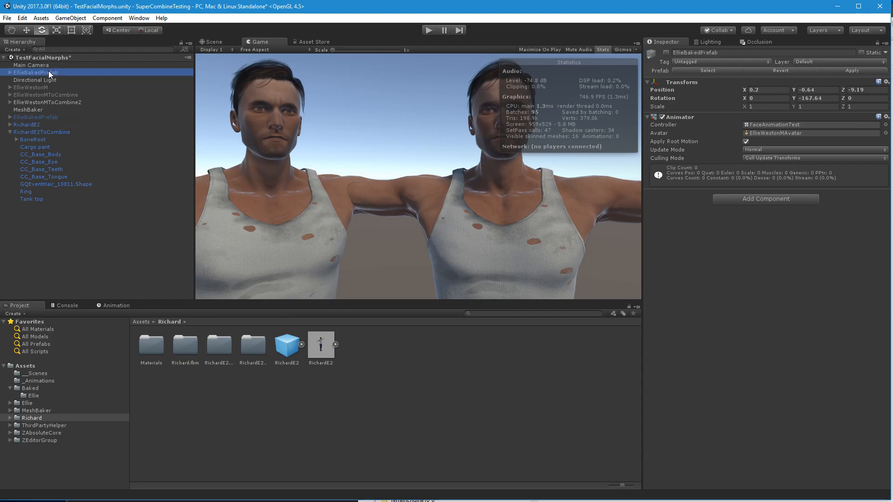
{"action": "left_click", "coordinate": [802, 125]}
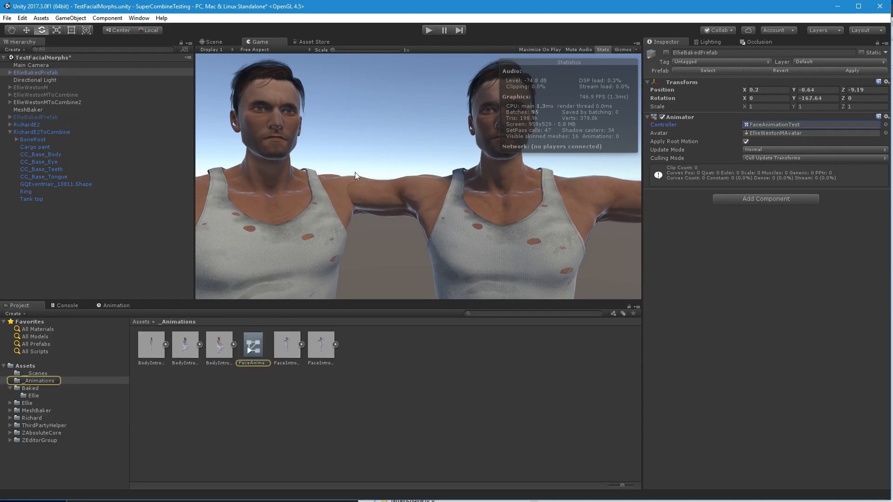
{"action": "left_click", "coordinate": [20, 124]}
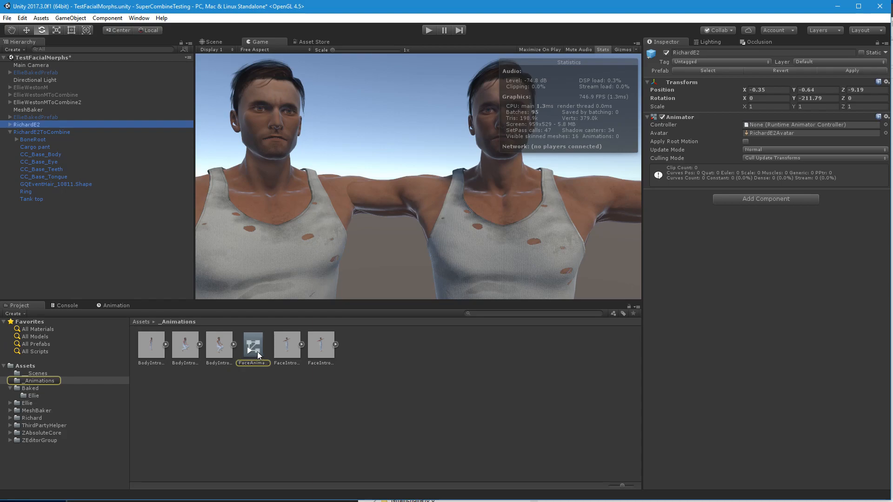
{"action": "left_click_drag", "start_coordinate": [255, 352], "coordinate": [23, 125]}
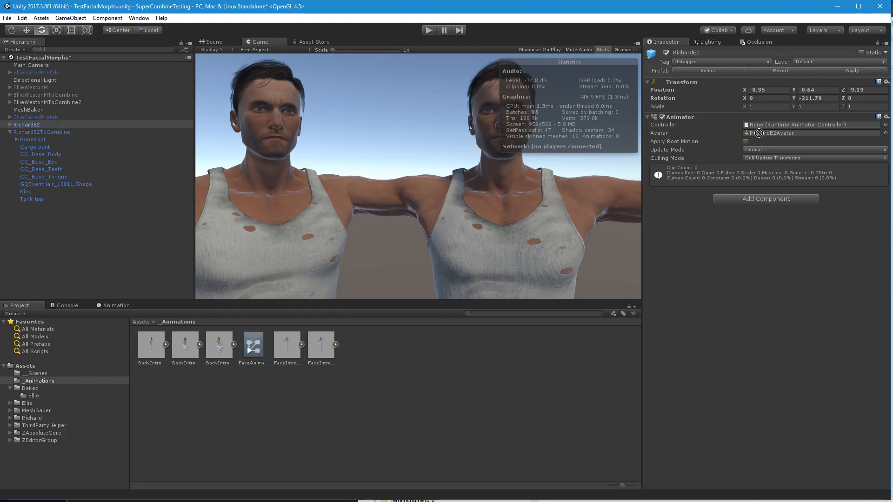
Assign the FaceAnimationTest controller to RichardE2ToCombine's Animator and play the scene.
{"action": "left_click", "coordinate": [52, 132]}
{"action": "left_click_drag", "start_coordinate": [258, 350], "coordinate": [782, 123]}
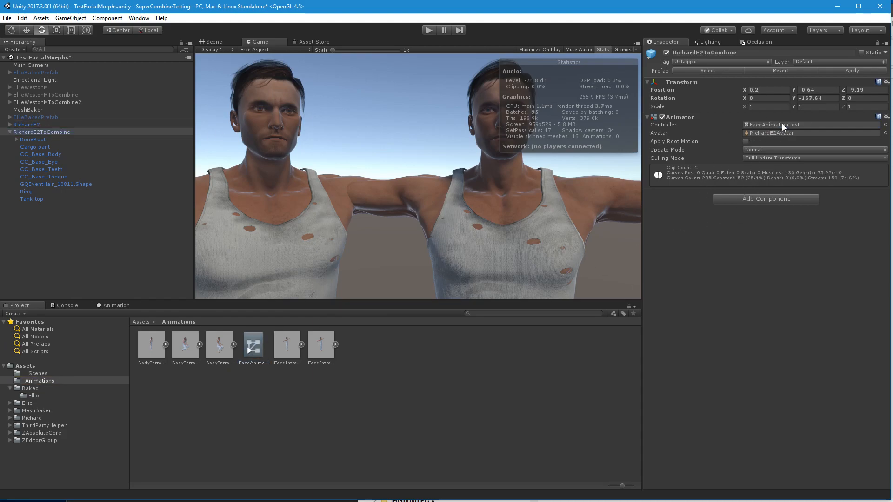
{"action": "left_click", "coordinate": [425, 32]}
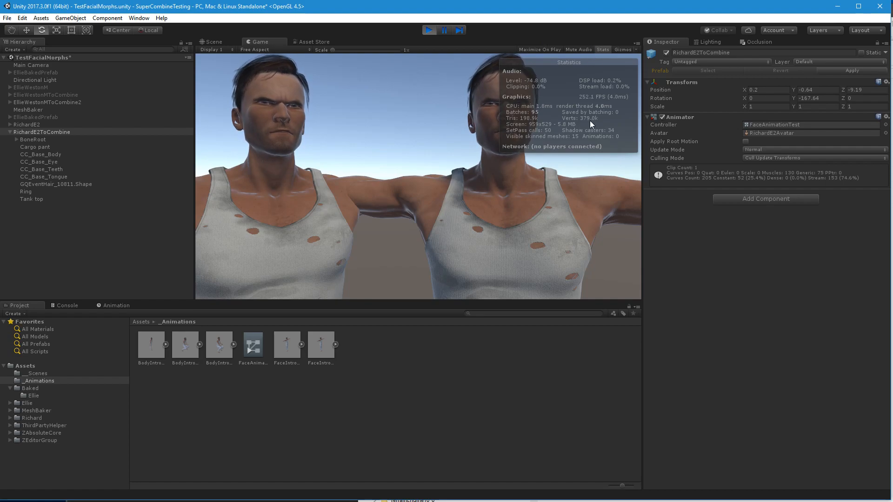
Hide the game statistics overlay, exit play mode and save the scene.
{"action": "left_click", "coordinate": [604, 49]}
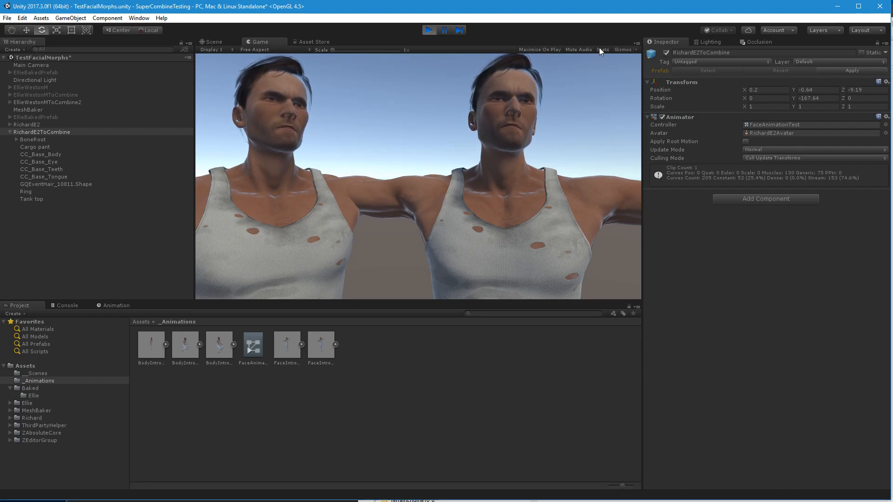
{"action": "left_click", "coordinate": [431, 30]}
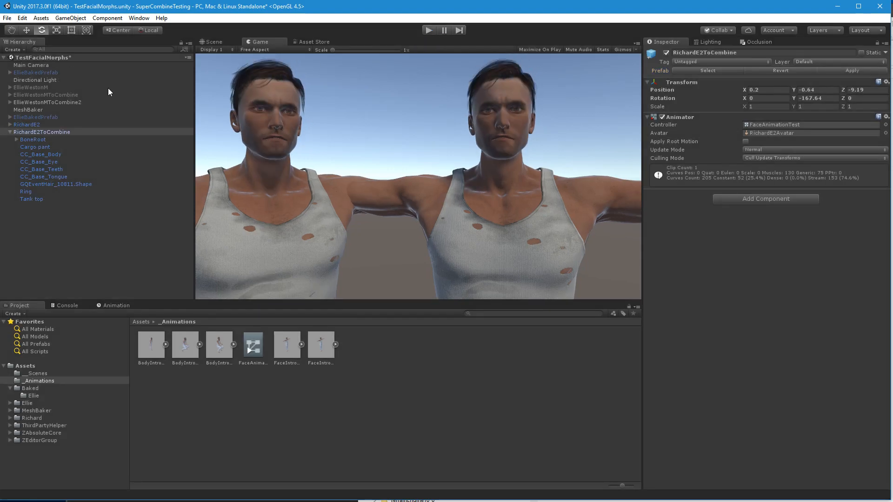
{"action": "key", "text": "ctrl+s"}
Collapse RichardE2ToCombine and delete the existing MeshBaker object from the scene.
{"action": "left_click", "coordinate": [10, 132]}
{"action": "left_click", "coordinate": [28, 110]}
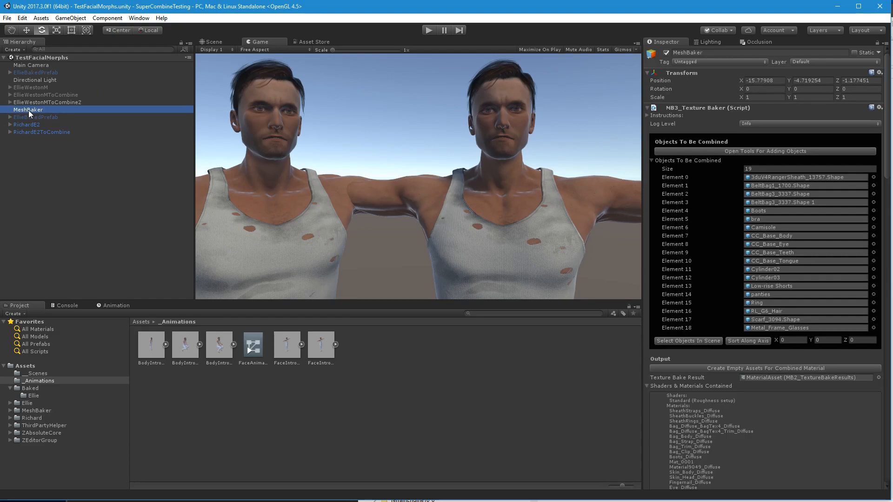
{"action": "key", "text": "Delete"}
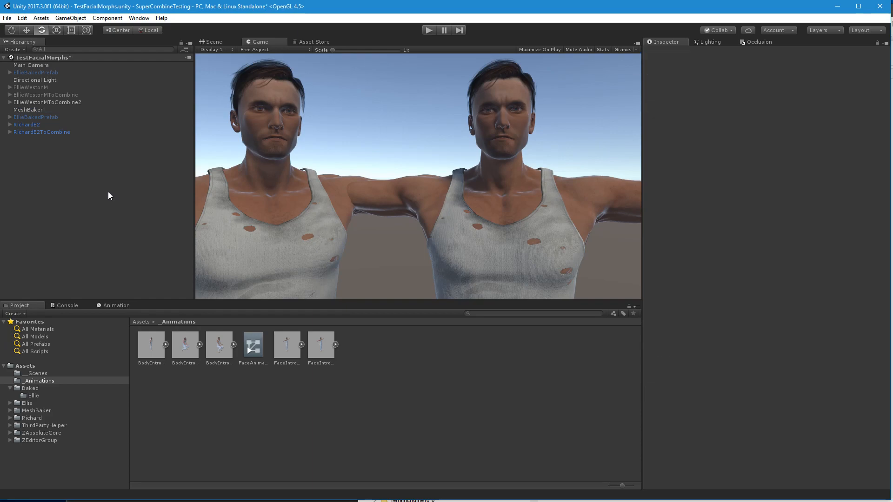
Create an empty game object at the root of the scene and name it MeshBaker.
{"action": "right_click", "coordinate": [40, 139]}
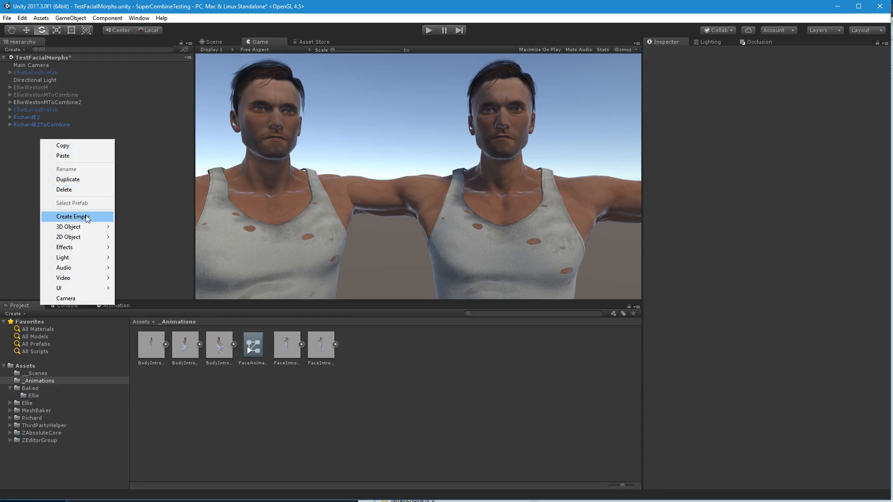
{"action": "left_click", "coordinate": [87, 217]}
{"action": "left_click", "coordinate": [36, 131]}
{"action": "type", "text": "MeshBaker"}
{"action": "key", "text": "Return"}
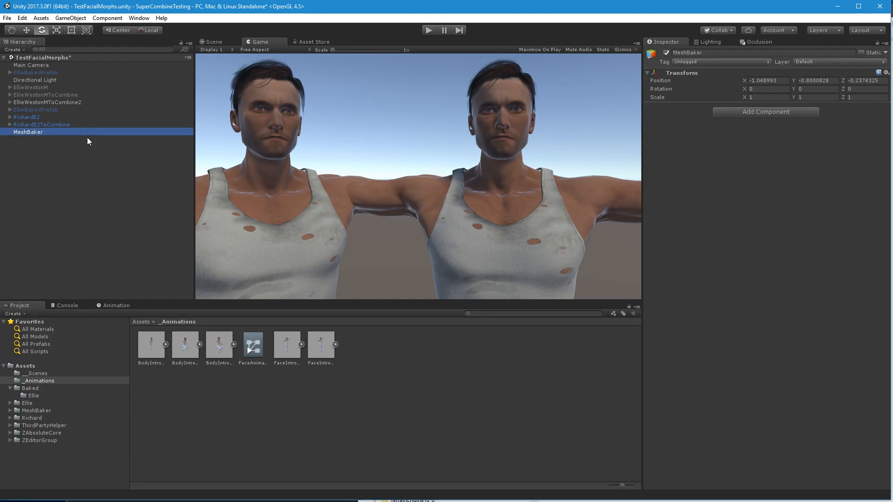
Add the MB3_Texture Baker and MB3_Mesh Baker components to MeshBaker.
{"action": "left_click", "coordinate": [758, 114]}
{"action": "type", "text": "te"}
{"action": "key", "text": "BackSpace"}
{"action": "key", "text": "BackSpace"}
{"action": "type", "text": "mb3"}
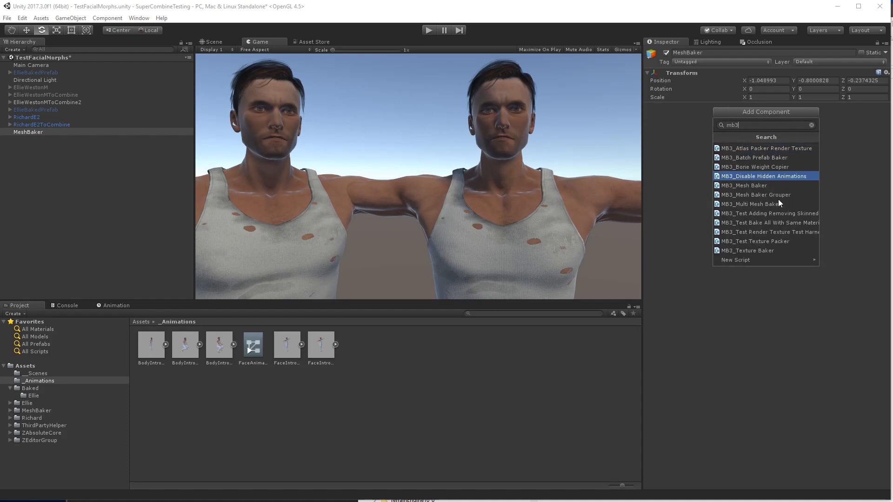
{"action": "left_click", "coordinate": [780, 250]}
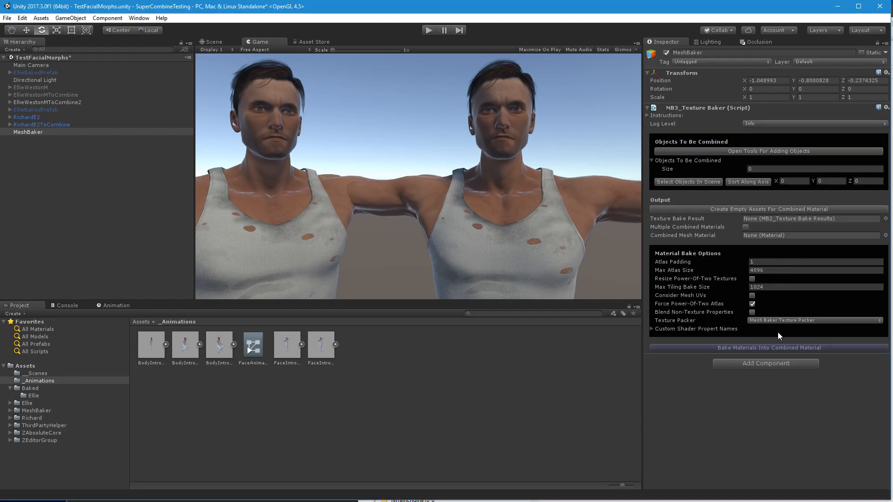
{"action": "left_click", "coordinate": [768, 361]}
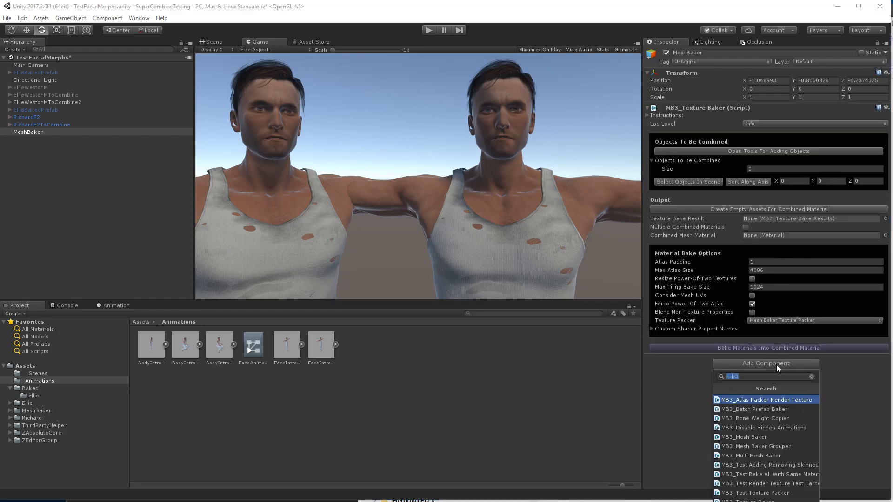
{"action": "left_click", "coordinate": [783, 438]}
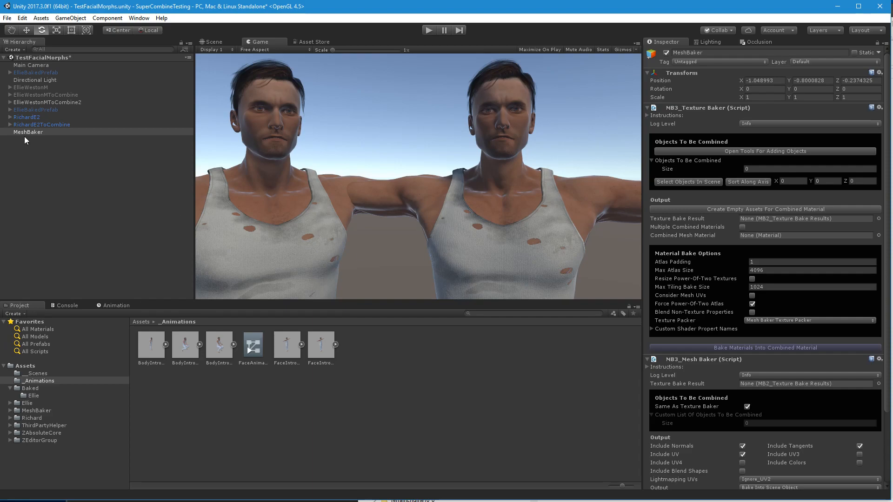
Open the texture baker's tools for adding objects and switch to the search for meshes to add.
{"action": "left_click", "coordinate": [11, 125]}
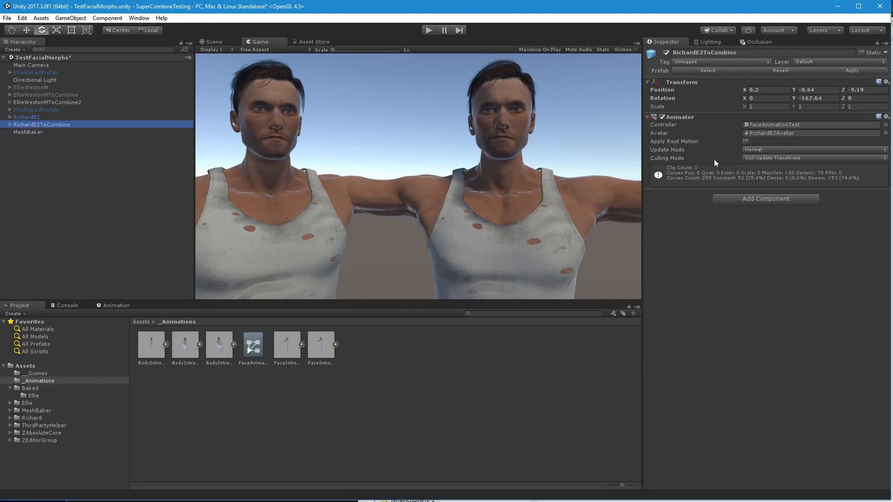
{"action": "left_click", "coordinate": [35, 132]}
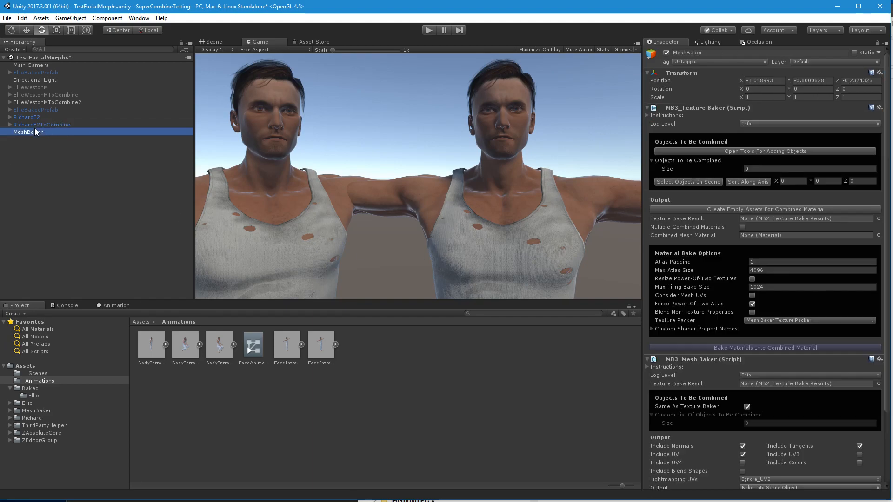
{"action": "left_click", "coordinate": [749, 151]}
{"action": "left_click_drag", "start_coordinate": [751, 114], "coordinate": [492, 91]}
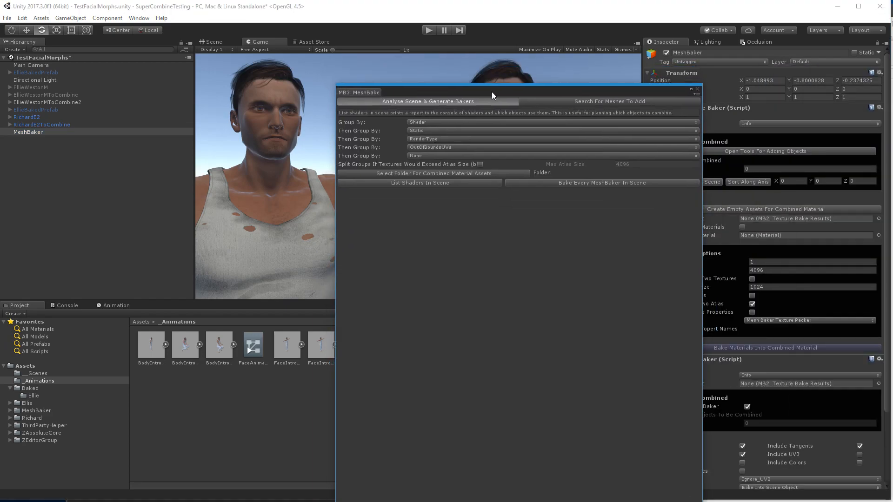
{"action": "left_click", "coordinate": [589, 103]}
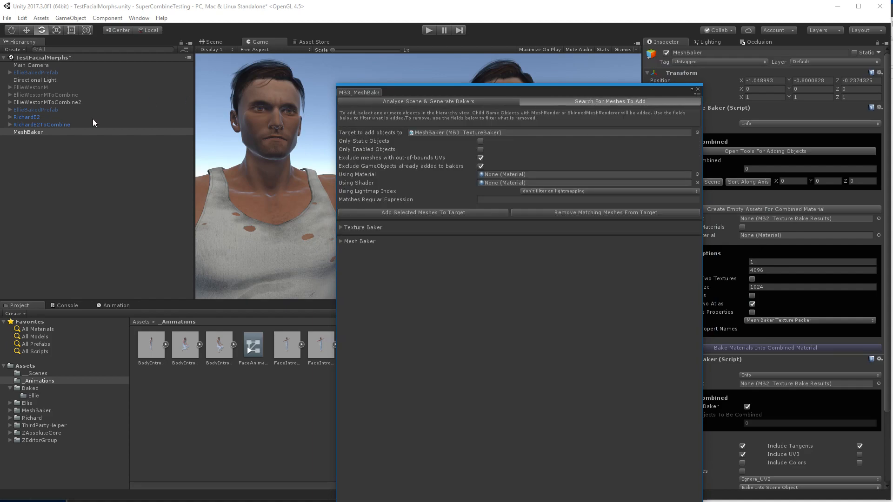
Add RichardE2ToCombine's meshes to MeshBaker without excluding meshes with out-of-bounds UVs, check its object list and save the scene.
{"action": "left_click", "coordinate": [54, 125]}
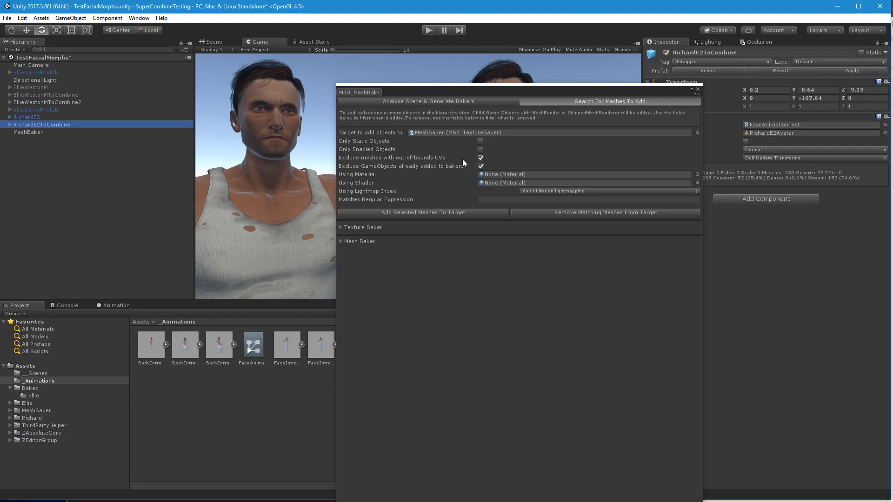
{"action": "left_click", "coordinate": [481, 158]}
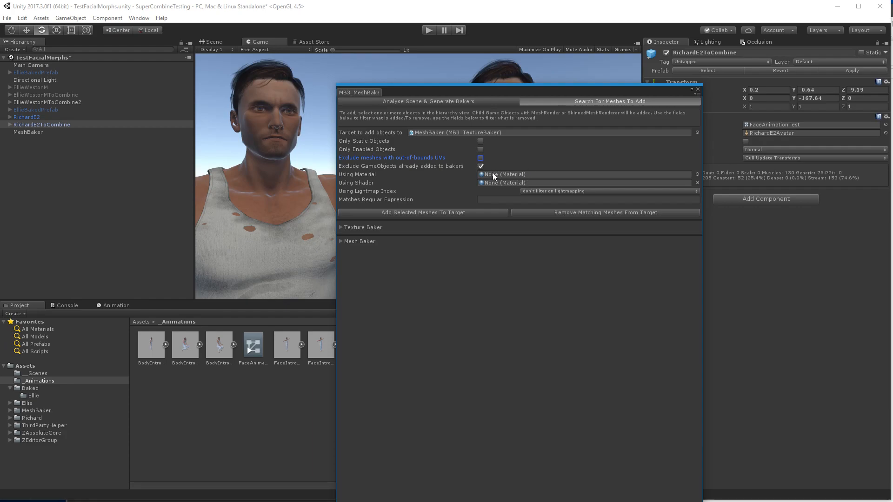
{"action": "left_click", "coordinate": [439, 213]}
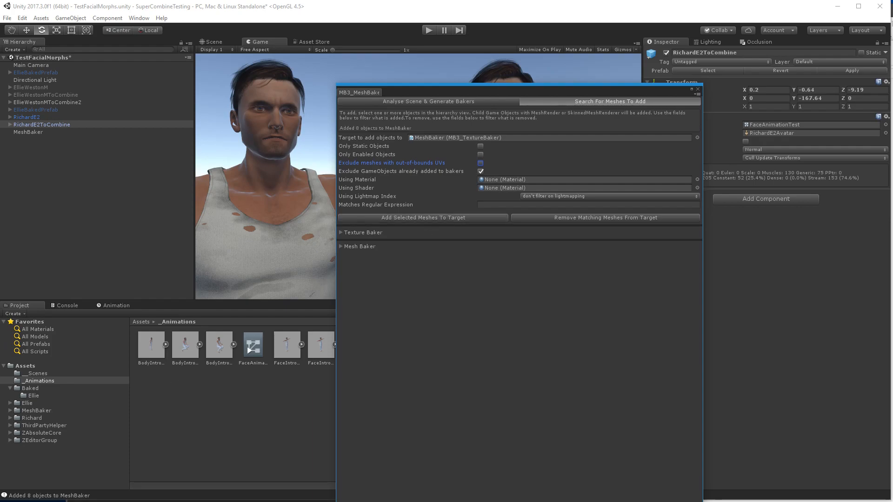
{"action": "left_click", "coordinate": [698, 89]}
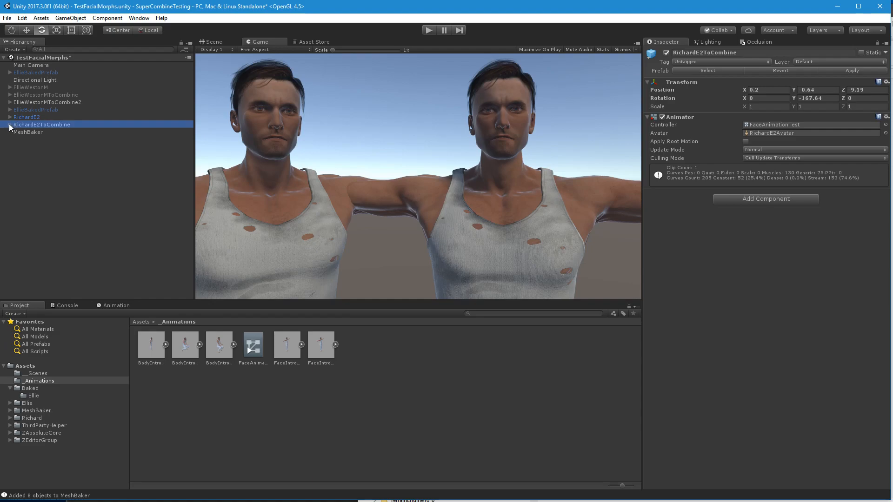
{"action": "left_click", "coordinate": [24, 132]}
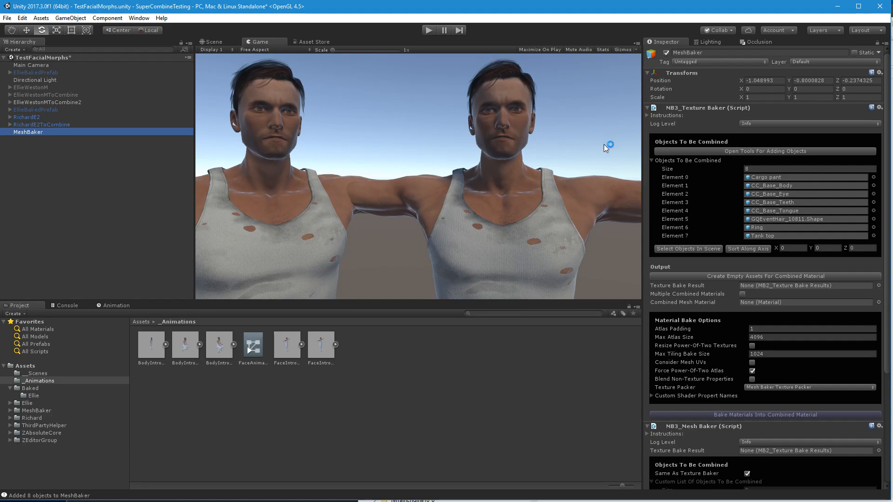
{"action": "key", "text": "ctrl+s"}
Create a subfolder named Richard in the Baked folder.
{"action": "left_click", "coordinate": [40, 389]}
{"action": "right_click", "coordinate": [172, 380]}
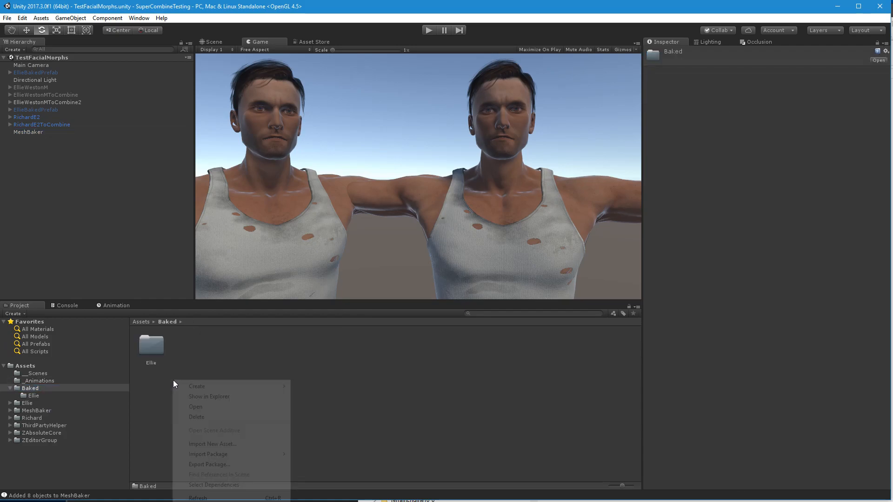
{"action": "mouse_move", "coordinate": [193, 385]}
{"action": "left_click", "coordinate": [307, 387]}
{"action": "type", "text": "Richard"}
{"action": "key", "text": "Return"}
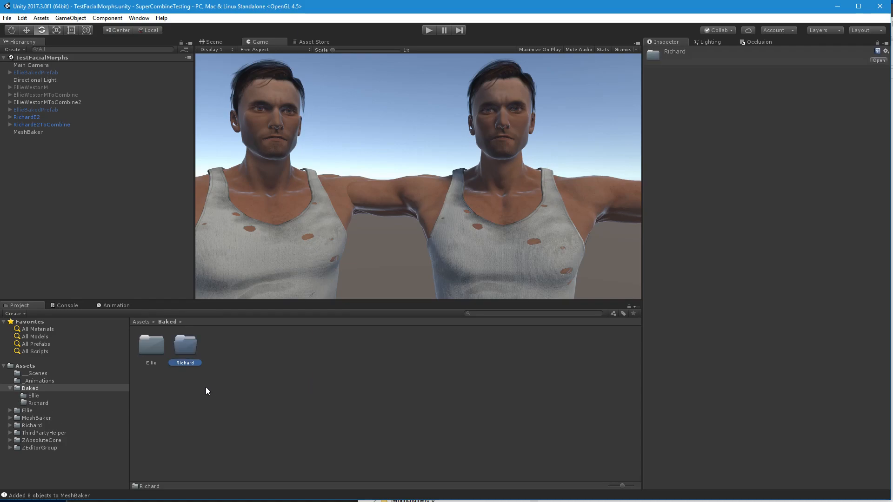
Create a material named RichardBaked in the Baked/Richard folder and assign it as MeshBaker's Combined Mesh Material.
{"action": "double_click", "coordinate": [194, 345]}
{"action": "right_click", "coordinate": [180, 342]}
{"action": "mouse_move", "coordinate": [253, 348]}
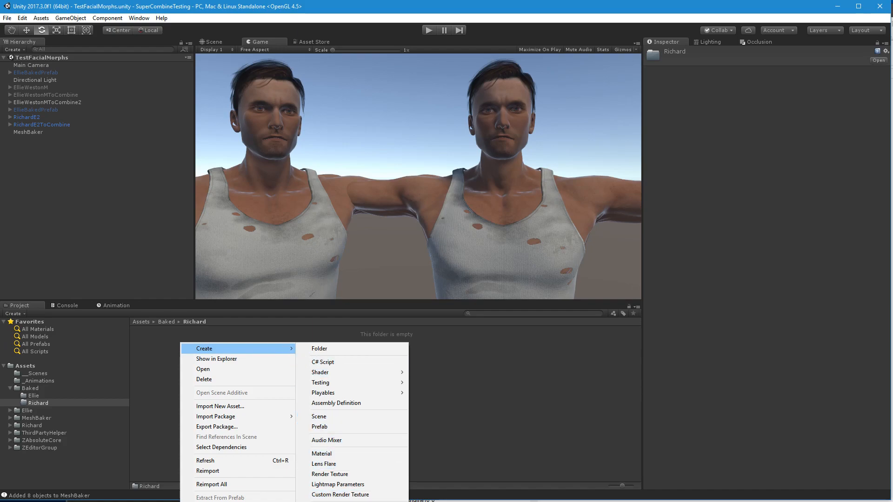
{"action": "left_click", "coordinate": [399, 453]}
{"action": "type", "text": "Riucgh"}
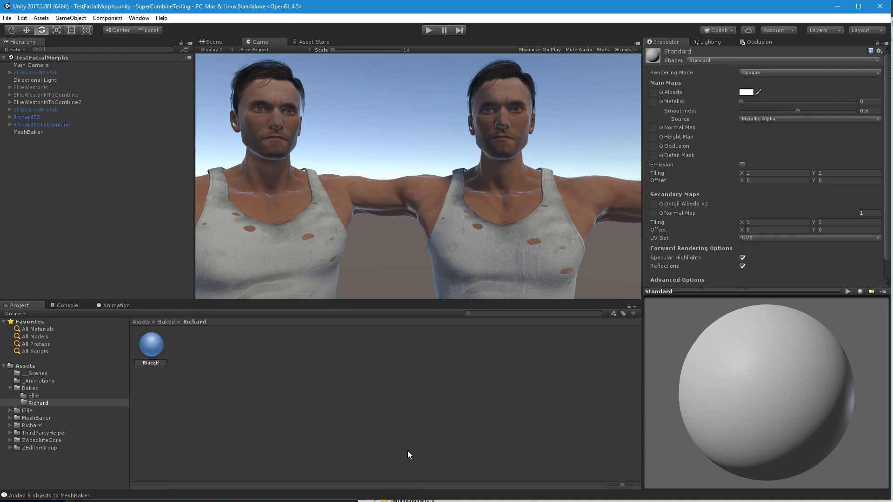
{"action": "type", "text": "ardBaked"}
{"action": "key", "text": "Return"}
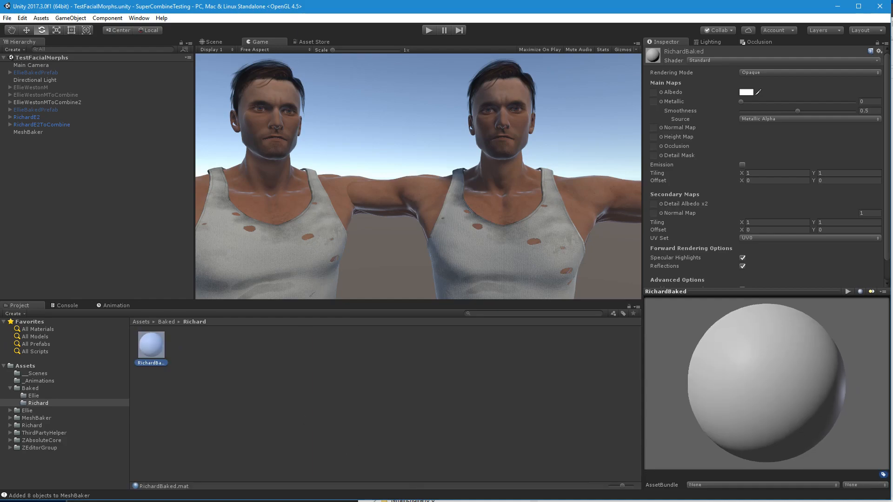
{"action": "left_click", "coordinate": [40, 133]}
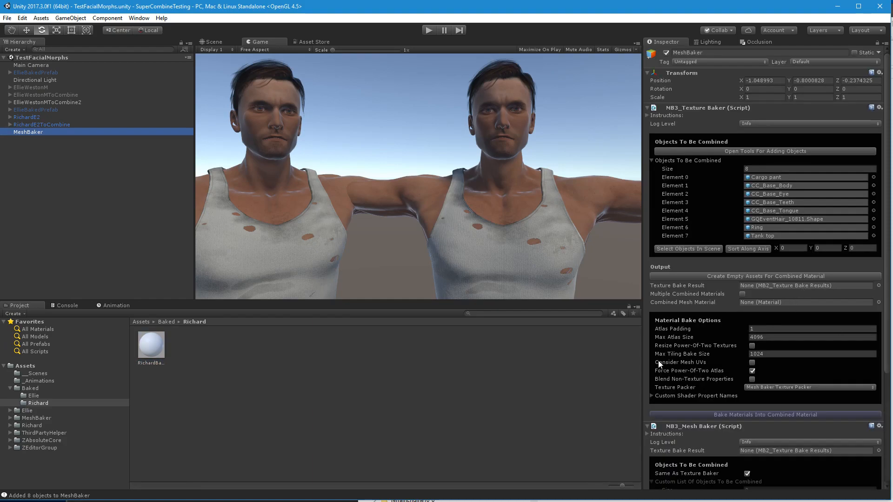
{"action": "left_click_drag", "start_coordinate": [154, 354], "coordinate": [752, 301]}
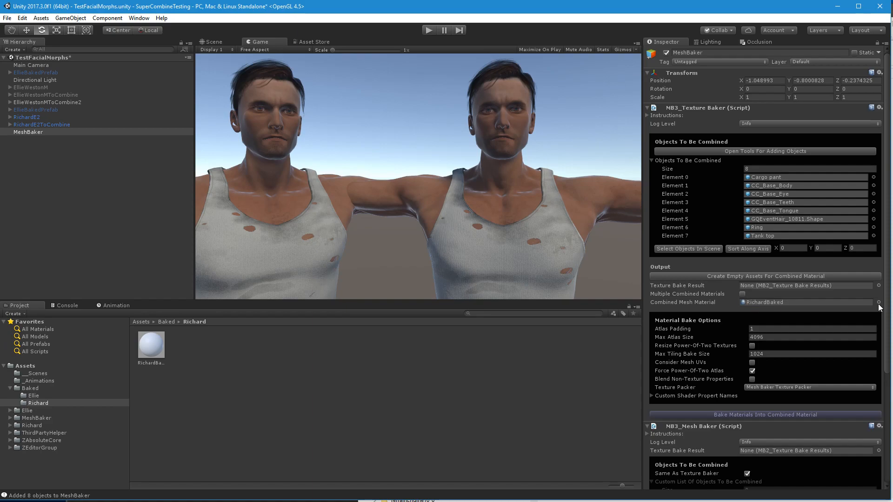
Delete the RichardBaked material from the Baked/Richard folder.
{"action": "left_click", "coordinate": [232, 403]}
{"action": "left_click", "coordinate": [160, 356]}
{"action": "key", "text": "Delete"}
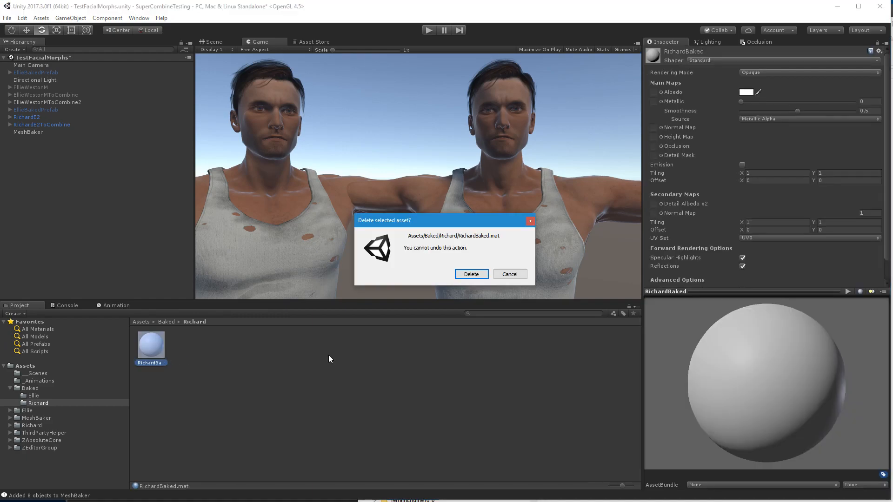
{"action": "left_click", "coordinate": [470, 274]}
Enable Multiple Combined Materials on MeshBaker and turn off putting meshes with out-of-bounds UVs on a submesh.
{"action": "left_click", "coordinate": [41, 133]}
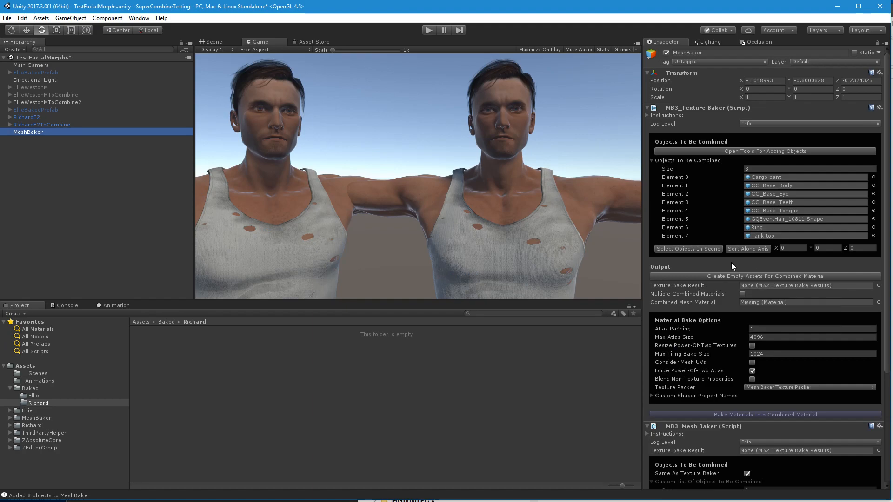
{"action": "left_click", "coordinate": [742, 295]}
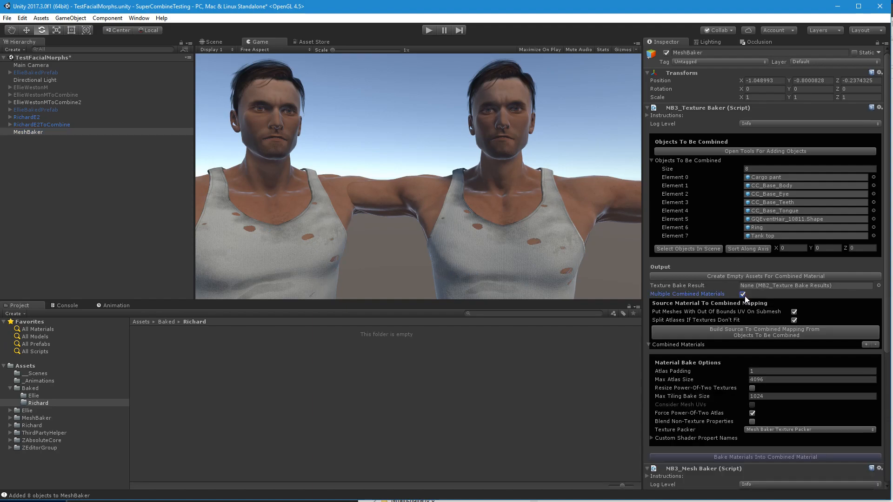
{"action": "left_click", "coordinate": [794, 312]}
Show the textures in Richard's RichardE2.fbm folder as a list and examine the import settings of the six Cargo pant textures.
{"action": "left_click", "coordinate": [33, 425]}
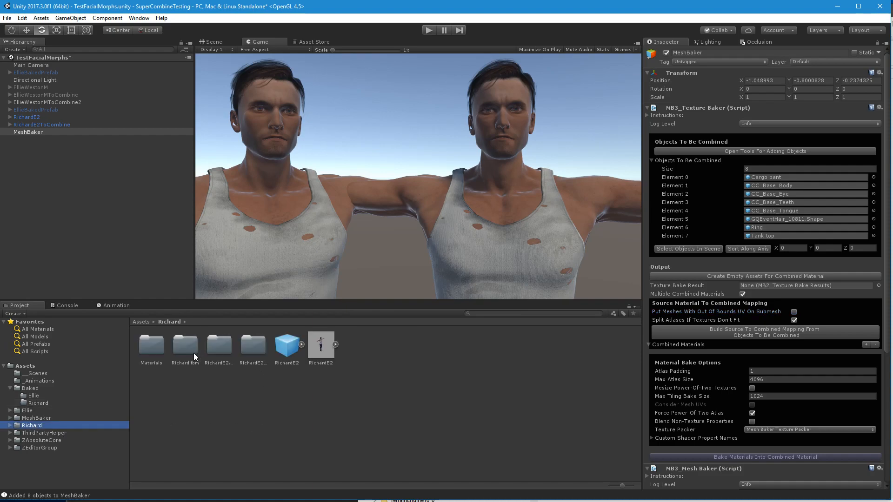
{"action": "left_click", "coordinate": [217, 350]}
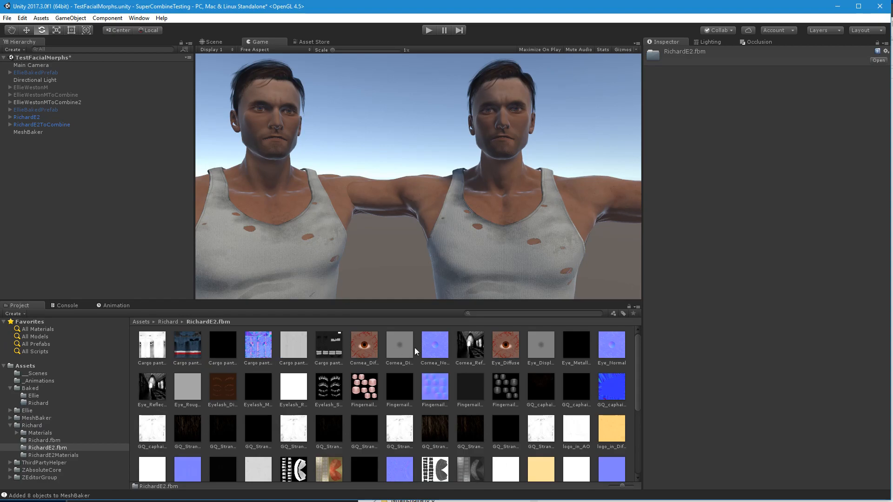
{"action": "left_click_drag", "start_coordinate": [622, 486], "coordinate": [605, 491]}
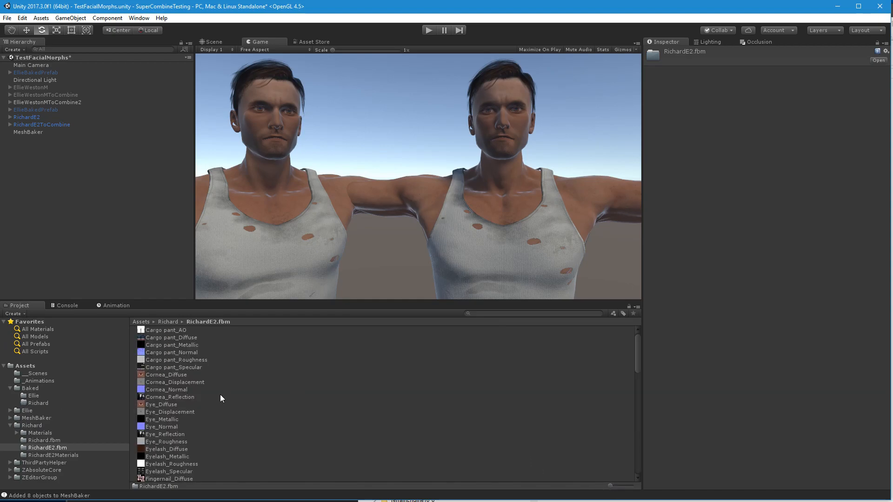
{"action": "left_click", "coordinate": [173, 328]}
{"action": "left_click", "coordinate": [182, 366], "text": "shift"}
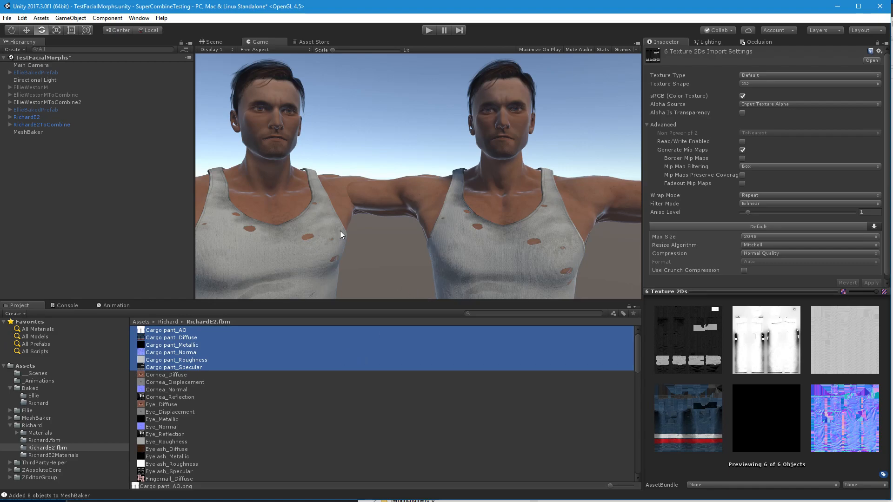
Set the Max Size of all Cornea and Eye textures, from Cornea_Diffuse to Eye_Roughness, to 256 and apply it.
{"action": "left_click", "coordinate": [176, 375]}
{"action": "left_click", "coordinate": [179, 396], "text": "shift"}
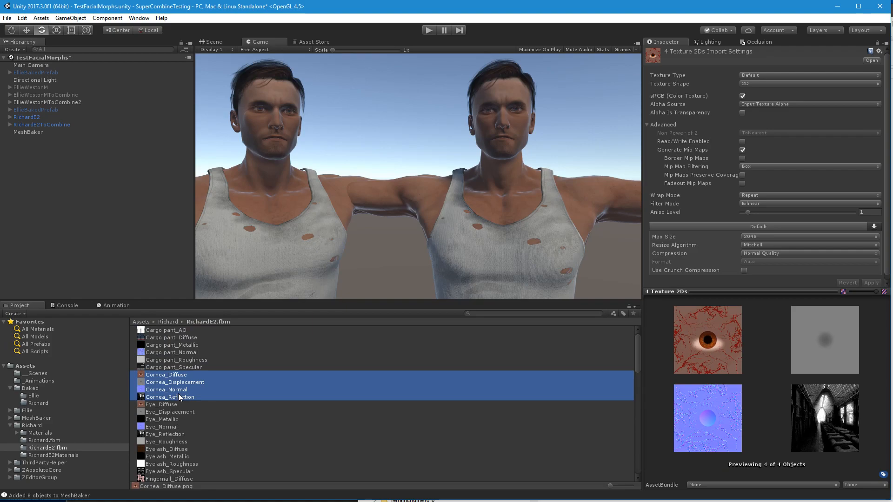
{"action": "left_click", "coordinate": [177, 442], "text": "shift"}
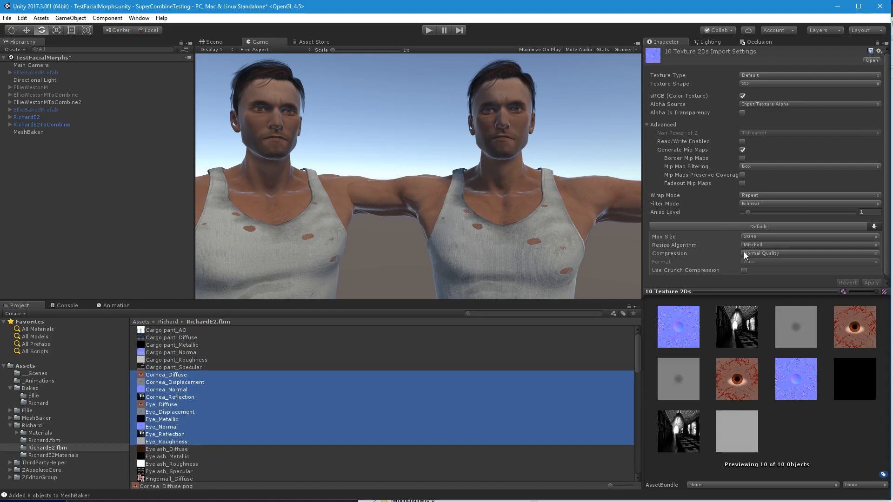
{"action": "left_click", "coordinate": [752, 237]}
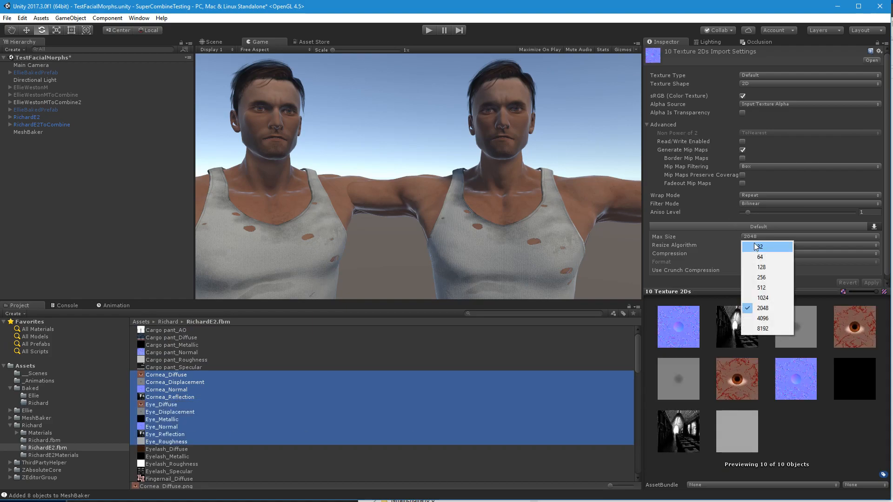
{"action": "left_click", "coordinate": [761, 277]}
{"action": "left_click", "coordinate": [871, 282]}
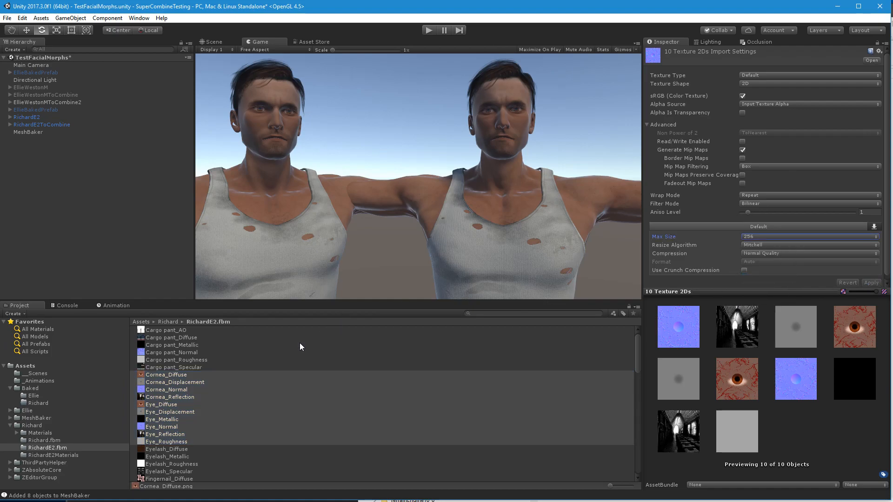
Set the Max Size of the Eyelash and Fingernail textures to 256 and apply the import settings.
{"action": "left_click", "coordinate": [182, 449]}
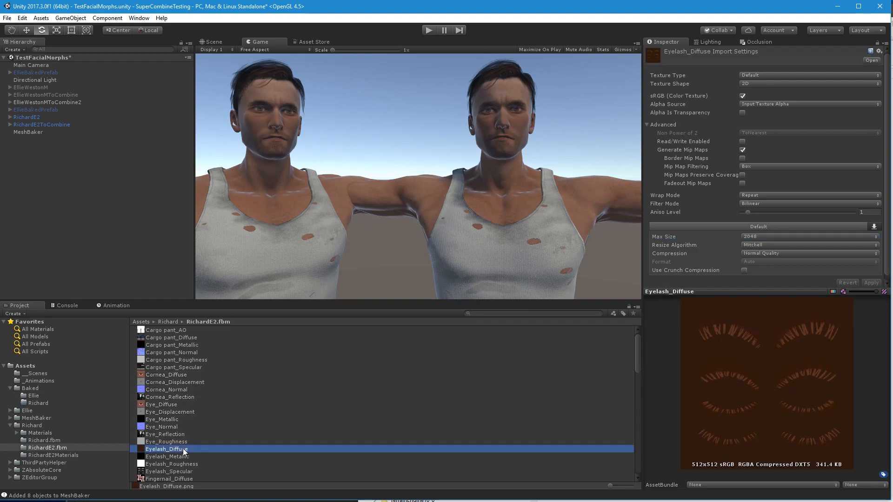
{"action": "scroll", "coordinate": [182, 460], "scroll_direction": "down", "scroll_amount": 2}
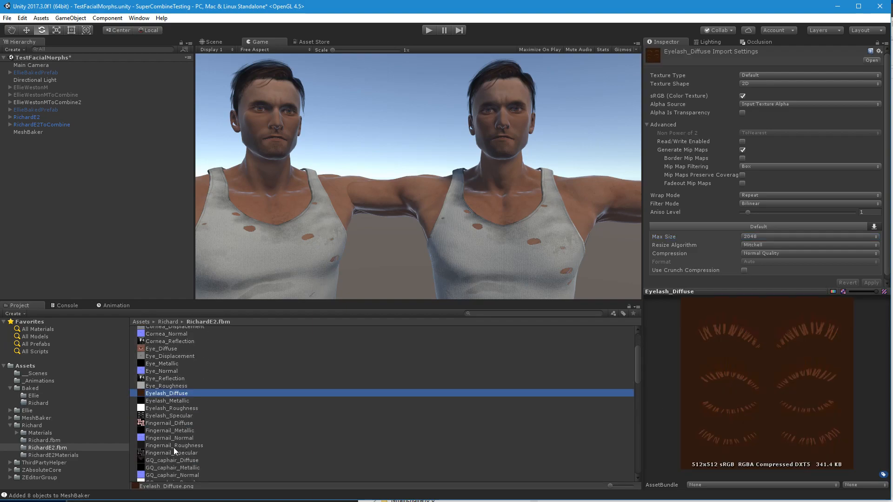
{"action": "left_click", "coordinate": [171, 450], "text": "shift"}
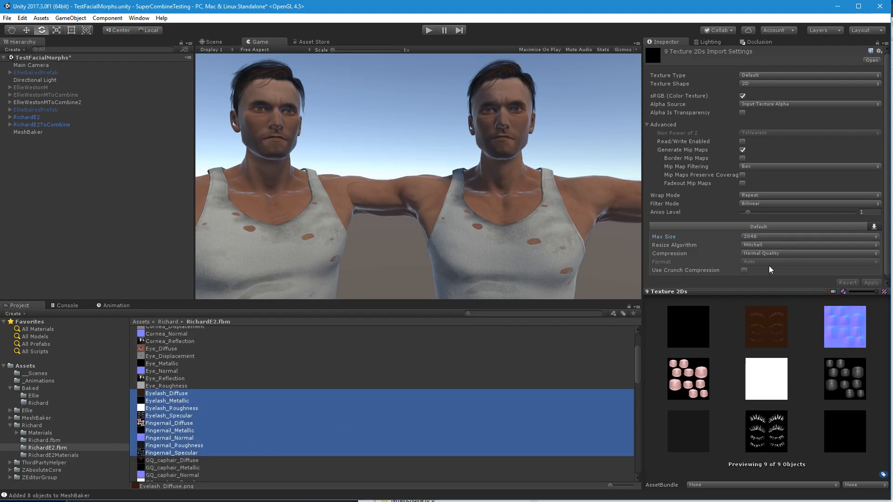
{"action": "left_click", "coordinate": [768, 236]}
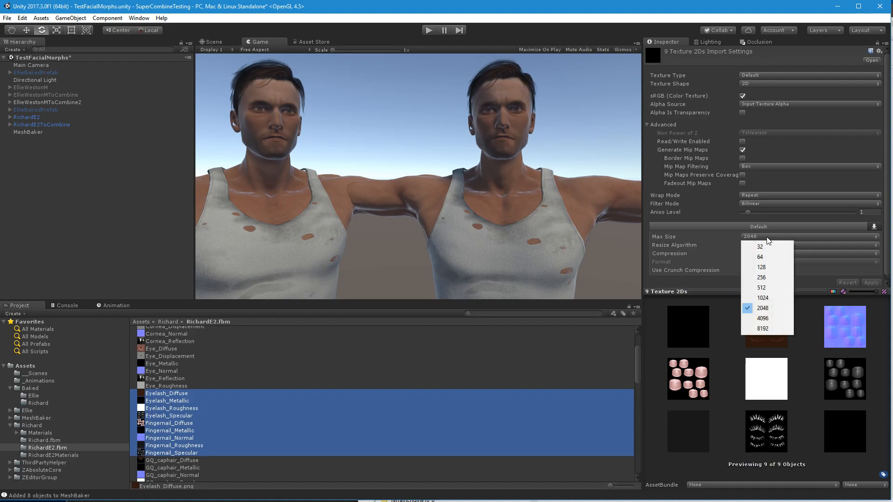
{"action": "left_click", "coordinate": [770, 277]}
{"action": "left_click", "coordinate": [870, 283]}
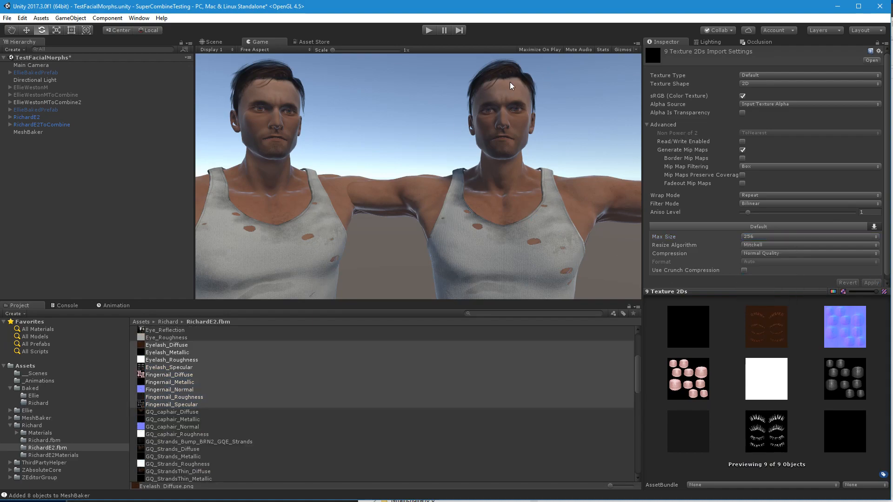
Set the Max Size of the six logo_in textures, from logo_in_AO to logo_in_Specular, to 128 and apply it.
{"action": "scroll", "coordinate": [275, 432], "scroll_direction": "down", "scroll_amount": 3}
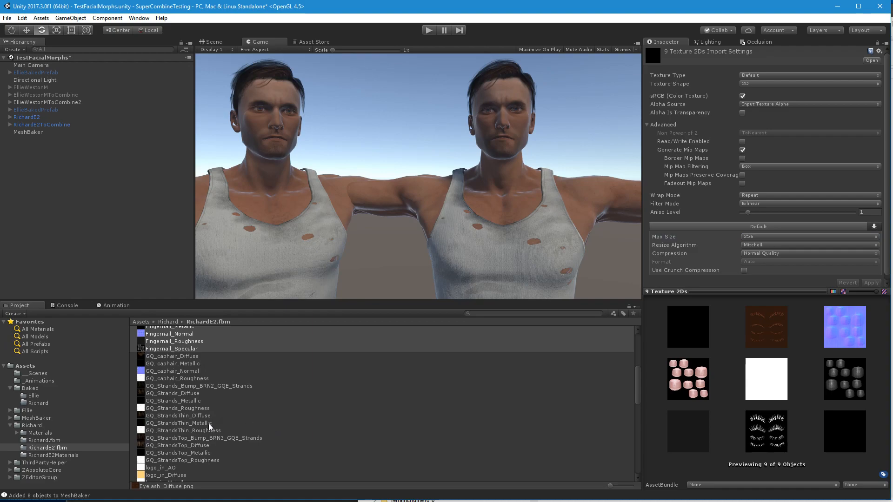
{"action": "left_click", "coordinate": [183, 445]}
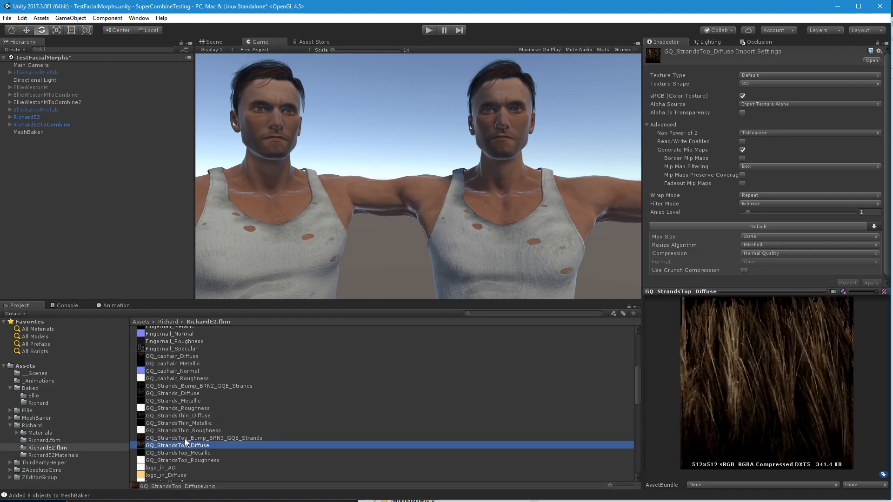
{"action": "scroll", "coordinate": [186, 438], "scroll_direction": "down", "scroll_amount": 2}
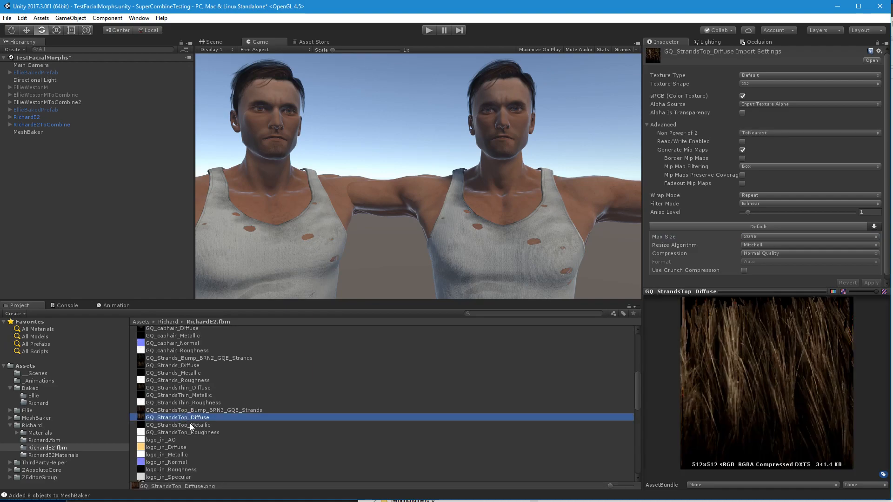
{"action": "left_click", "coordinate": [180, 441]}
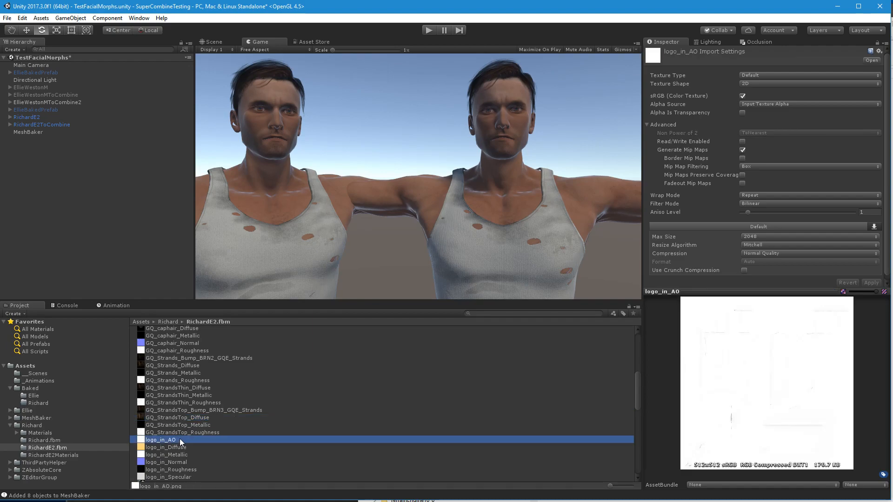
{"action": "scroll", "coordinate": [180, 442], "scroll_direction": "down", "scroll_amount": 2}
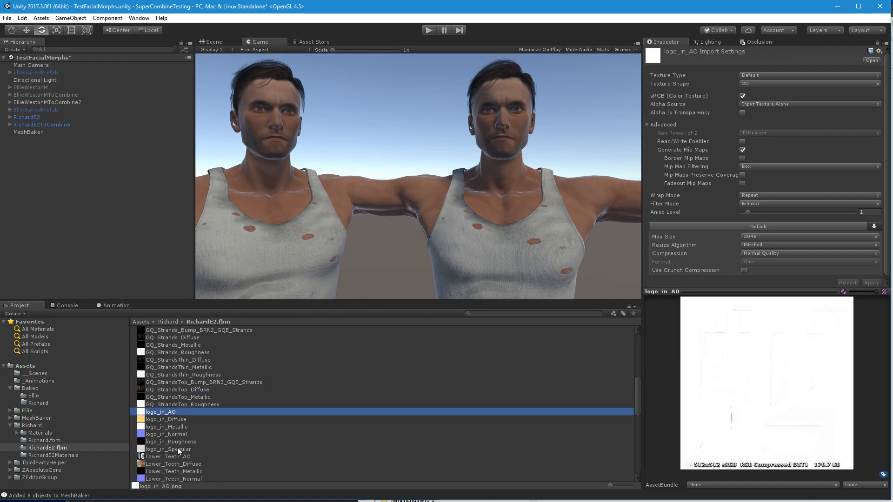
{"action": "scroll", "coordinate": [178, 450], "scroll_direction": "down", "scroll_amount": 2}
{"action": "left_click", "coordinate": [180, 421], "text": "shift"}
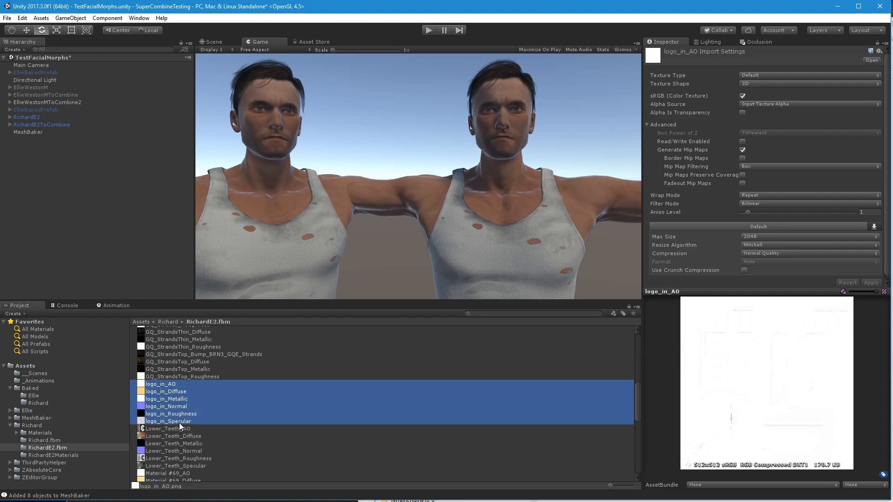
{"action": "left_click", "coordinate": [755, 237]}
{"action": "left_click", "coordinate": [758, 263]}
{"action": "left_click", "coordinate": [870, 283]}
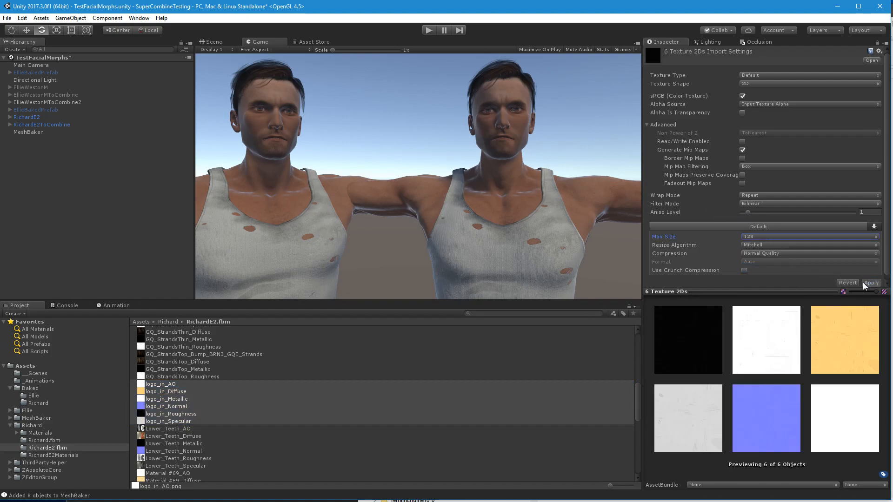
Limit the six Lower_Teeth textures to a Max Size of 256 and apply the import settings.
{"action": "left_click", "coordinate": [183, 429]}
{"action": "scroll", "coordinate": [195, 427], "scroll_direction": "down", "scroll_amount": 3}
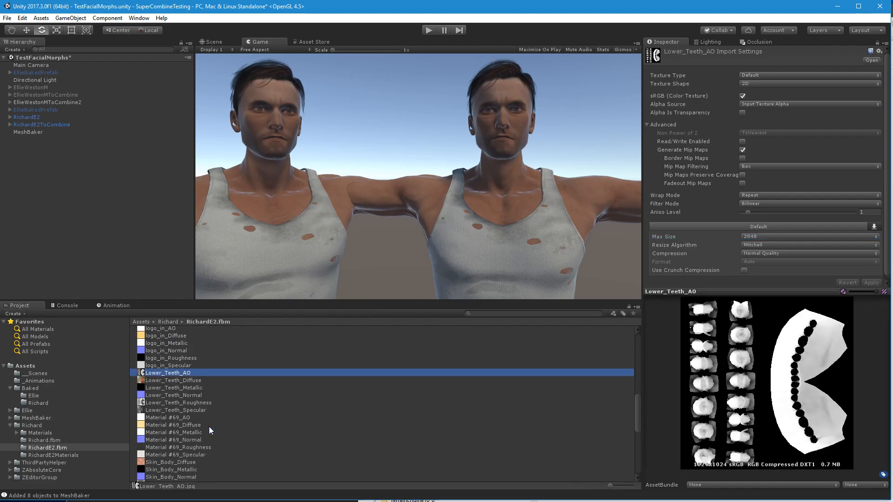
{"action": "left_click", "coordinate": [185, 409], "text": "shift"}
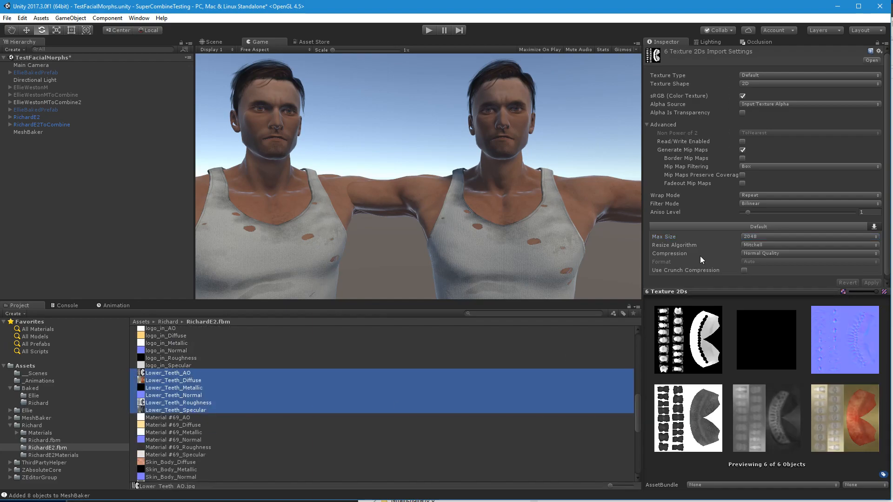
{"action": "left_click", "coordinate": [757, 236]}
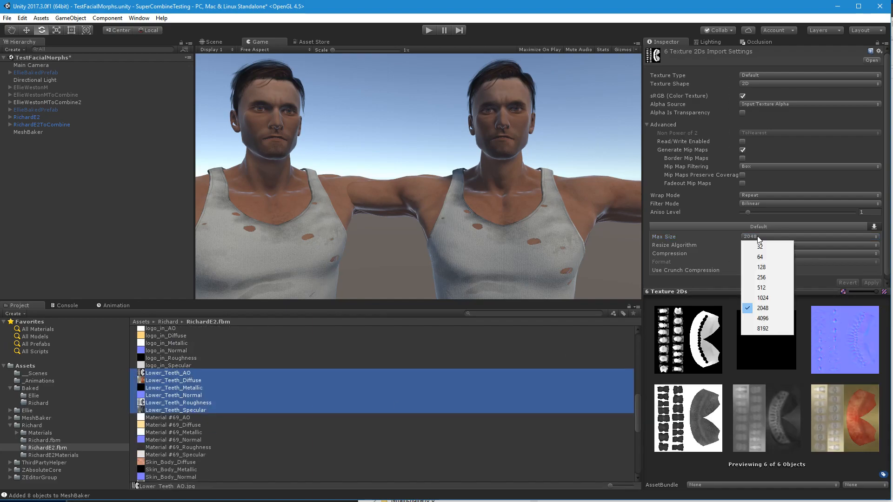
{"action": "left_click", "coordinate": [761, 277]}
{"action": "left_click", "coordinate": [868, 281]}
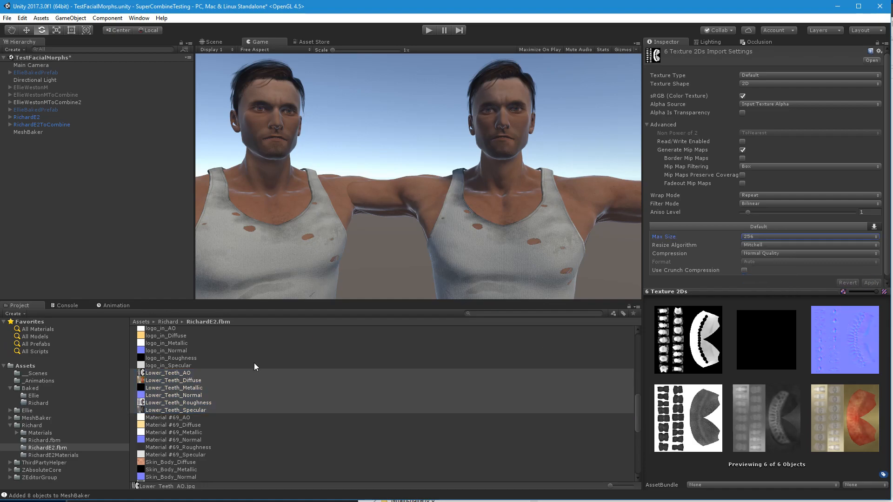
Limit the six Material #69 textures to a Max Size of 128 and apply the import settings.
{"action": "left_click", "coordinate": [183, 419]}
{"action": "left_click", "coordinate": [189, 453], "text": "shift"}
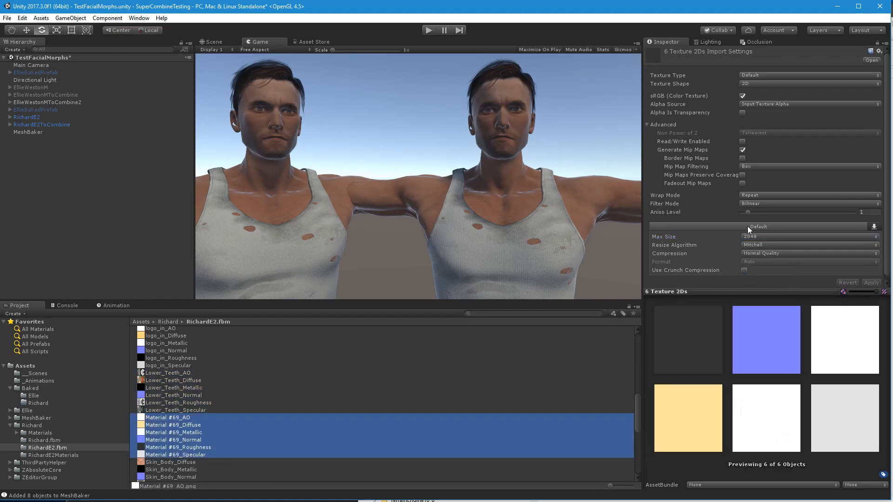
{"action": "left_click", "coordinate": [759, 237]}
{"action": "left_click", "coordinate": [761, 267]}
{"action": "left_click", "coordinate": [870, 282]}
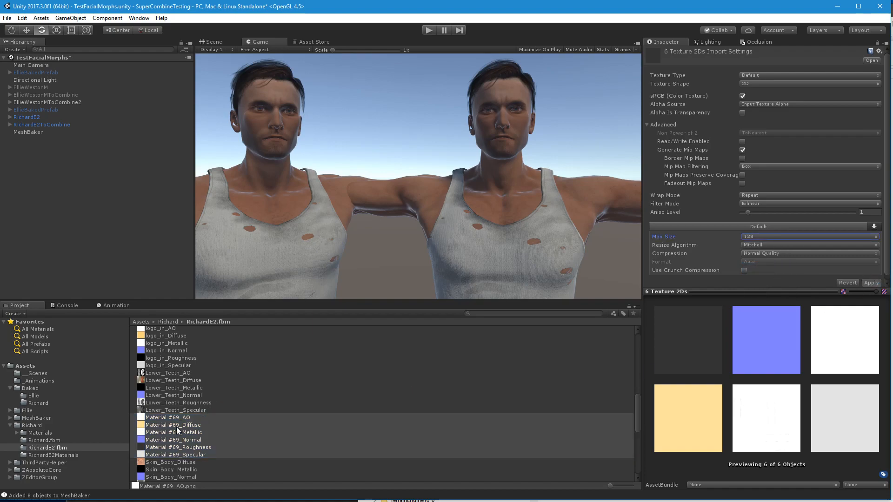
Set the Max Size of the five Tank top textures to 1024 and apply the import settings.
{"action": "left_click", "coordinate": [183, 463]}
{"action": "scroll", "coordinate": [219, 411], "scroll_direction": "down", "scroll_amount": 3}
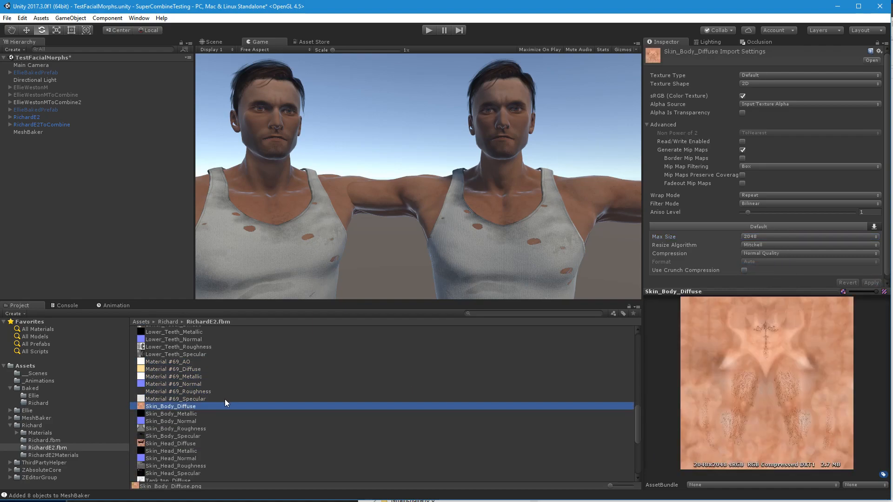
{"action": "scroll", "coordinate": [224, 399], "scroll_direction": "down", "scroll_amount": 3}
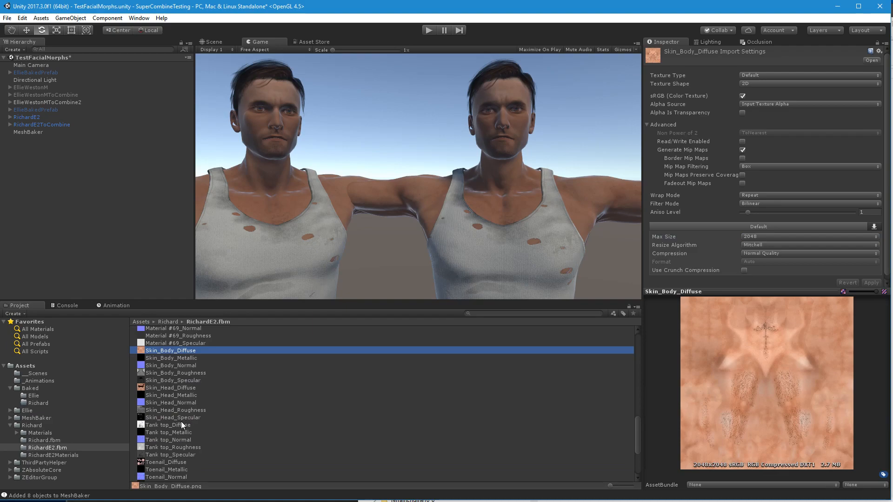
{"action": "left_click", "coordinate": [172, 425]}
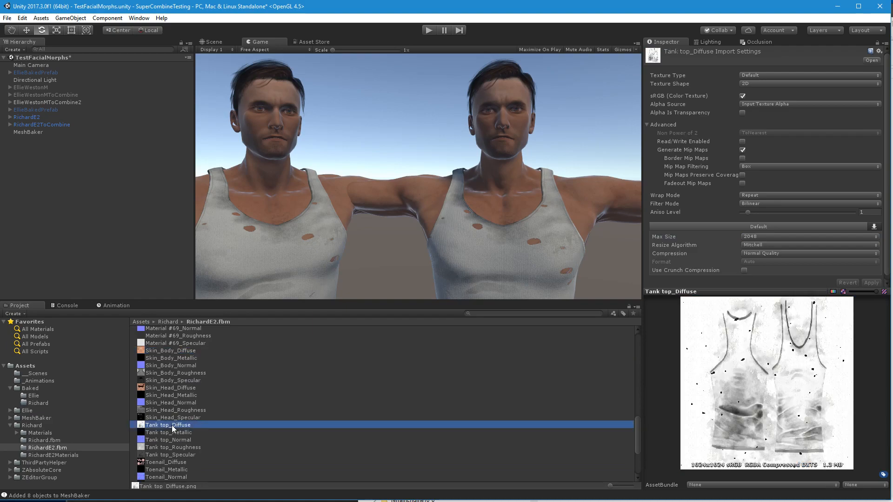
{"action": "left_click", "coordinate": [176, 454], "text": "shift"}
{"action": "left_click", "coordinate": [762, 237]}
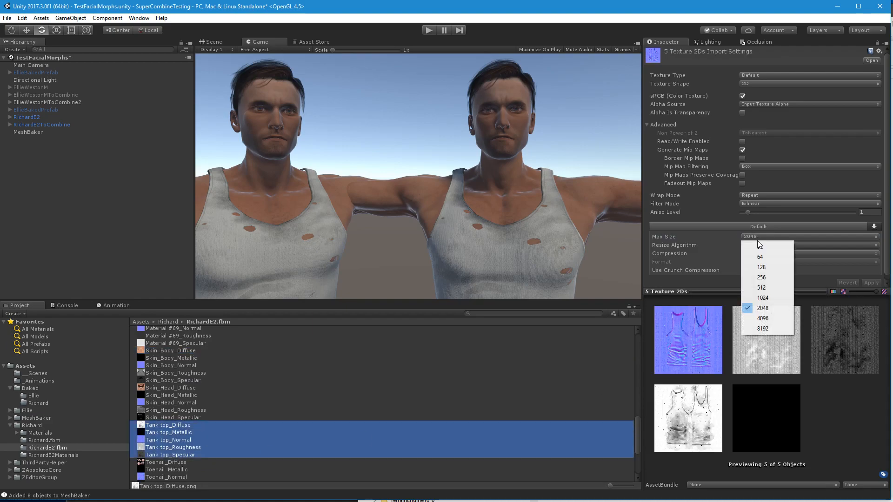
{"action": "left_click", "coordinate": [762, 297]}
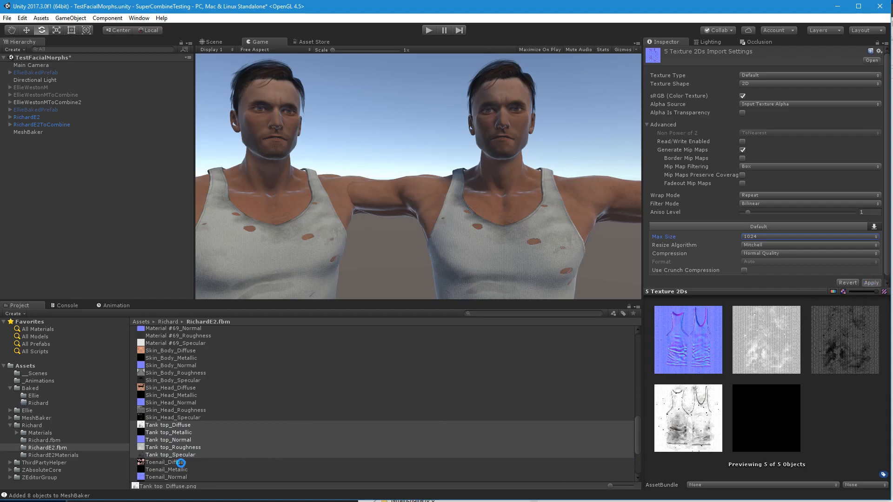
Try to reduce the Toenail textures to a Max Size of 128 by extending the existing Tank top selection.
{"action": "scroll", "coordinate": [250, 442], "scroll_direction": "down", "scroll_amount": 3}
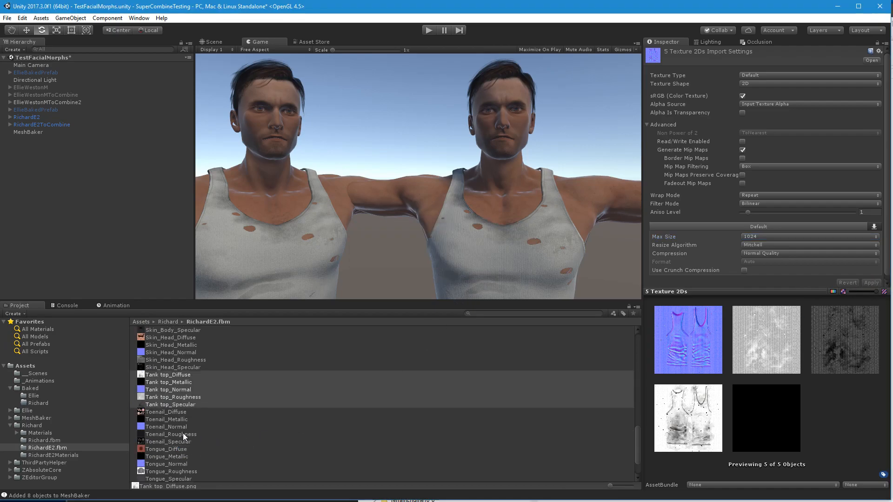
{"action": "scroll", "coordinate": [172, 408], "scroll_direction": "down", "scroll_amount": 3}
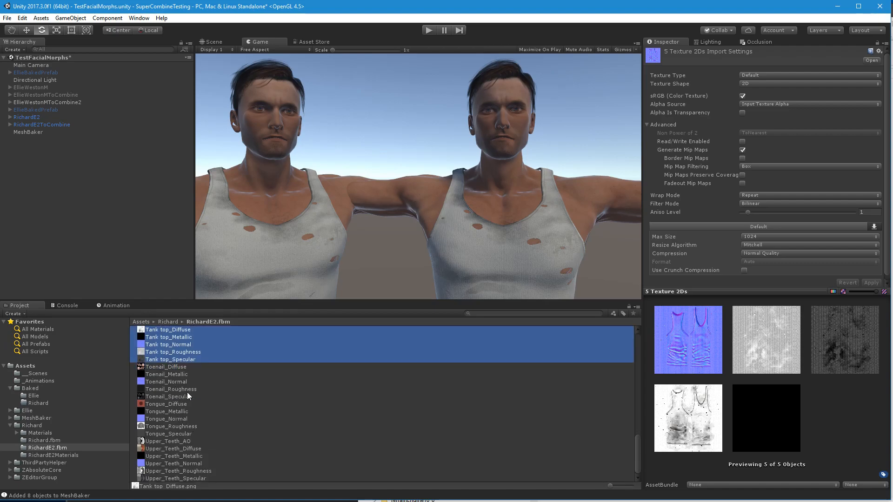
{"action": "left_click", "coordinate": [194, 394], "text": "shift"}
{"action": "left_click", "coordinate": [761, 237]}
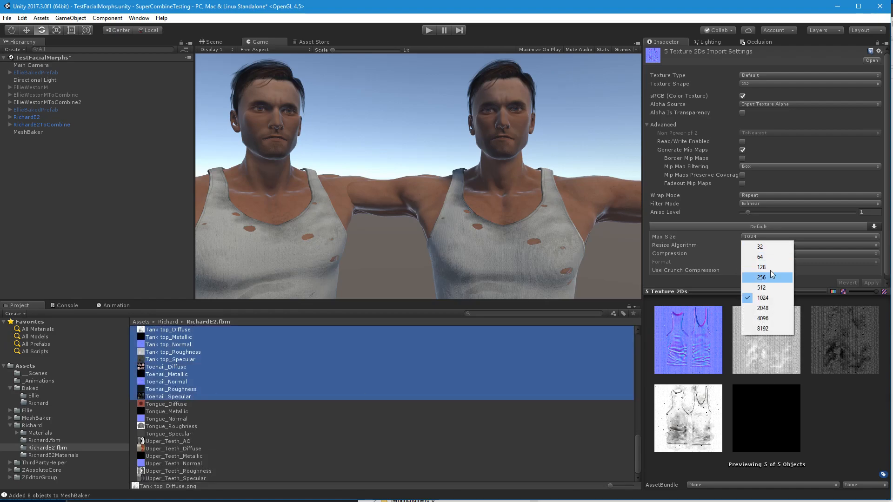
{"action": "left_click", "coordinate": [770, 273]}
{"action": "left_click", "coordinate": [874, 283]}
{"action": "scroll", "coordinate": [157, 374], "scroll_direction": "up", "scroll_amount": 3}
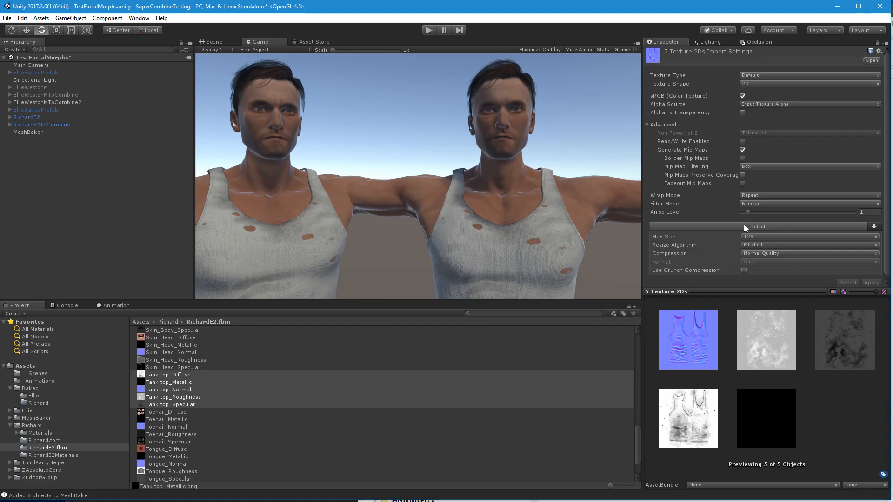
Restore the five Tank top textures to a Max Size of 1024 and apply the import settings.
{"action": "left_click", "coordinate": [755, 236]}
{"action": "left_click", "coordinate": [767, 300]}
{"action": "left_click", "coordinate": [871, 284]}
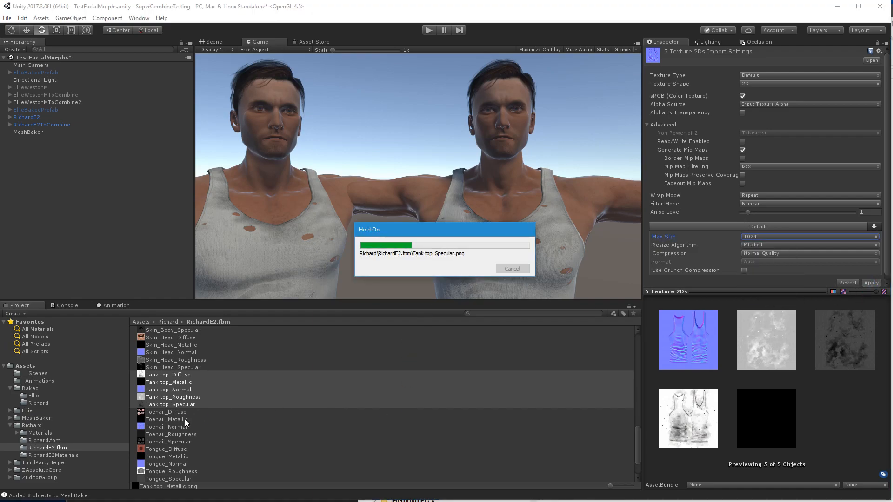
Select only the five Toenail textures and set their Max Size to 128.
{"action": "left_click", "coordinate": [166, 412]}
{"action": "left_click", "coordinate": [172, 441], "text": "shift"}
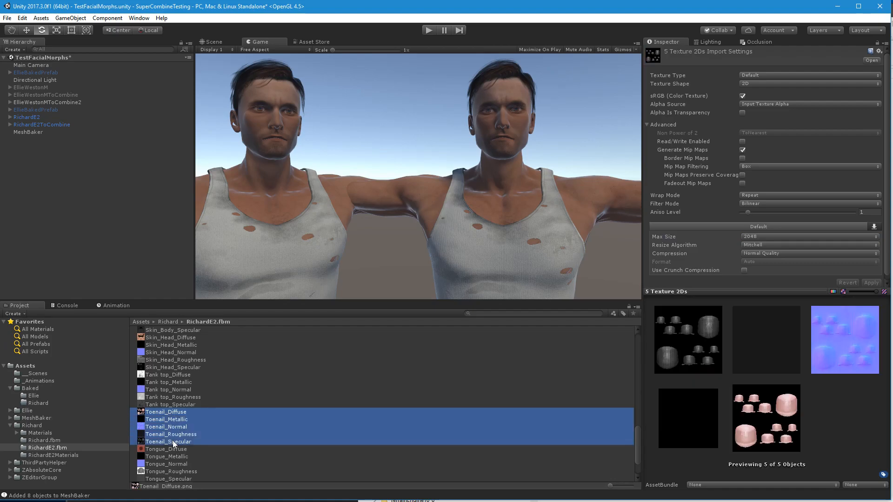
{"action": "left_click", "coordinate": [777, 235]}
{"action": "left_click", "coordinate": [783, 265]}
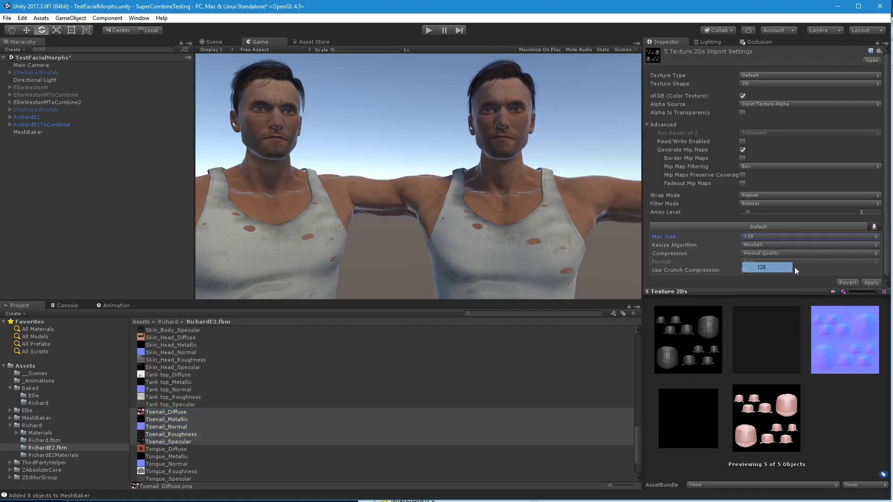
{"action": "left_click", "coordinate": [171, 449]}
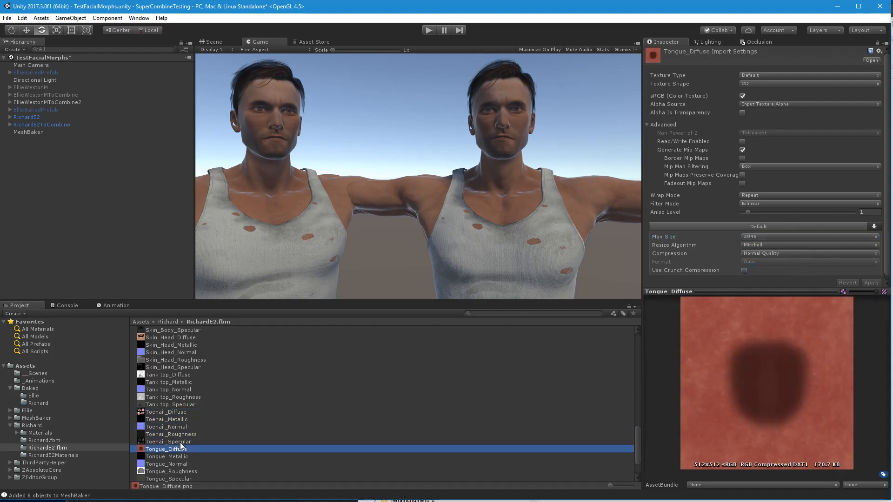
{"action": "scroll", "coordinate": [184, 437], "scroll_direction": "down", "scroll_amount": 3}
{"action": "left_click", "coordinate": [176, 434], "text": "shift"}
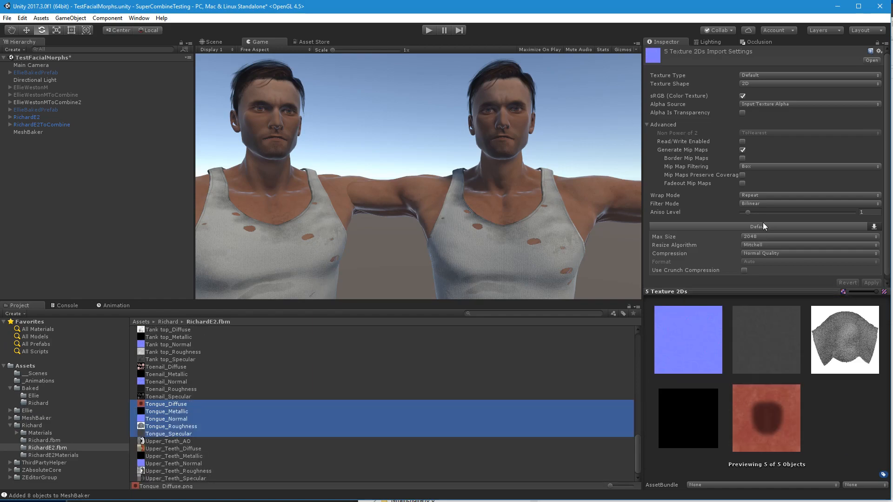
{"action": "left_click", "coordinate": [763, 237]}
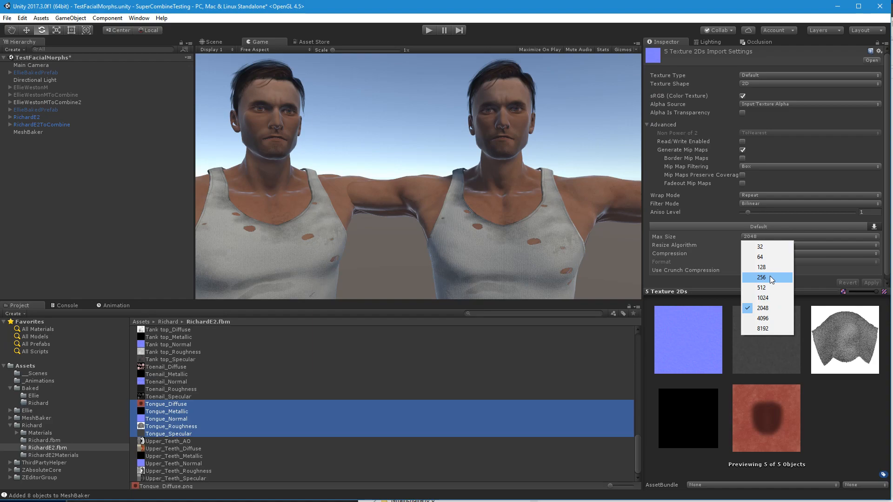
{"action": "left_click", "coordinate": [129, 405]}
{"action": "left_click", "coordinate": [159, 404]}
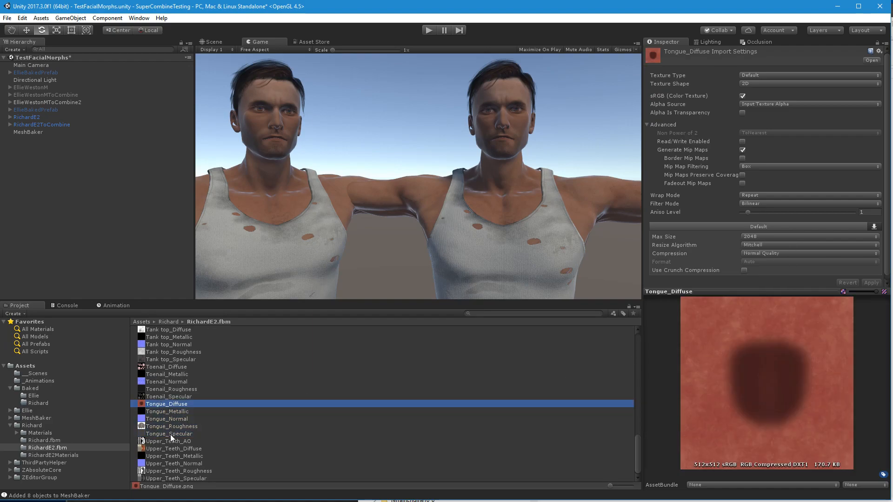
Check the import size used for the Lower_Teeth textures in the RichardE2.fbm folder.
{"action": "scroll", "coordinate": [195, 350], "scroll_direction": "up", "scroll_amount": 10}
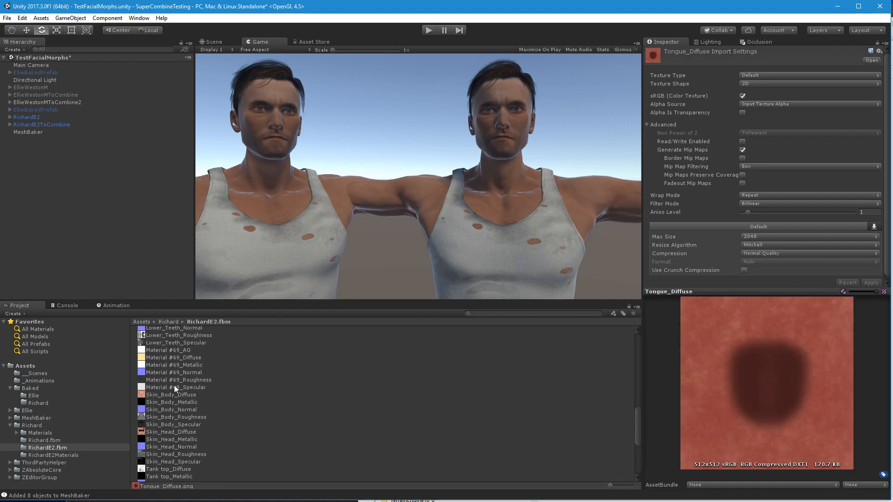
{"action": "left_click", "coordinate": [175, 387]}
{"action": "scroll", "coordinate": [177, 389], "scroll_direction": "down", "scroll_amount": 10}
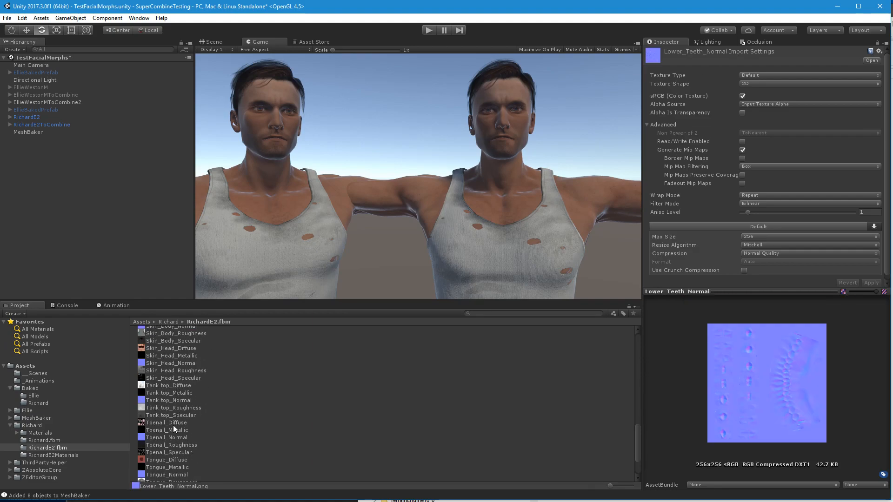
Select all Tongue and Upper_Teeth textures in RichardE2.fbm, set their Max Size to 256 and apply the import settings.
{"action": "left_click", "coordinate": [172, 460]}
{"action": "scroll", "coordinate": [172, 442], "scroll_direction": "down", "scroll_amount": 3}
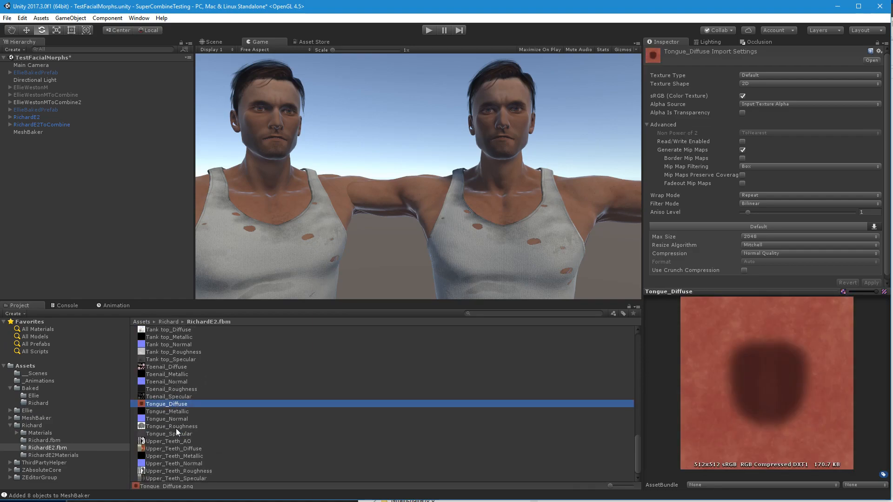
{"action": "left_click", "coordinate": [177, 479], "text": "shift"}
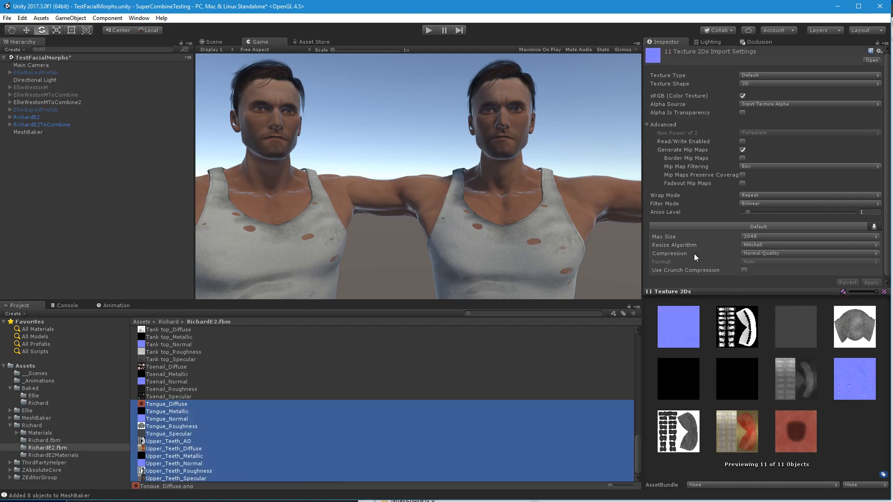
{"action": "left_click", "coordinate": [760, 237]}
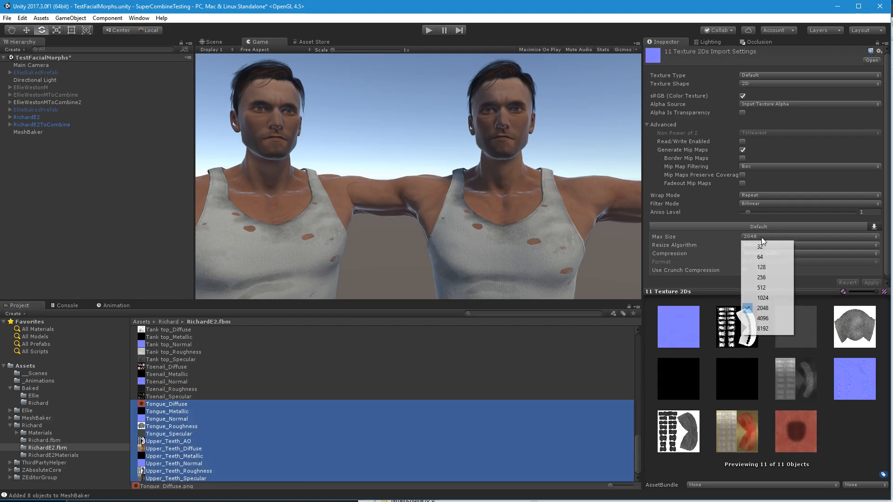
{"action": "left_click", "coordinate": [769, 277]}
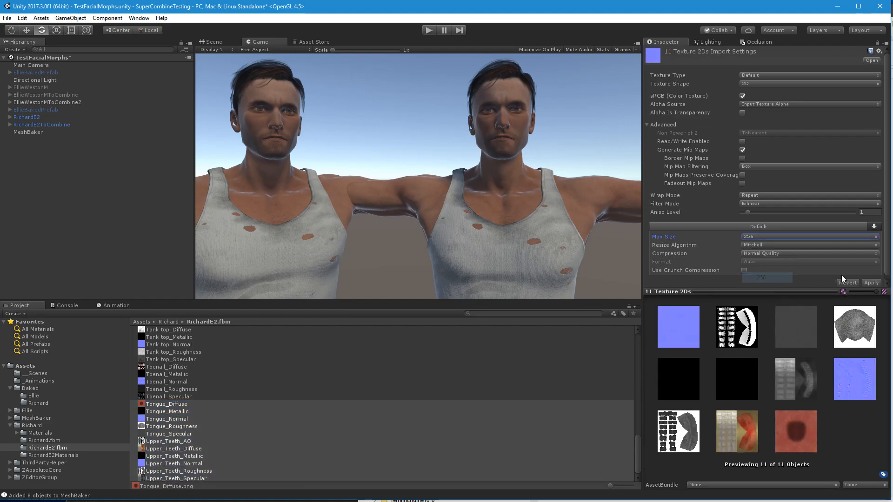
Open the Richard.fbm texture folder and inspect the import settings of the Cargo pant_AO texture.
{"action": "left_click", "coordinate": [61, 439]}
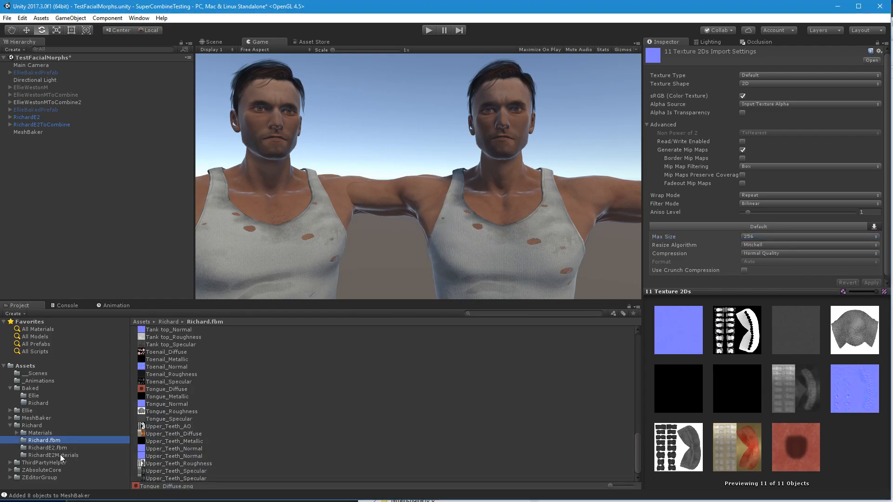
{"action": "scroll", "coordinate": [170, 359], "scroll_direction": "up", "scroll_amount": 10}
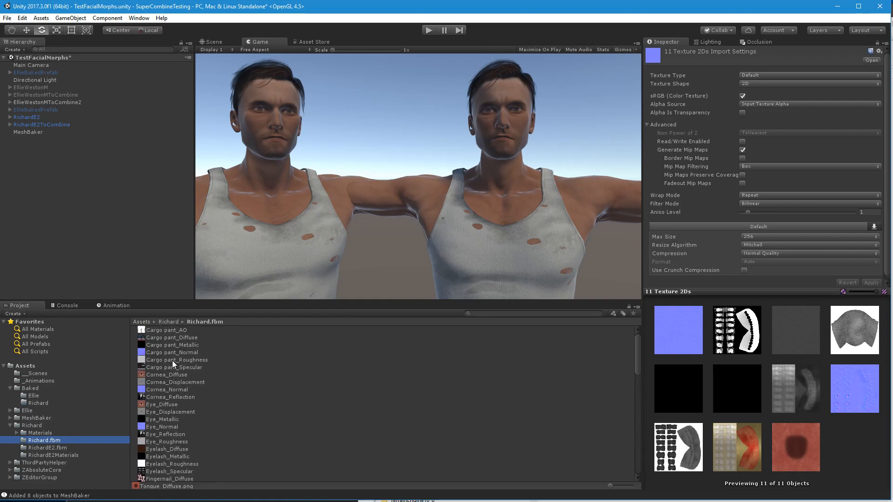
{"action": "left_click", "coordinate": [176, 329]}
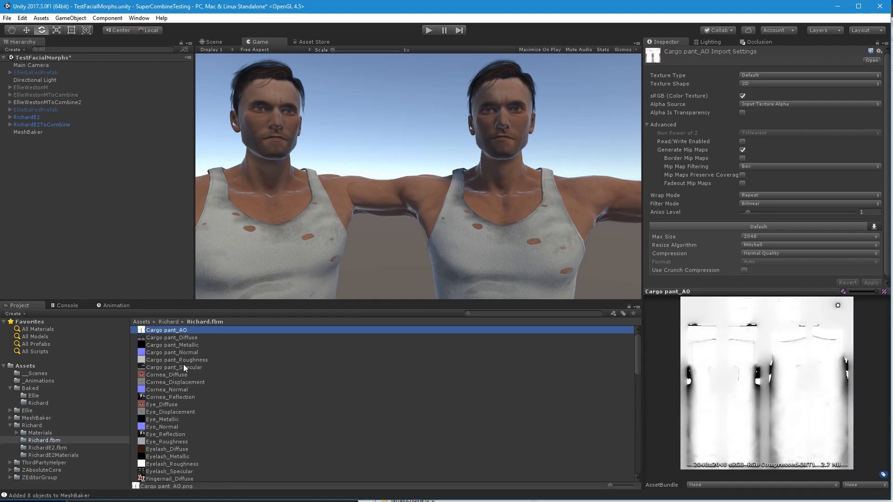
Select the Cornea, Eye and Eyelash textures in Richard.fbm, set their Max Size to 128 and apply the import settings.
{"action": "left_click", "coordinate": [182, 375]}
{"action": "scroll", "coordinate": [183, 390], "scroll_direction": "down", "scroll_amount": 2}
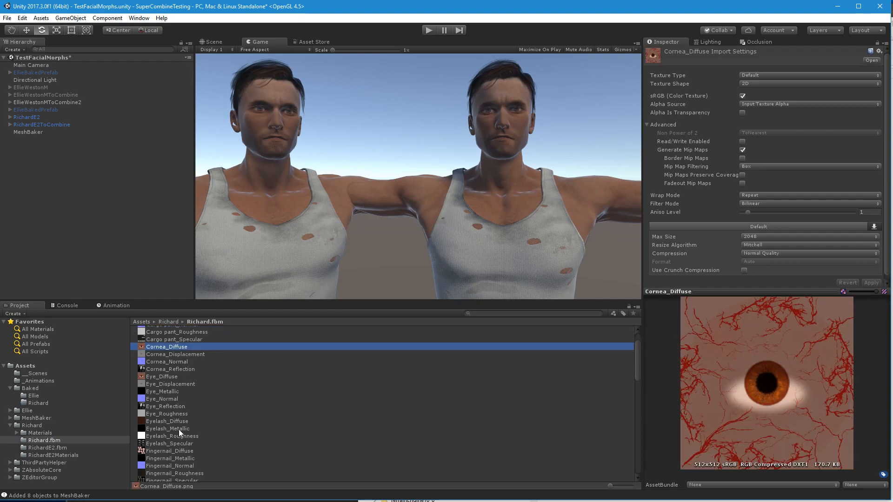
{"action": "left_click", "coordinate": [168, 443], "text": "shift"}
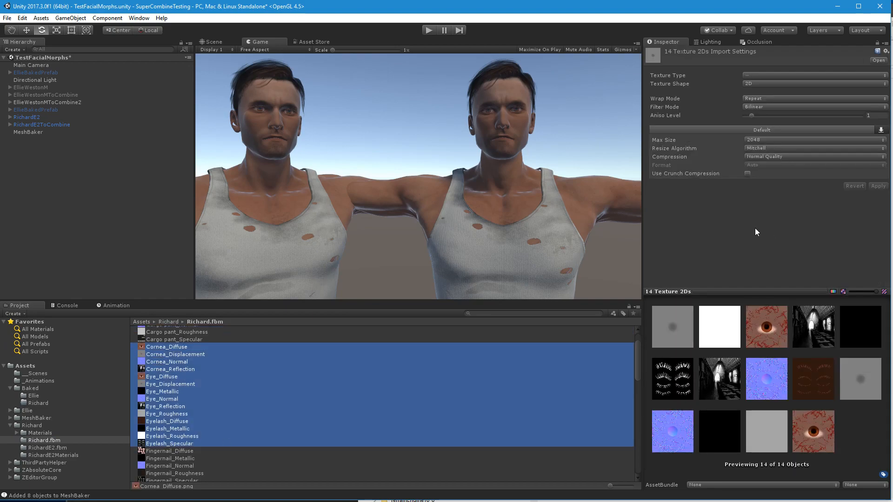
{"action": "left_click", "coordinate": [756, 140]}
{"action": "left_click", "coordinate": [764, 173]}
{"action": "left_click", "coordinate": [878, 186]}
{"action": "scroll", "coordinate": [202, 442], "scroll_direction": "down", "scroll_amount": 4}
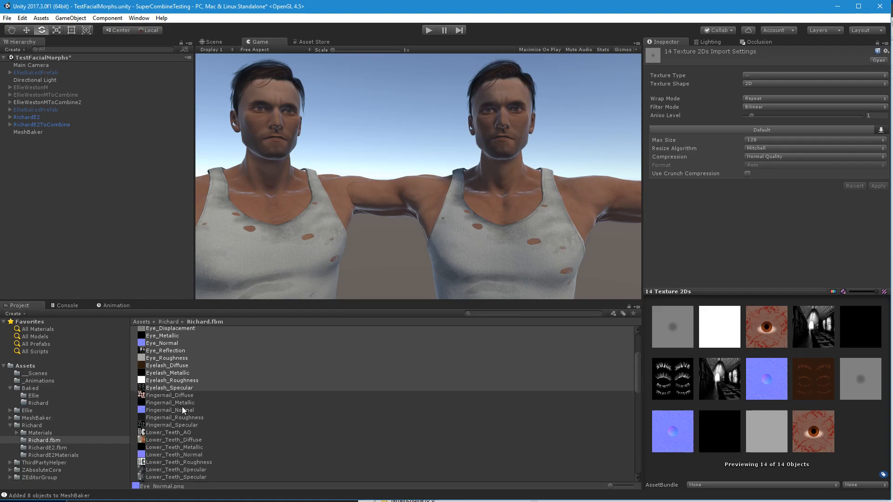
Select the five Fingernail textures in Richard.fbm, set their Max Size to 128 and apply the import settings.
{"action": "left_click", "coordinate": [174, 395]}
{"action": "left_click", "coordinate": [172, 425], "text": "shift"}
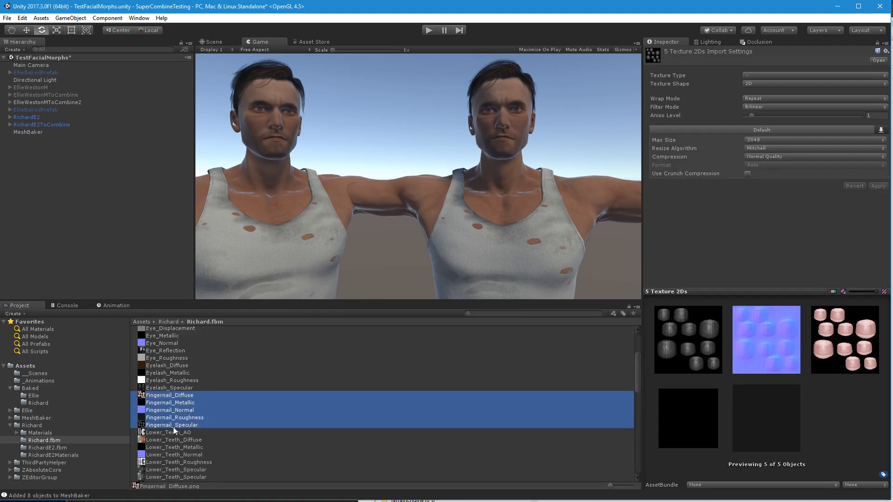
{"action": "scroll", "coordinate": [173, 427], "scroll_direction": "up", "scroll_amount": 4}
{"action": "scroll", "coordinate": [178, 419], "scroll_direction": "down", "scroll_amount": 4}
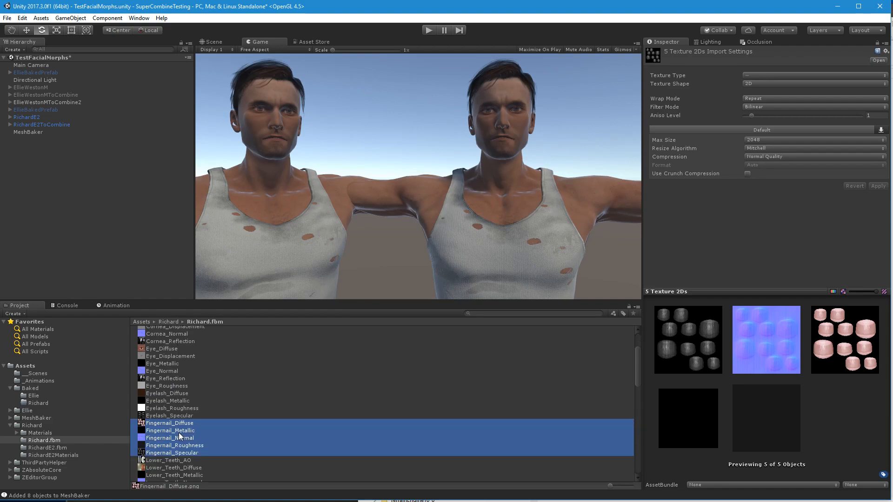
{"action": "left_click", "coordinate": [754, 141]}
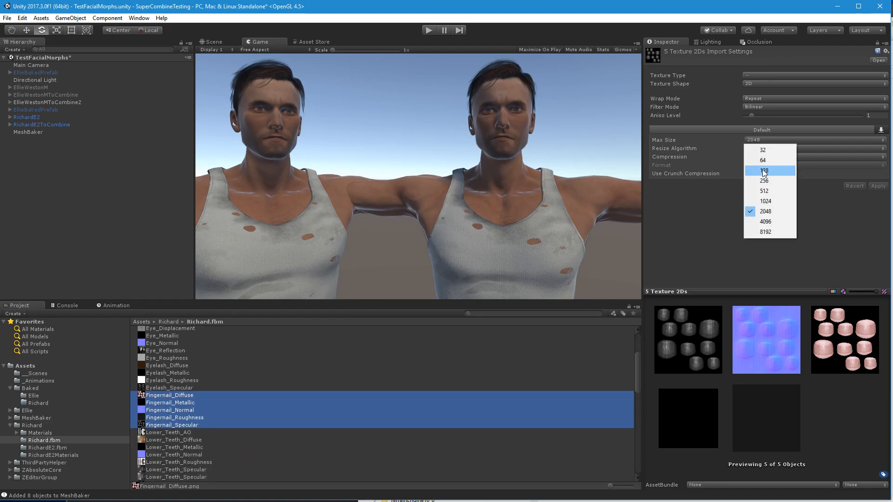
{"action": "left_click", "coordinate": [757, 170]}
{"action": "scroll", "coordinate": [143, 451], "scroll_direction": "down", "scroll_amount": 1}
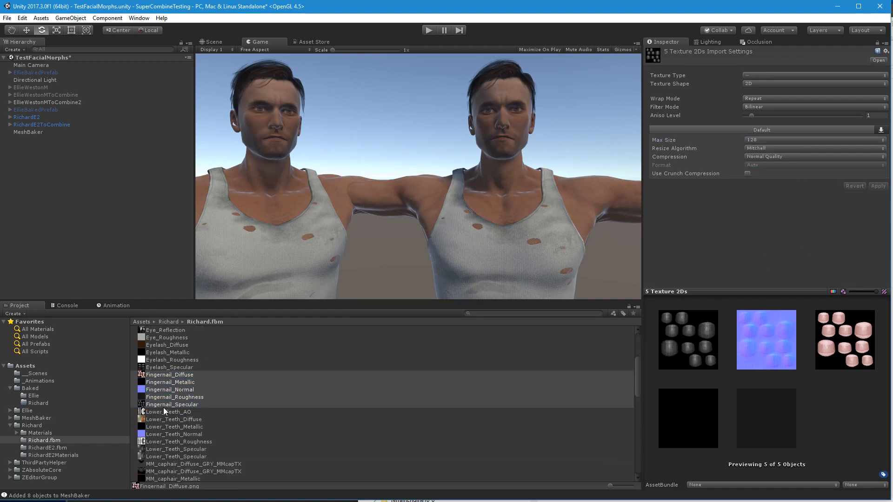
Select only the Cornea and Eye textures, set their Max Size to 256 and apply the import settings.
{"action": "scroll", "coordinate": [173, 372], "scroll_direction": "up", "scroll_amount": 4}
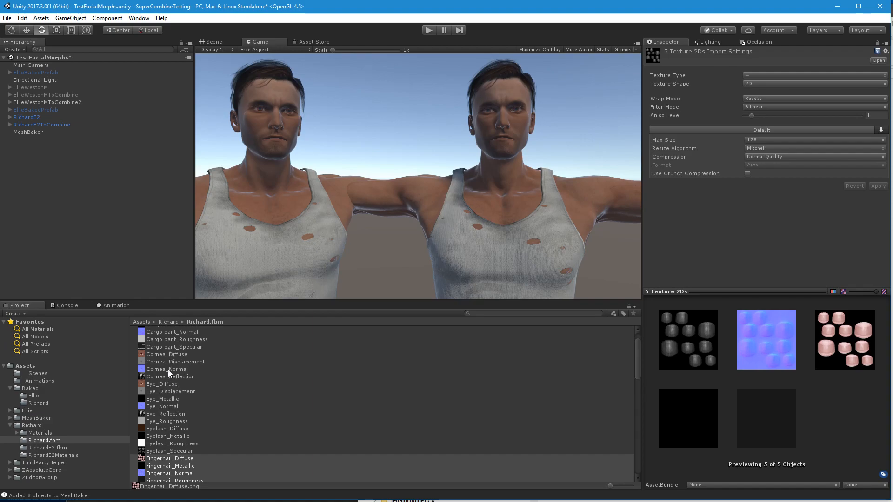
{"action": "left_click", "coordinate": [170, 355]}
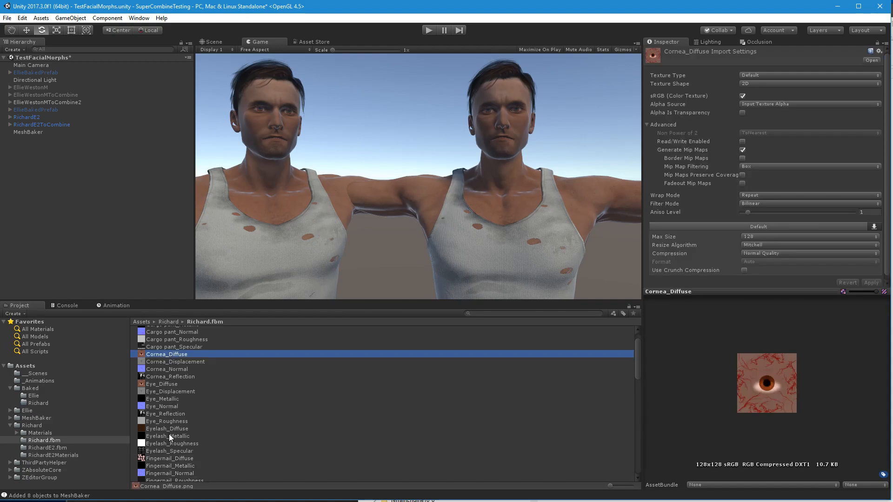
{"action": "left_click", "coordinate": [168, 421], "text": "shift"}
{"action": "left_click", "coordinate": [762, 140]}
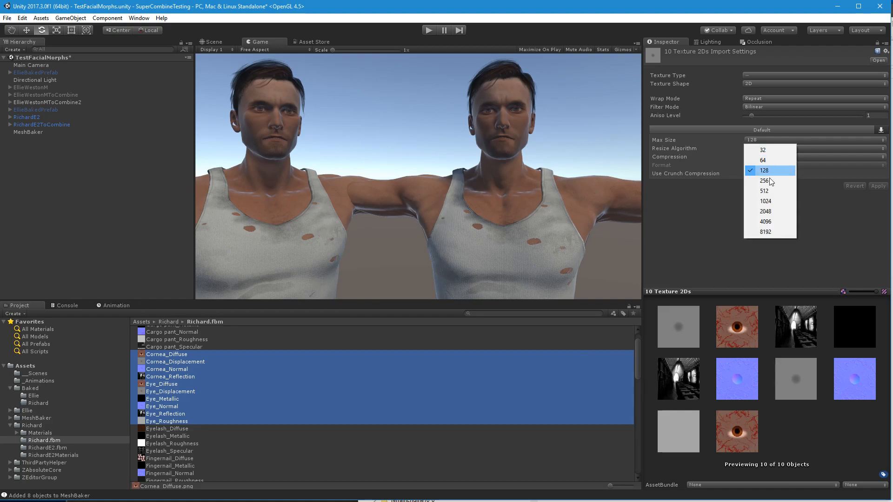
{"action": "left_click", "coordinate": [772, 181]}
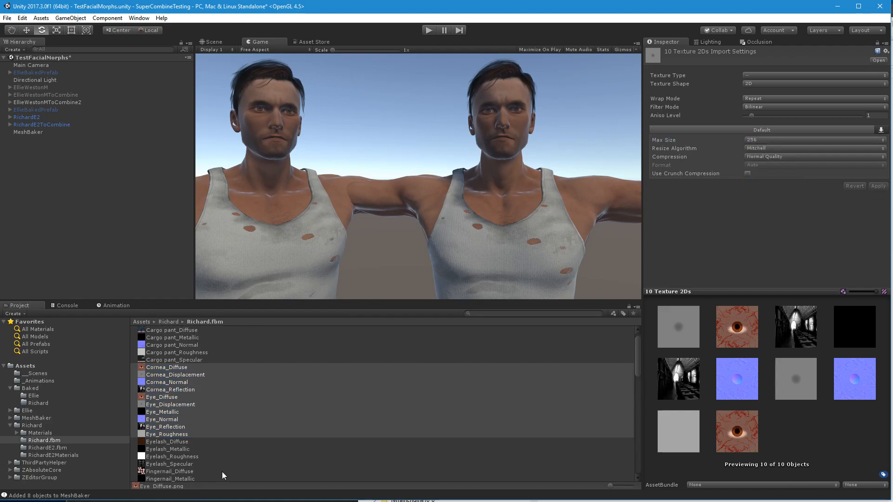
Check the import sizes of the Eyelash_Specular and Fingernail_Diffuse textures.
{"action": "scroll", "coordinate": [216, 452], "scroll_direction": "down", "scroll_amount": 3}
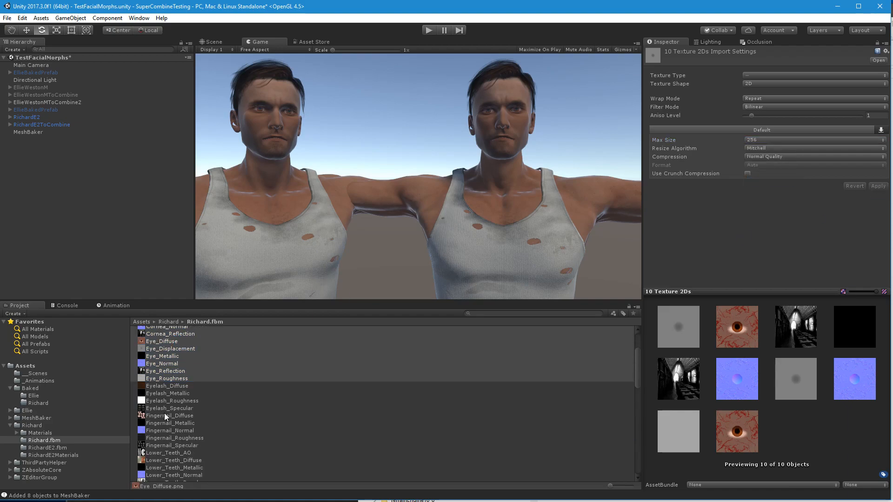
{"action": "left_click", "coordinate": [163, 413]}
{"action": "left_click", "coordinate": [163, 406]}
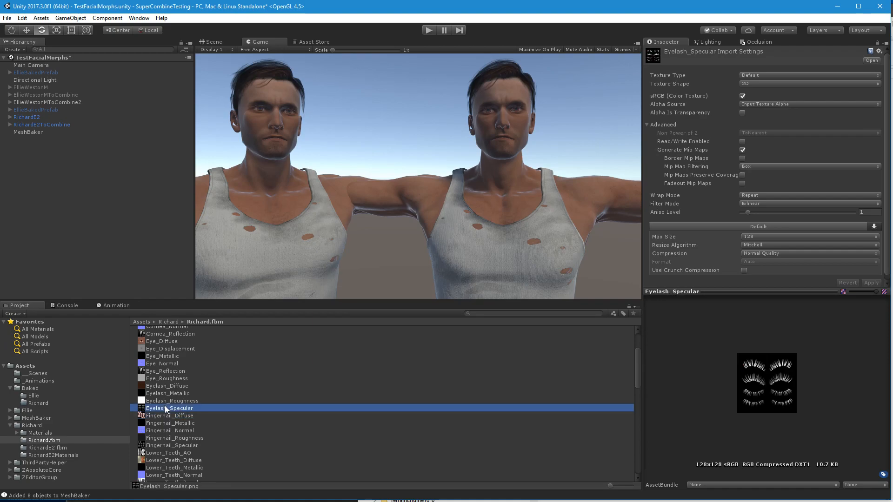
{"action": "left_click", "coordinate": [175, 417]}
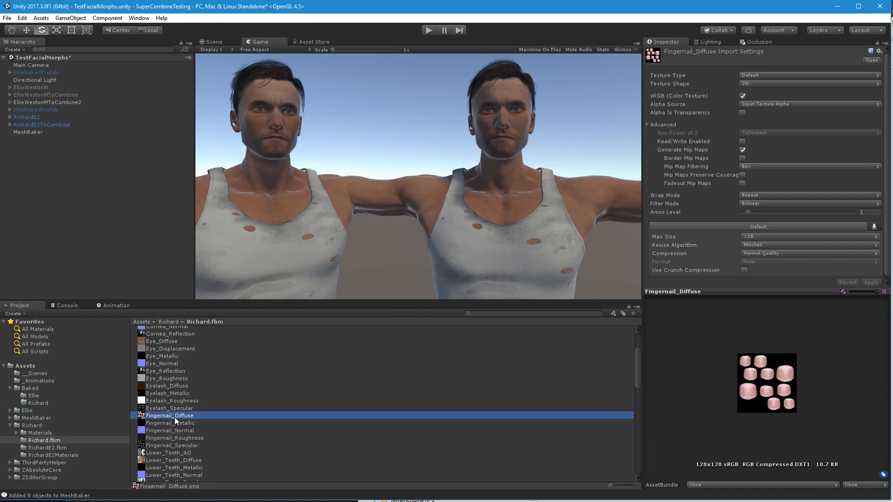
Select the seven Lower_Teeth textures in Richard.fbm, set their Max Size to 256 and apply the import settings.
{"action": "left_click", "coordinate": [174, 453]}
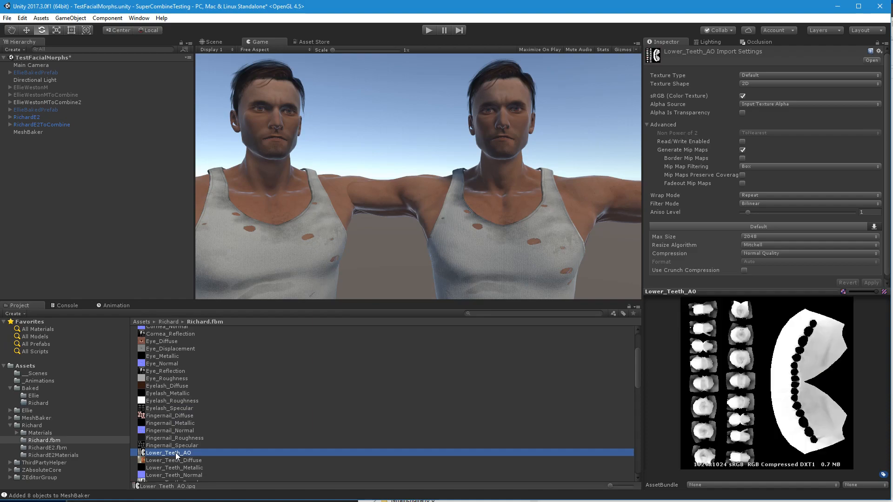
{"action": "scroll", "coordinate": [178, 439], "scroll_direction": "down", "scroll_amount": 4}
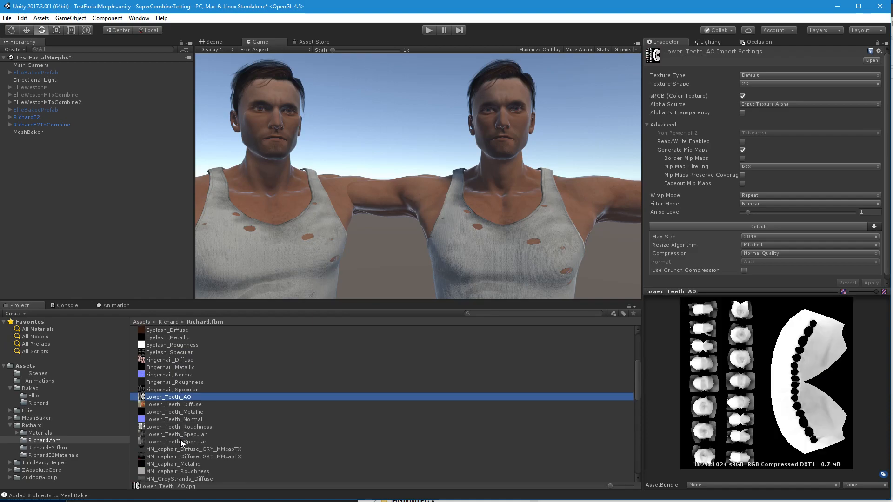
{"action": "left_click", "coordinate": [180, 440], "text": "shift"}
{"action": "left_click", "coordinate": [753, 140]}
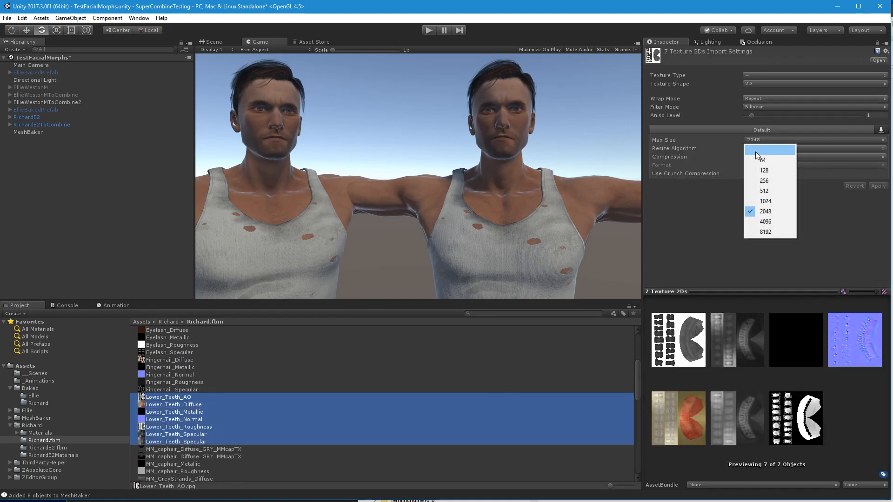
{"action": "left_click", "coordinate": [764, 181]}
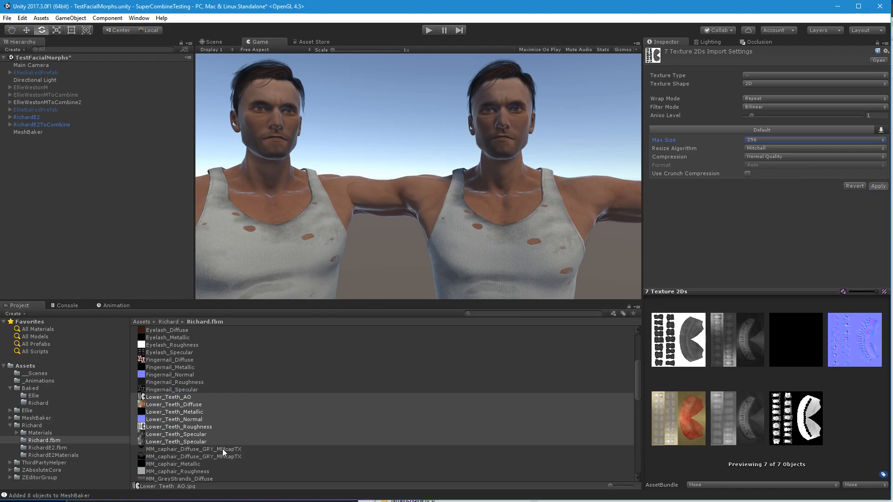
Select the five Toenail textures in Richard.fbm, set their Max Size to 128 and apply the import settings.
{"action": "scroll", "coordinate": [222, 444], "scroll_direction": "down", "scroll_amount": 6}
{"action": "scroll", "coordinate": [207, 431], "scroll_direction": "down", "scroll_amount": 4}
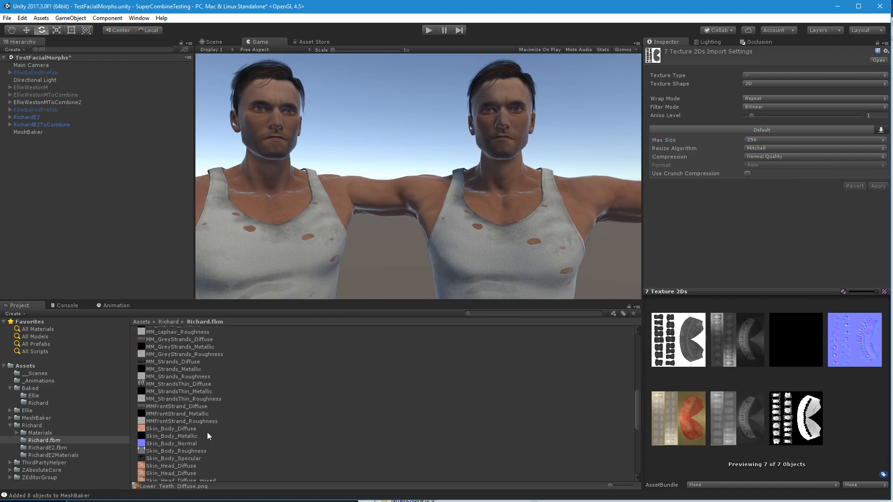
{"action": "scroll", "coordinate": [197, 432], "scroll_direction": "down", "scroll_amount": 2}
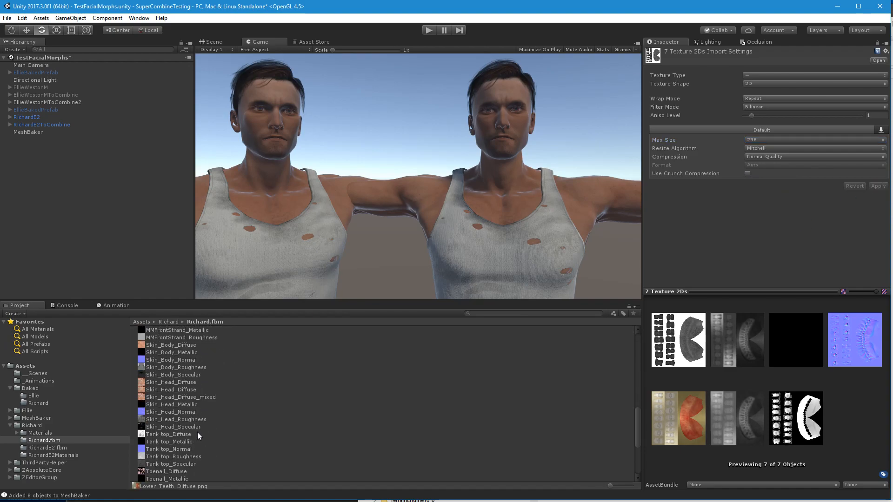
{"action": "scroll", "coordinate": [172, 442], "scroll_direction": "down", "scroll_amount": 4}
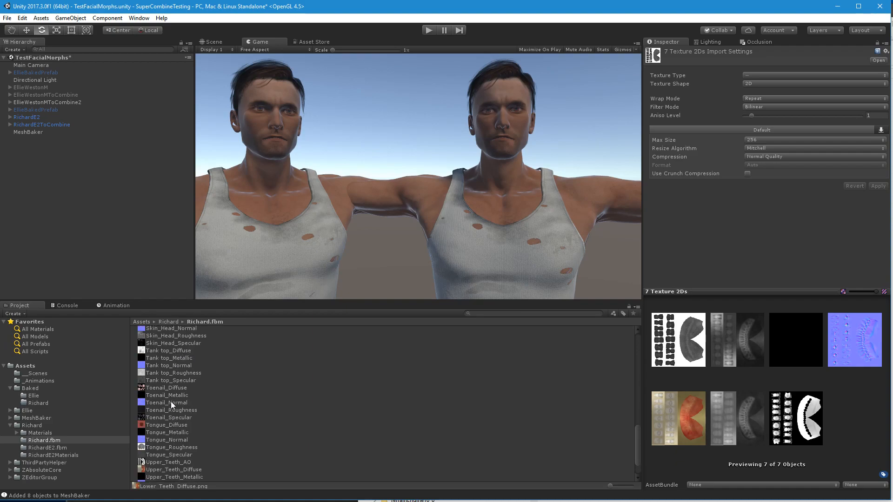
{"action": "left_click", "coordinate": [164, 388]}
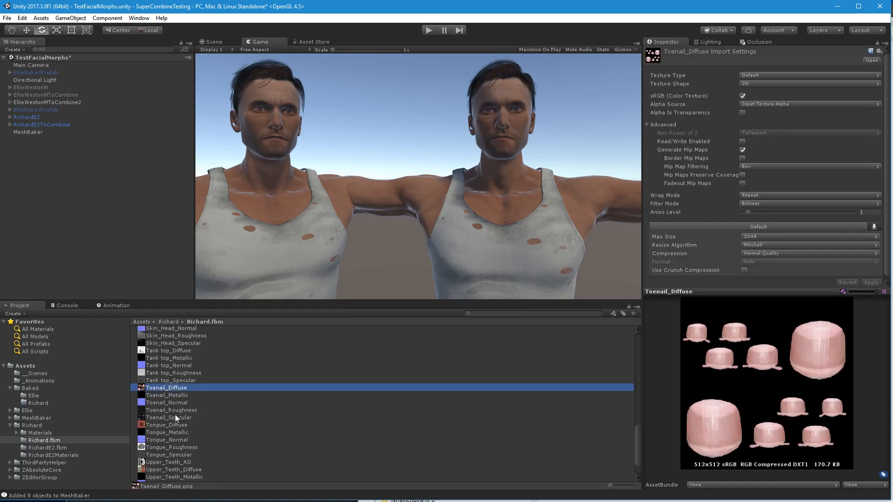
{"action": "left_click", "coordinate": [176, 415], "text": "shift"}
{"action": "left_click", "coordinate": [767, 140]}
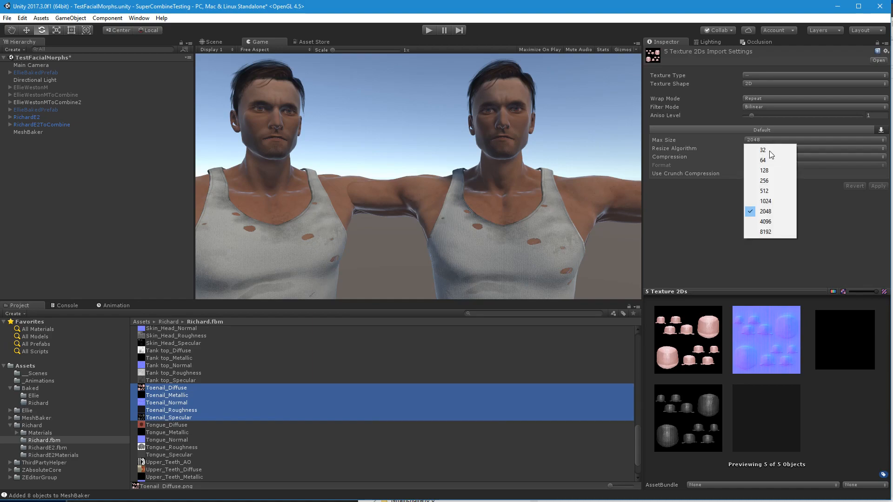
{"action": "left_click", "coordinate": [764, 170]}
{"action": "left_click", "coordinate": [877, 186]}
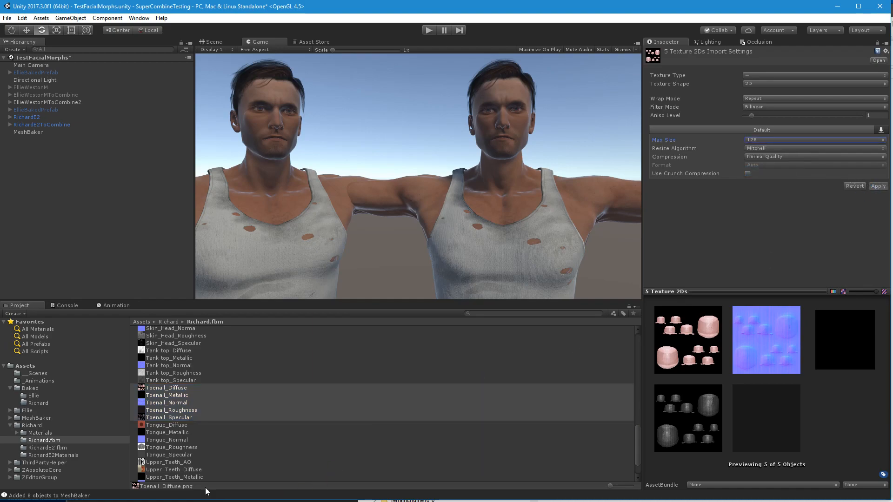
Select all Tongue and Upper_Teeth textures in Richard.fbm, set their Max Size to 256 and apply the import settings.
{"action": "left_click", "coordinate": [182, 443]}
{"action": "scroll", "coordinate": [189, 465], "scroll_direction": "down", "scroll_amount": 3}
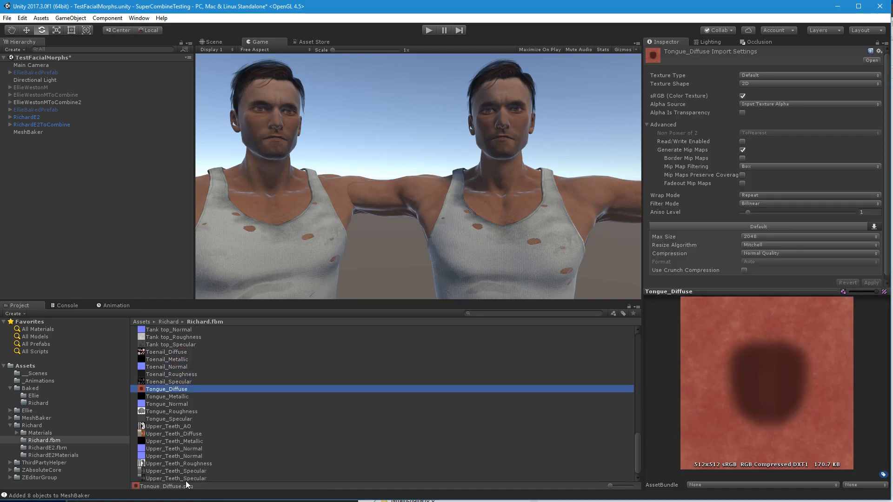
{"action": "left_click", "coordinate": [185, 479], "text": "shift"}
{"action": "left_click", "coordinate": [770, 139]}
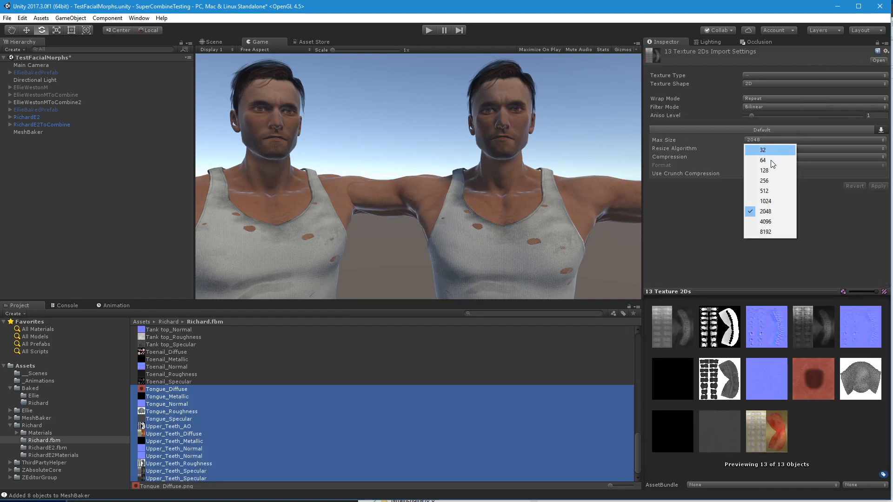
{"action": "left_click", "coordinate": [771, 182]}
{"action": "left_click", "coordinate": [874, 184]}
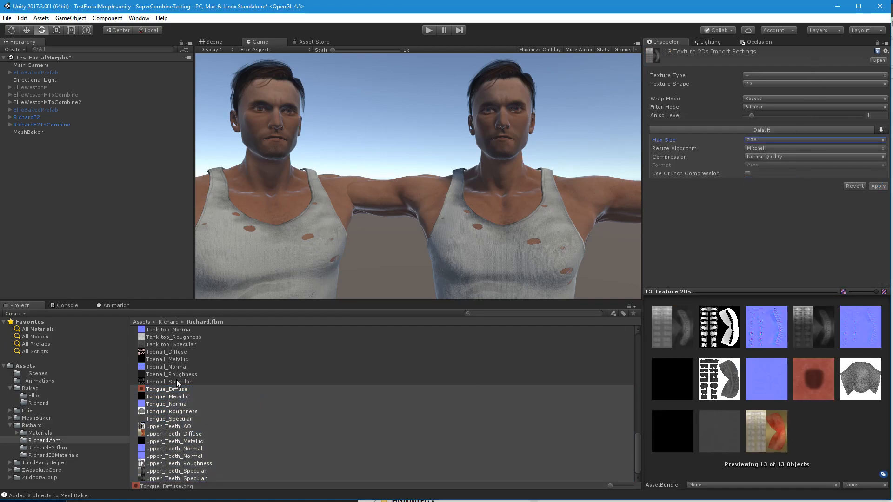
Select the five Tank top textures in Richard.fbm, set their Max Size to 1024 and apply the import settings.
{"action": "left_click", "coordinate": [174, 345]}
{"action": "scroll", "coordinate": [191, 362], "scroll_direction": "up", "scroll_amount": 3}
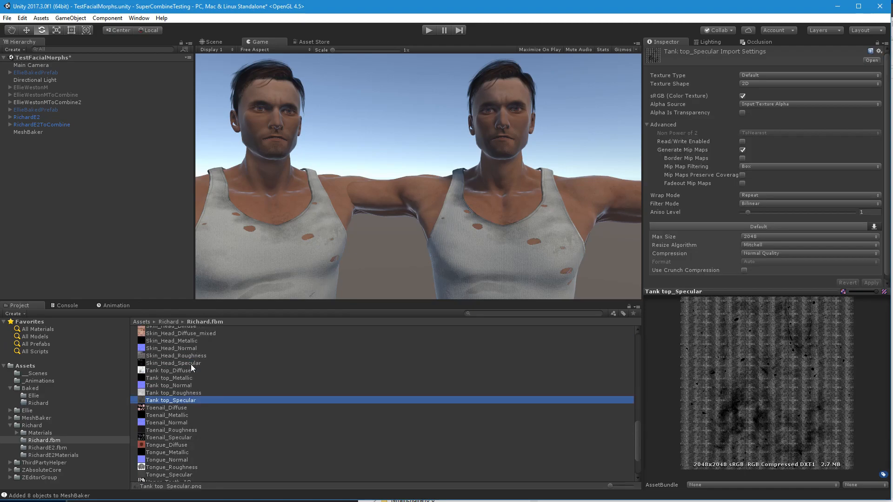
{"action": "left_click", "coordinate": [177, 371], "text": "shift"}
{"action": "left_click", "coordinate": [751, 139]}
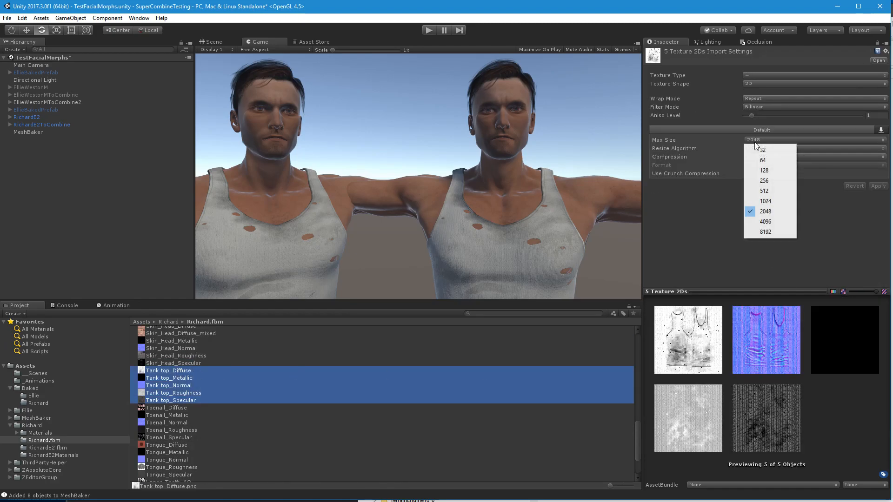
{"action": "left_click", "coordinate": [765, 201]}
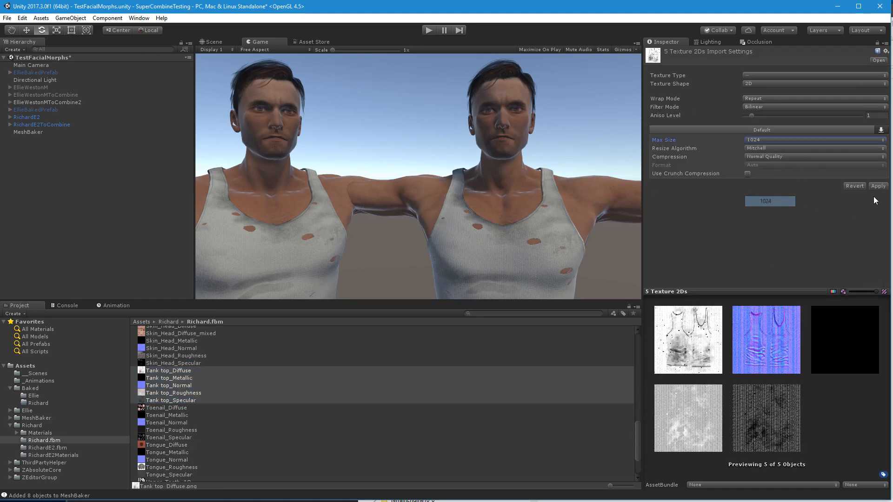
{"action": "left_click", "coordinate": [877, 186]}
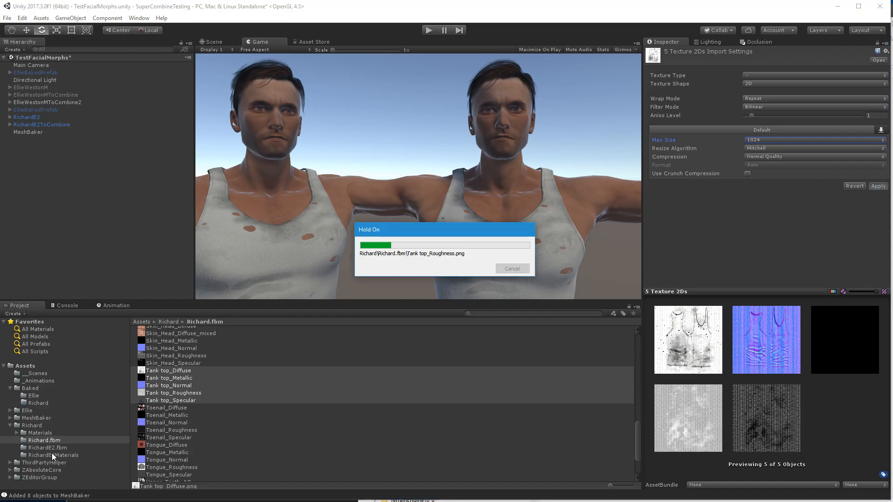
In the MeshBaker object's bake options, set Max Tiling Bake Size to 2048, enable Blend Non-Texture Properties and save the scene.
{"action": "left_click", "coordinate": [28, 132]}
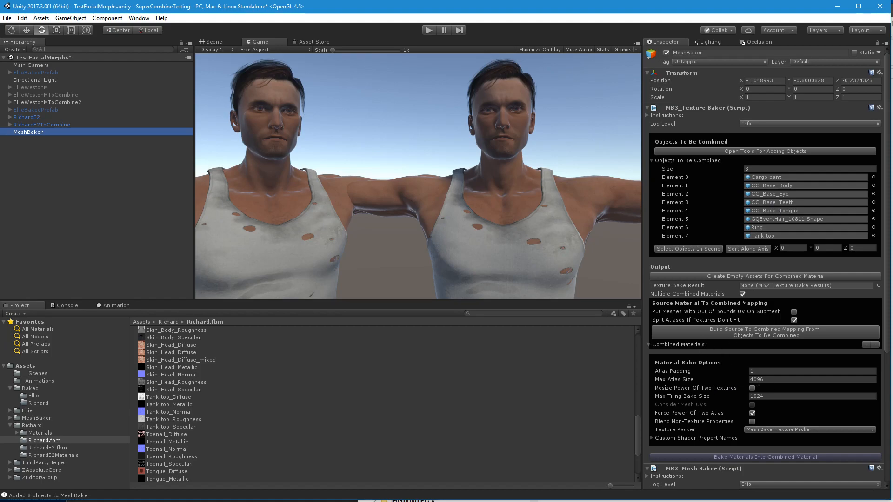
{"action": "left_click", "coordinate": [772, 396]}
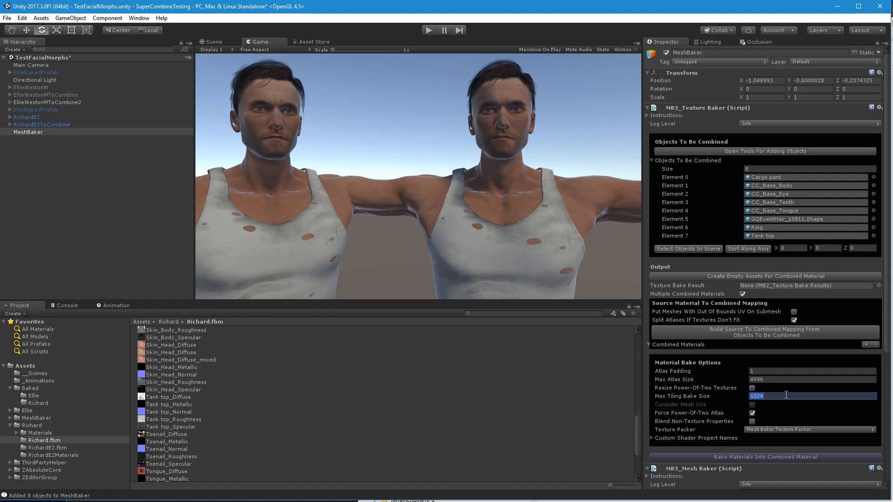
{"action": "type", "text": "2048"}
{"action": "key", "text": "ctrl+s"}
{"action": "mouse_move", "coordinate": [656, 441]}
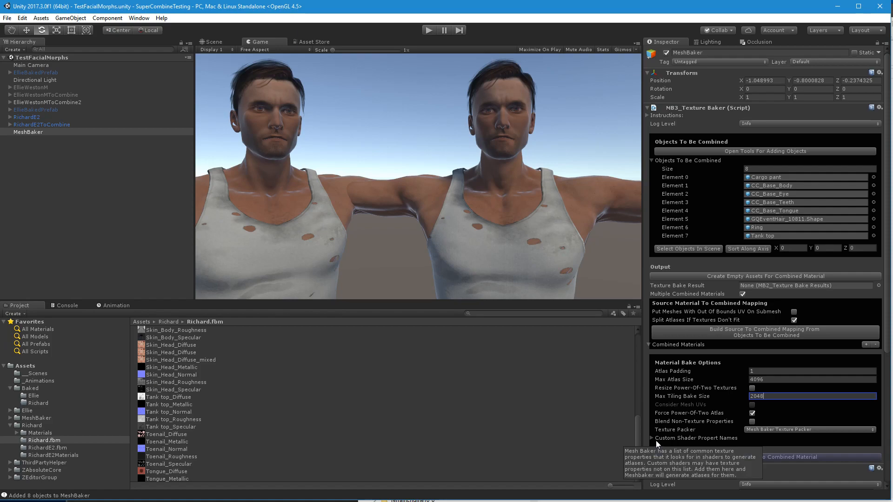
{"action": "left_click", "coordinate": [752, 421]}
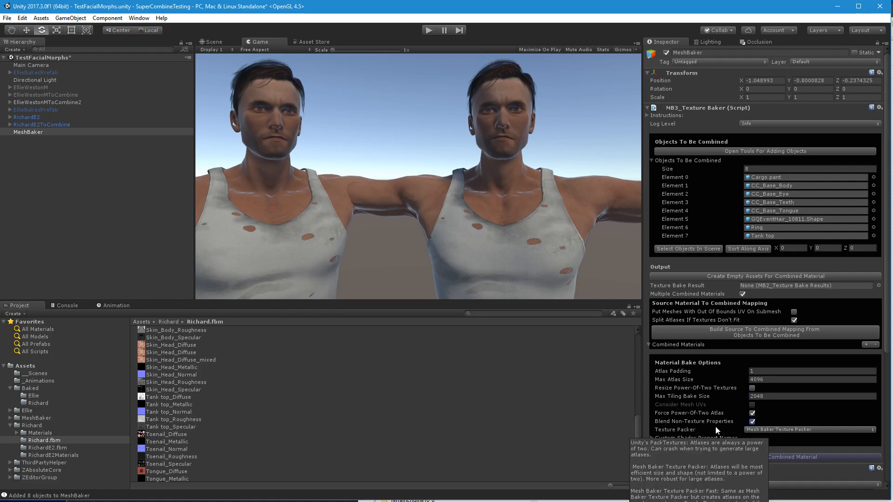
{"action": "key", "text": "ctrl+s"}
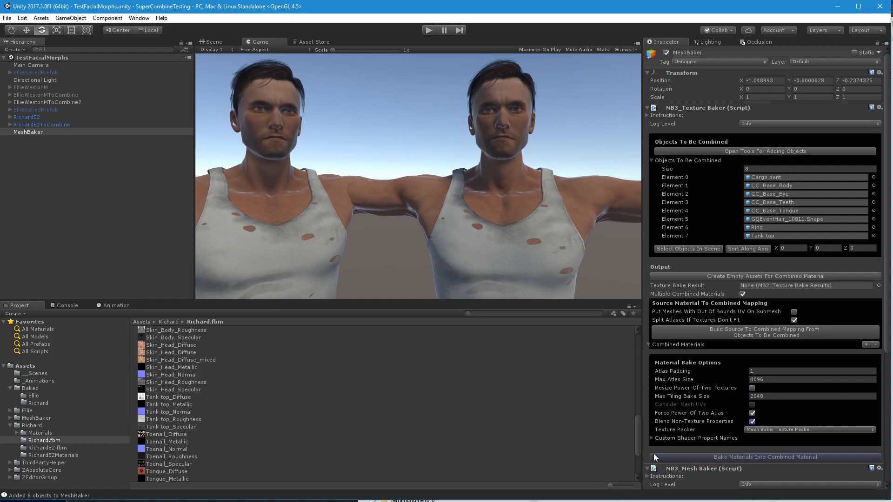
Check the available Texture Packer options and try to build the source-to-combined material mapping.
{"action": "left_click", "coordinate": [796, 429]}
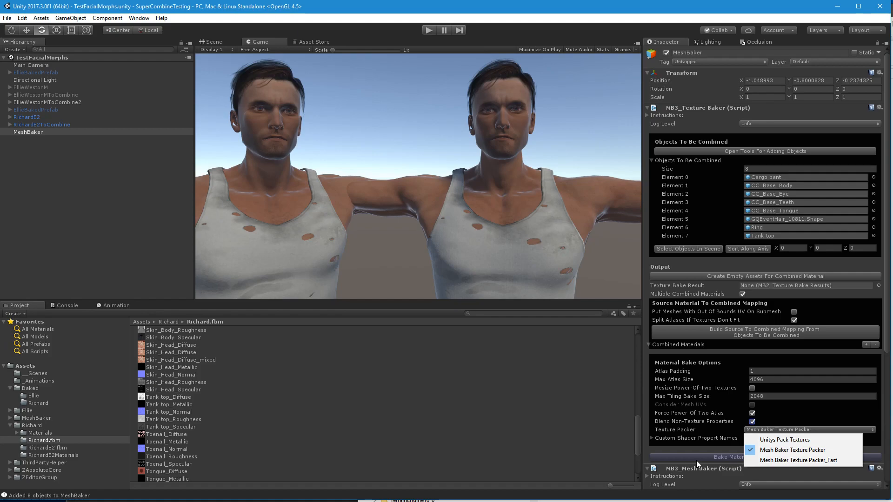
{"action": "left_click", "coordinate": [673, 435]}
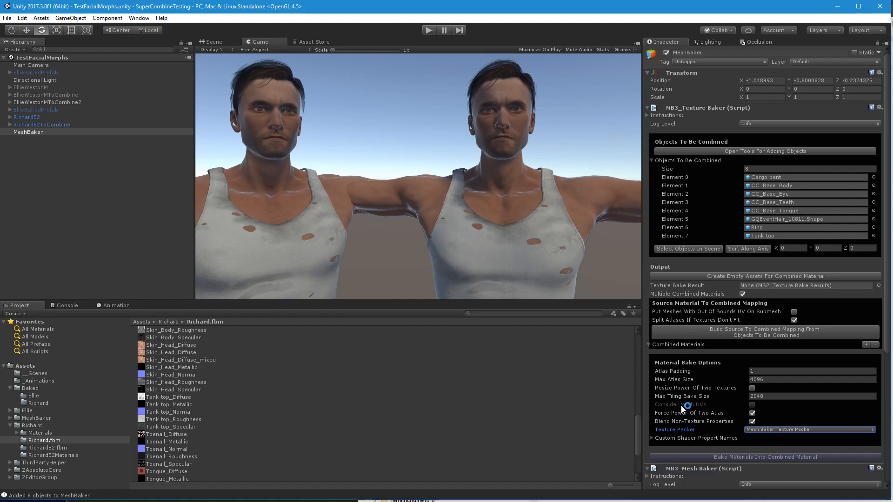
{"action": "mouse_move", "coordinate": [688, 405]}
{"action": "left_click", "coordinate": [703, 330]}
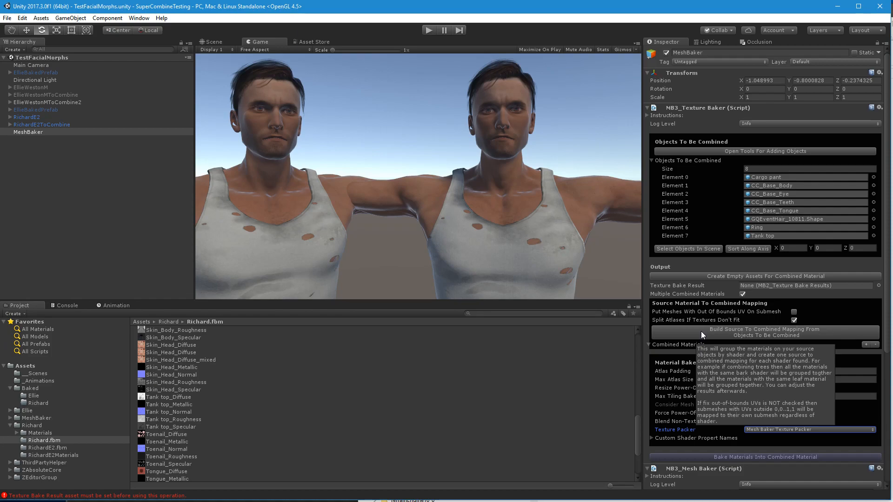
Create empty assets for the combined material, saved as RichardBaked in the Assets/Baked/Richard folder.
{"action": "left_click", "coordinate": [770, 275]}
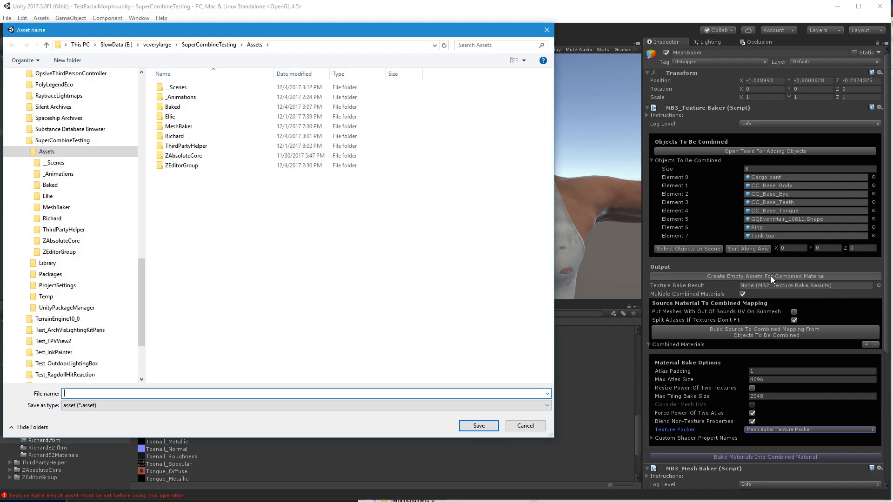
{"action": "double_click", "coordinate": [177, 107]}
{"action": "double_click", "coordinate": [174, 97]}
{"action": "left_click", "coordinate": [81, 394]}
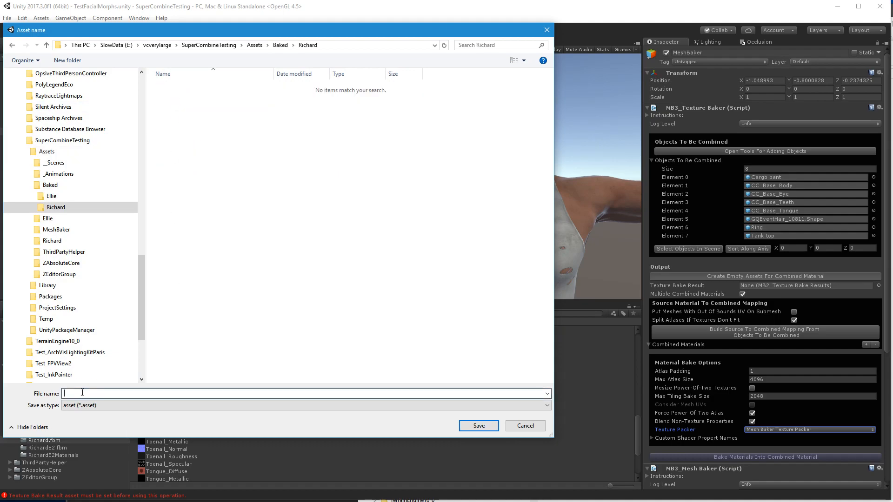
{"action": "type", "text": "RichardBaked"}
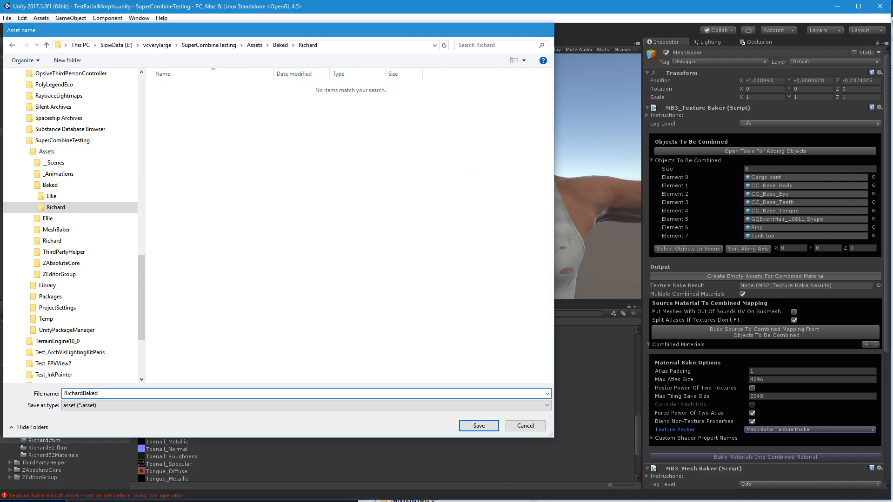
{"action": "key", "text": "Return"}
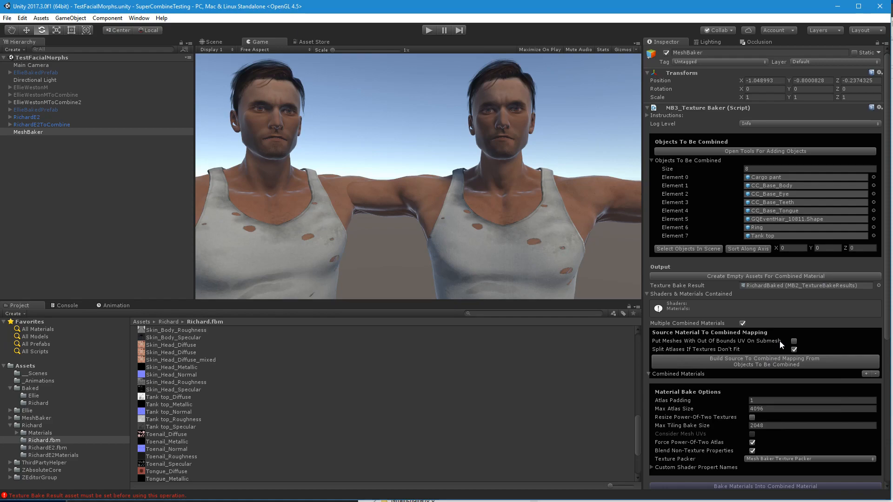
Build the source-to-combined mapping from the objects to be combined and review the generated submesh materials.
{"action": "scroll", "coordinate": [793, 332], "scroll_direction": "down", "scroll_amount": 1}
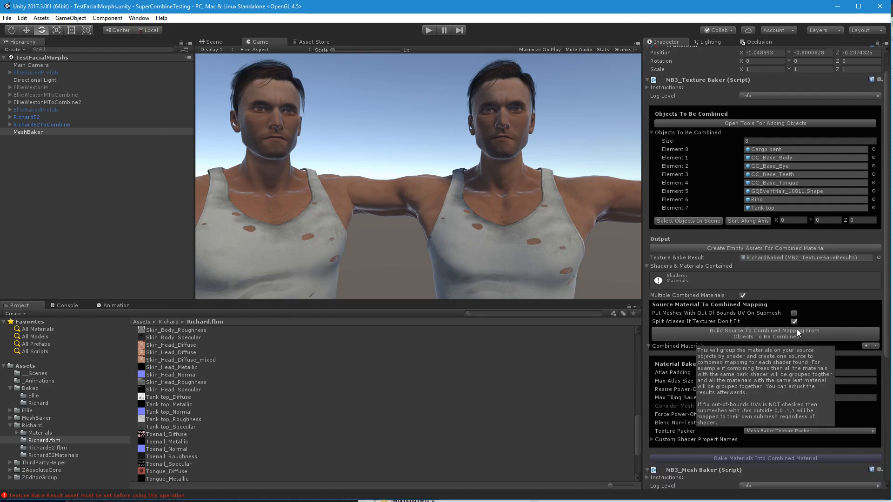
{"action": "left_click", "coordinate": [832, 334]}
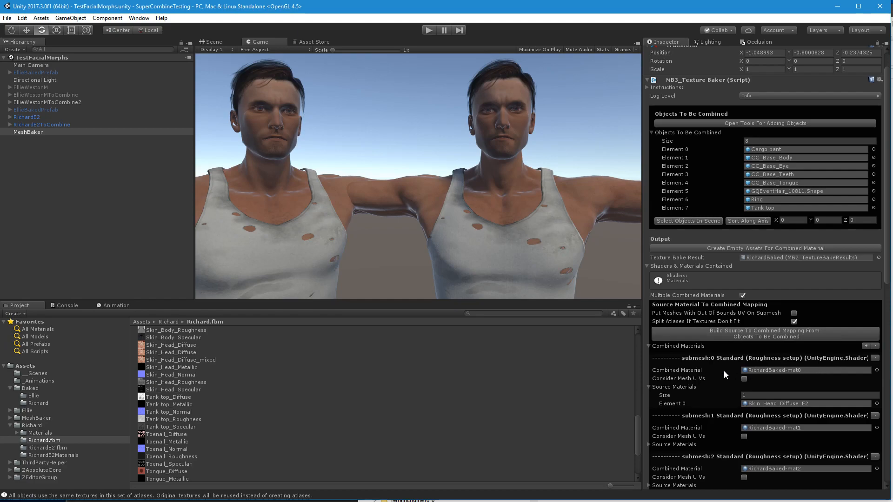
{"action": "scroll", "coordinate": [724, 371], "scroll_direction": "down", "scroll_amount": 3}
{"action": "scroll", "coordinate": [727, 373], "scroll_direction": "down", "scroll_amount": 2}
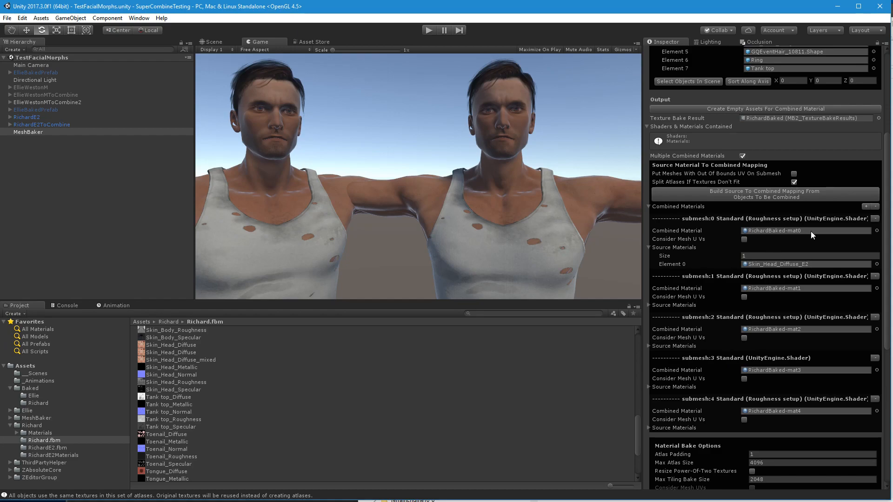
{"action": "scroll", "coordinate": [648, 393], "scroll_direction": "down", "scroll_amount": 2}
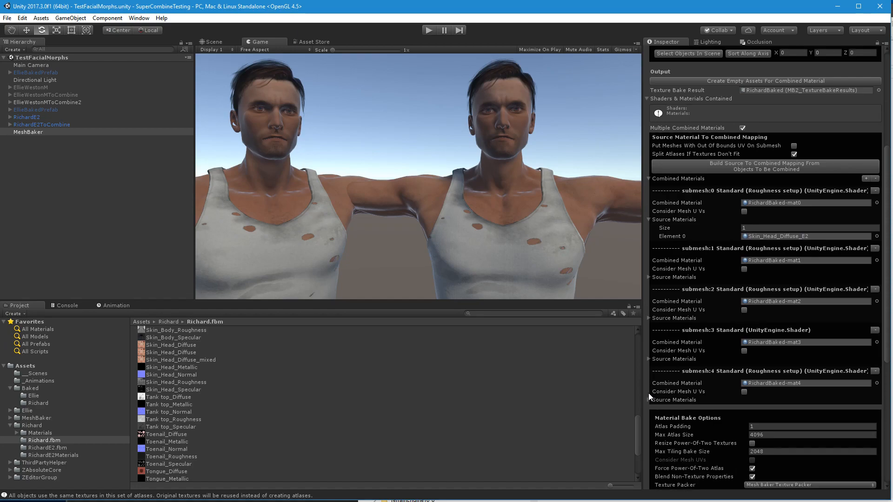
{"action": "scroll", "coordinate": [648, 393], "scroll_direction": "up", "scroll_amount": 2}
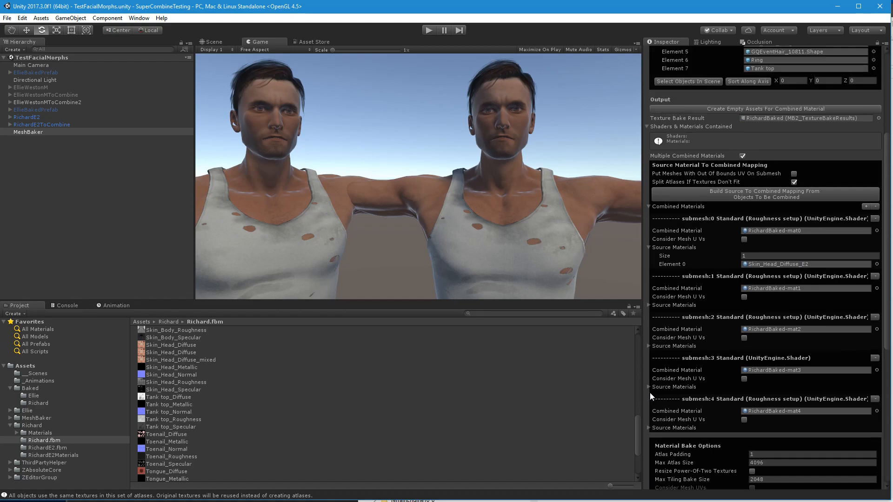
Locate RichardBaked-mat0 in the project and compare its material settings with those of RichardBaked-mat1.
{"action": "left_click", "coordinate": [782, 231]}
{"action": "left_click", "coordinate": [198, 338]}
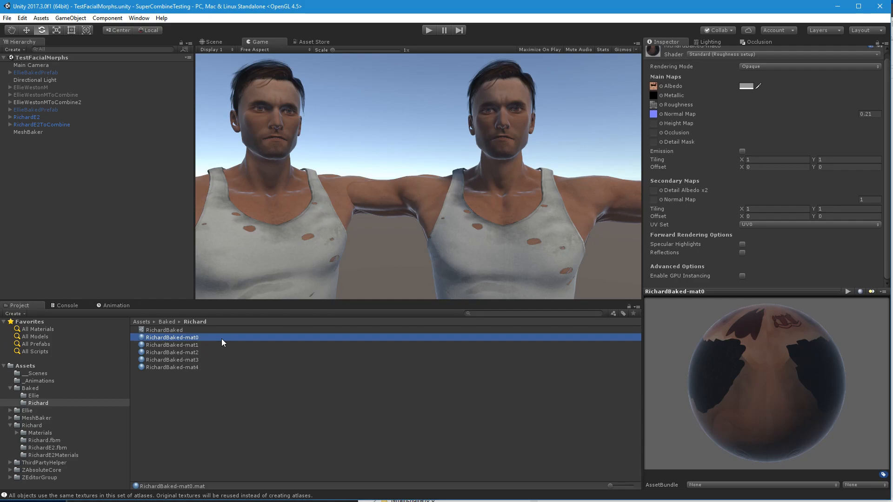
{"action": "key", "text": "Down"}
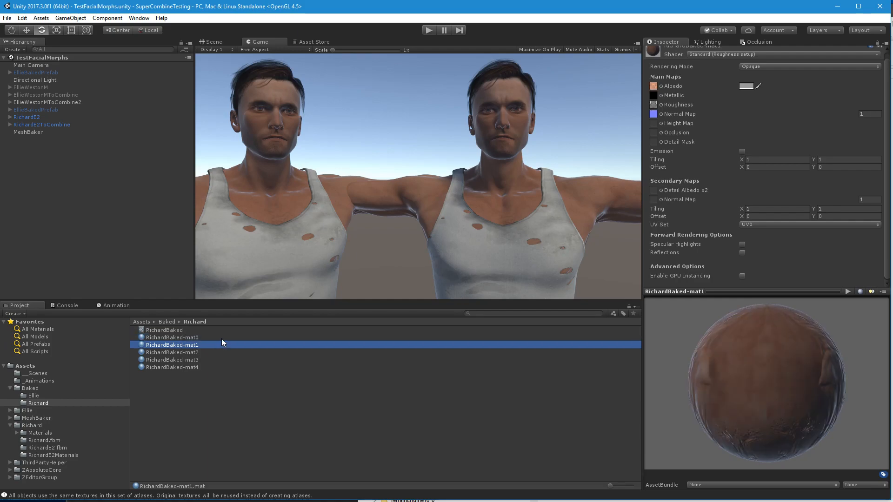
{"action": "key", "text": "Up"}
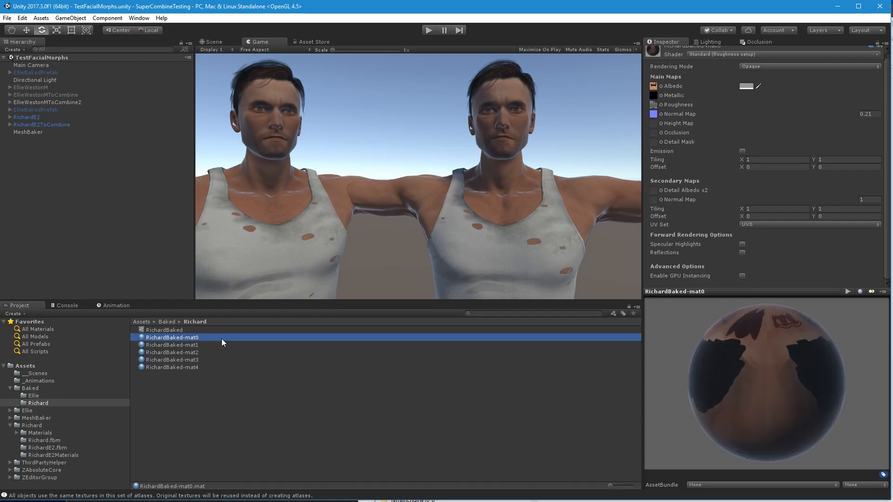
{"action": "key", "text": "Down"}
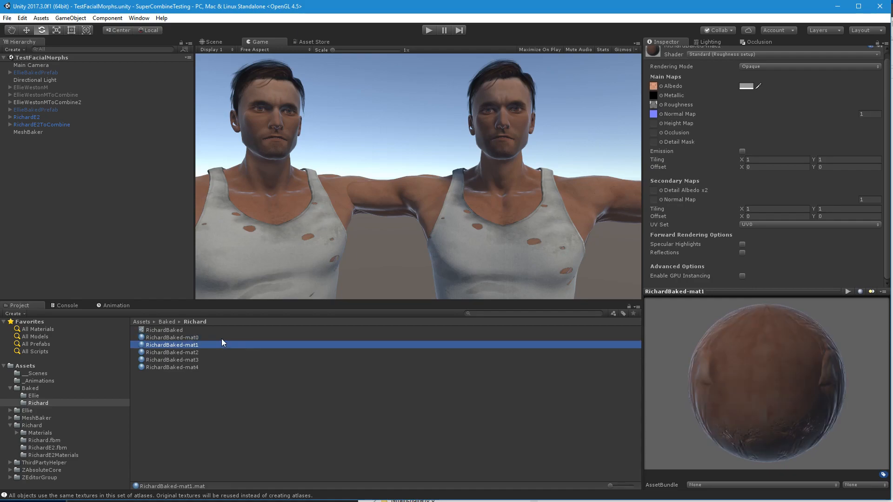
{"action": "key", "text": "Up"}
{"action": "key", "text": "Down"}
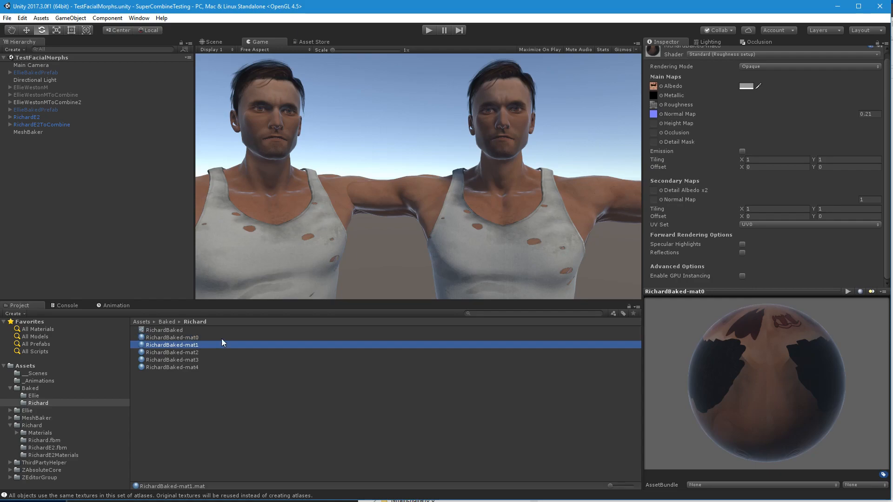
Compare the shader, rendering mode and map settings of the combined materials RichardBaked-mat0 through RichardBaked-mat4.
{"action": "key", "text": "Up"}
{"action": "key", "text": "Down"}
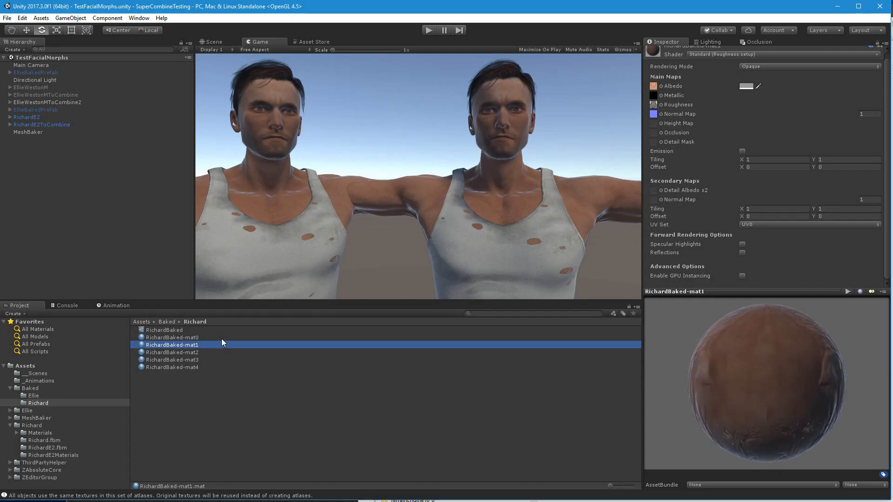
{"action": "key", "text": "Down"}
{"action": "key", "text": "Down"}
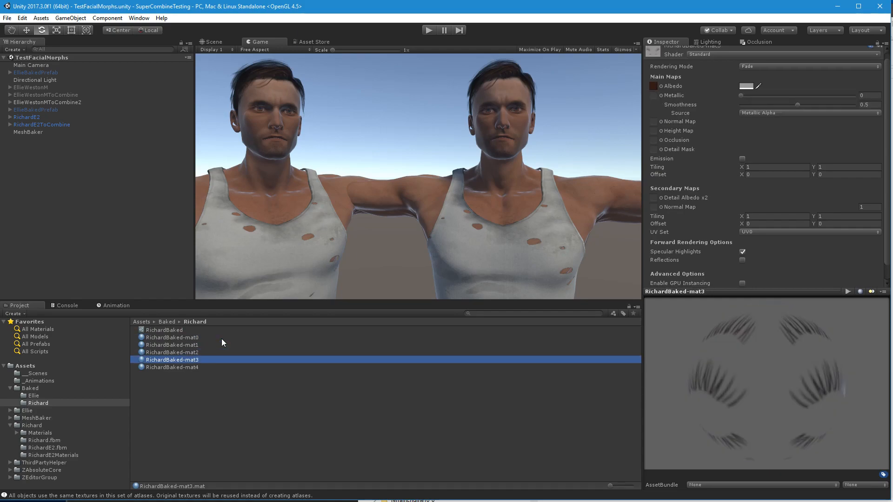
{"action": "key", "text": "Down"}
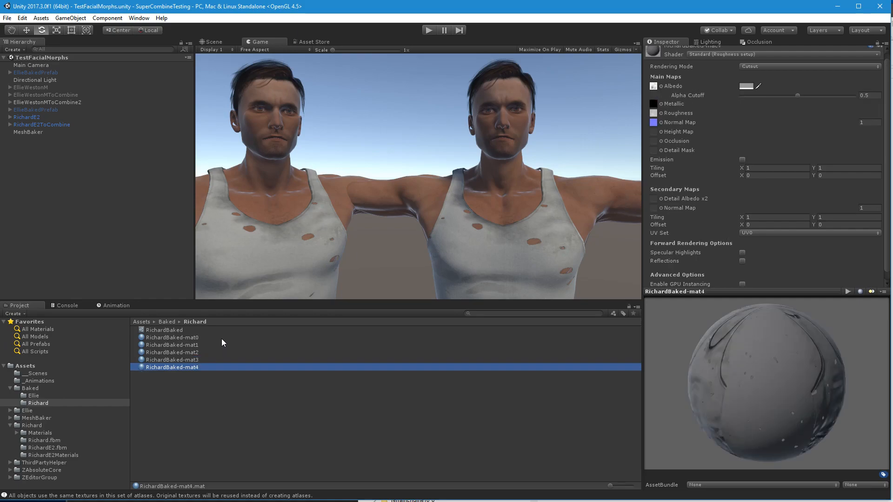
{"action": "key", "text": "Up"}
{"action": "key", "text": "Up"}
{"action": "key", "text": "Up"}
{"action": "key", "text": "Up"}
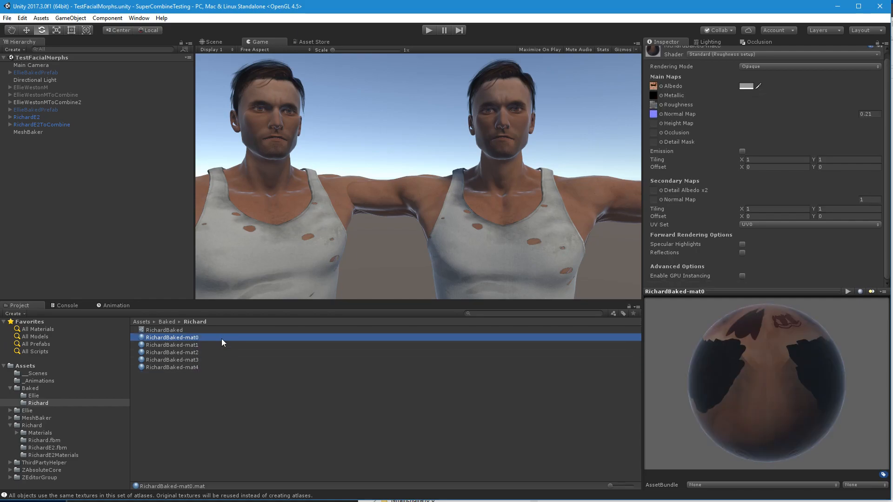
{"action": "key", "text": "Down"}
{"action": "key", "text": "Down"}
{"action": "key", "text": "Down"}
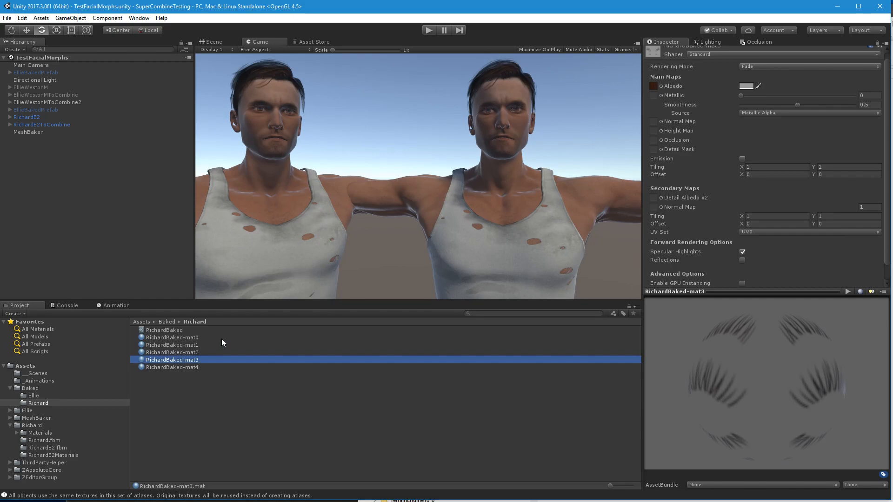
{"action": "key", "text": "Down"}
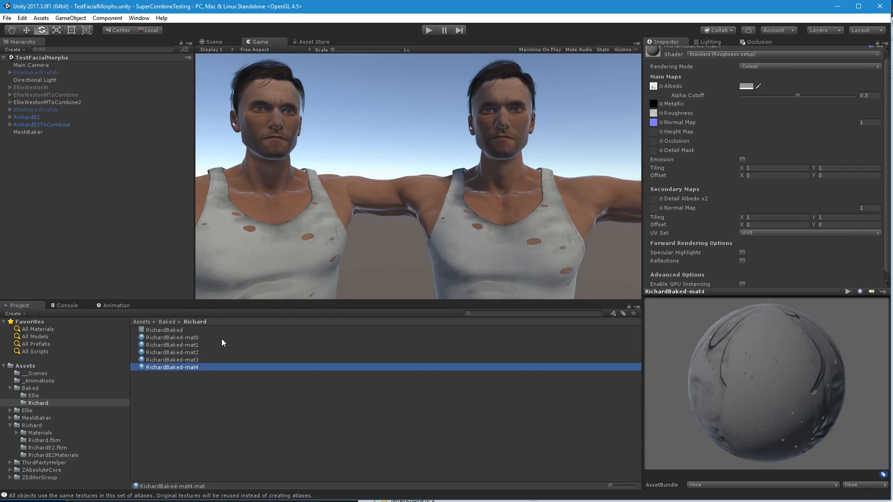
{"action": "key", "text": "Up"}
{"action": "key", "text": "Down"}
{"action": "scroll", "coordinate": [764, 233], "scroll_direction": "up", "scroll_amount": 1}
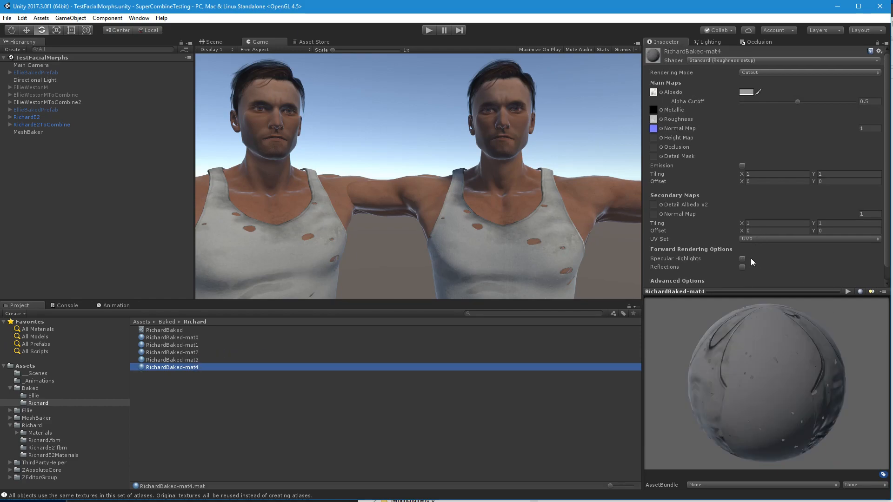
Examine the material settings of RichardBaked-mat3 and RichardBaked-mat2.
{"action": "left_click", "coordinate": [184, 360]}
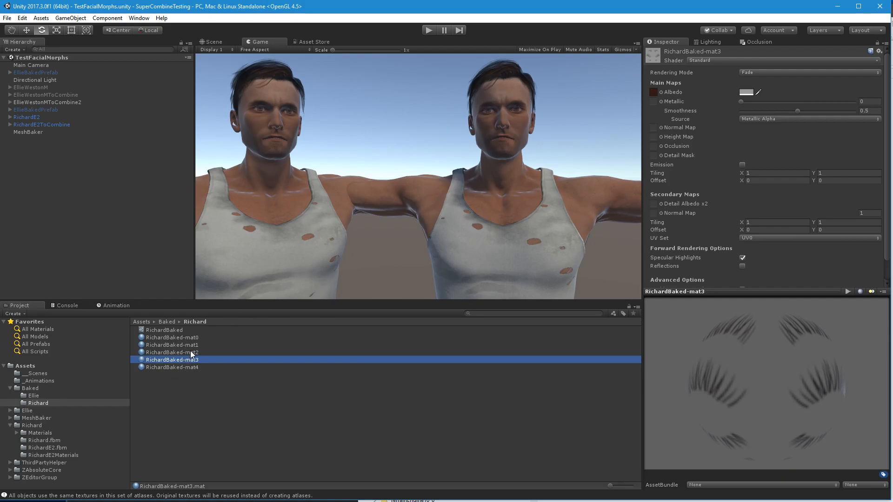
{"action": "left_click", "coordinate": [191, 352]}
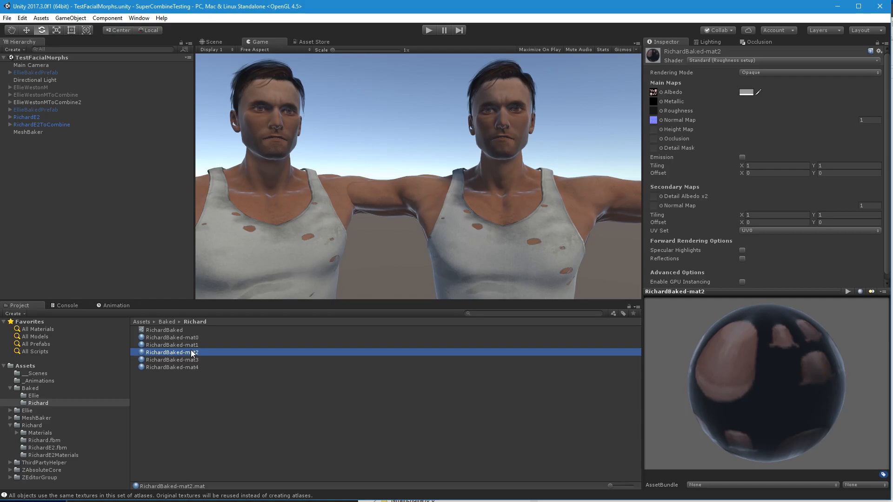
{"action": "scroll", "coordinate": [697, 223], "scroll_direction": "down", "scroll_amount": 1}
{"action": "scroll", "coordinate": [697, 222], "scroll_direction": "up", "scroll_amount": 1}
{"action": "scroll", "coordinate": [705, 252], "scroll_direction": "down", "scroll_amount": 1}
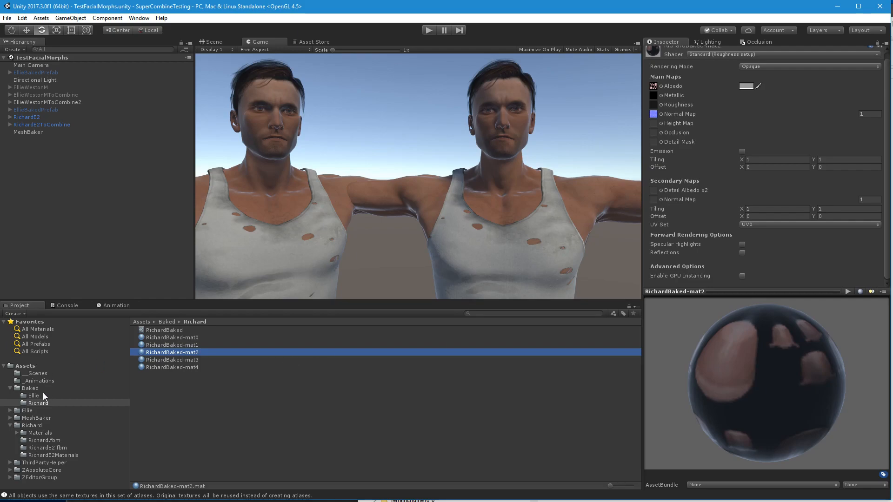
Clear MeshBaker's combined materials list, disable Blend Non-Texture Properties and save the scene.
{"action": "left_click", "coordinate": [51, 134]}
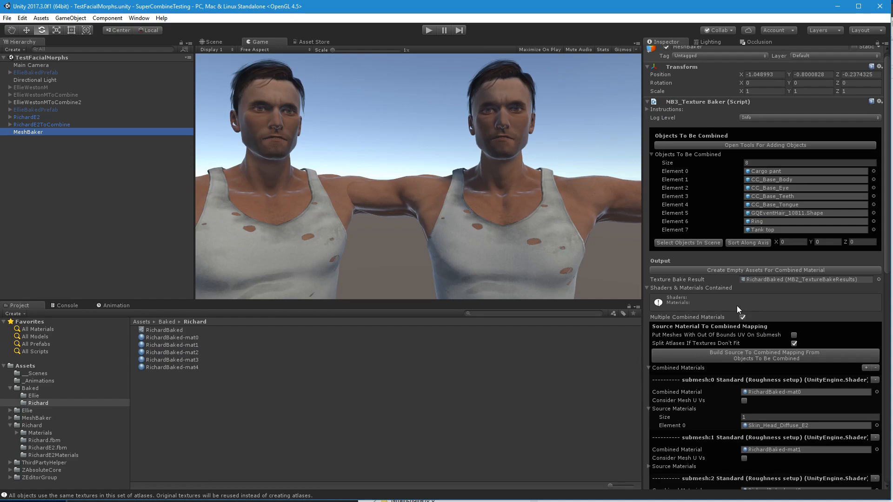
{"action": "left_click", "coordinate": [874, 368]}
{"action": "left_click", "coordinate": [874, 368]}
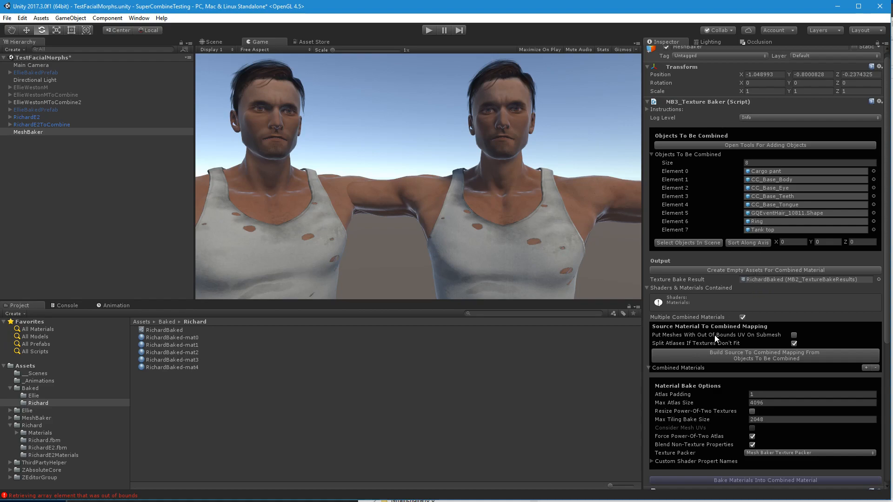
{"action": "scroll", "coordinate": [716, 393], "scroll_direction": "down", "scroll_amount": 3}
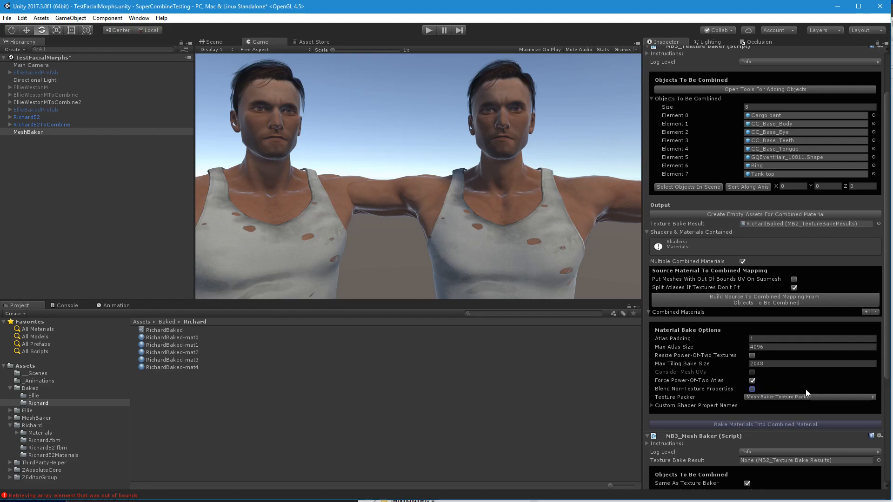
{"action": "key", "text": "ctrl+s"}
Rebuild the source-to-combined mapping with Split Atlases If Textures Don't Fit enabled and review the resulting submeshes.
{"action": "left_click", "coordinate": [768, 301]}
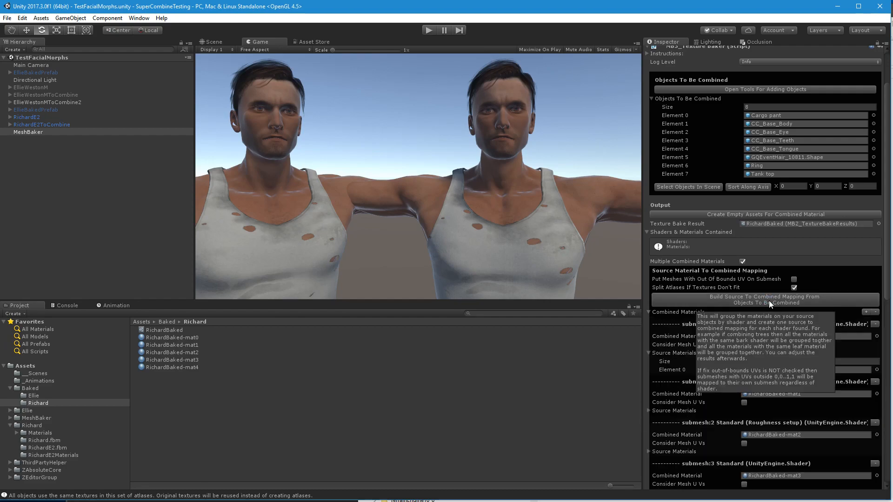
{"action": "scroll", "coordinate": [707, 331], "scroll_direction": "down", "scroll_amount": 2}
{"action": "scroll", "coordinate": [708, 330], "scroll_direction": "down", "scroll_amount": 3}
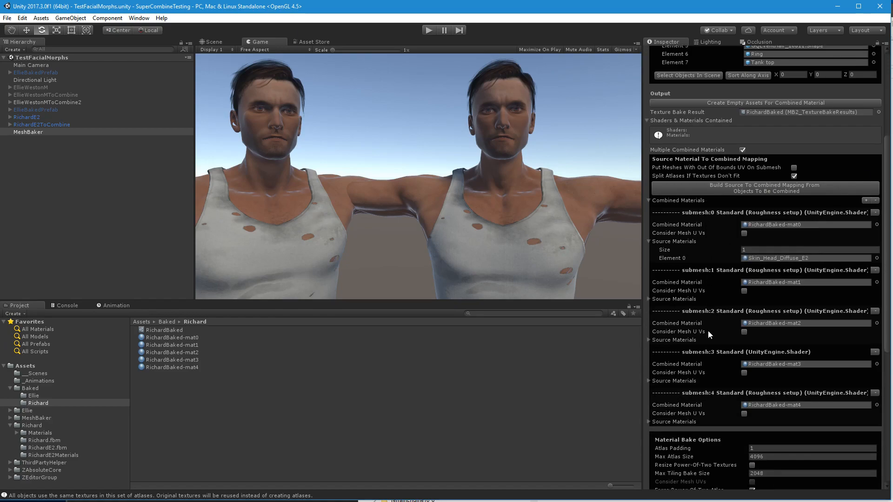
Disable Split Atlases If Textures Don't Fit, then clear the combined materials and rebuild the source-to-combined mapping.
{"action": "left_click", "coordinate": [794, 175]}
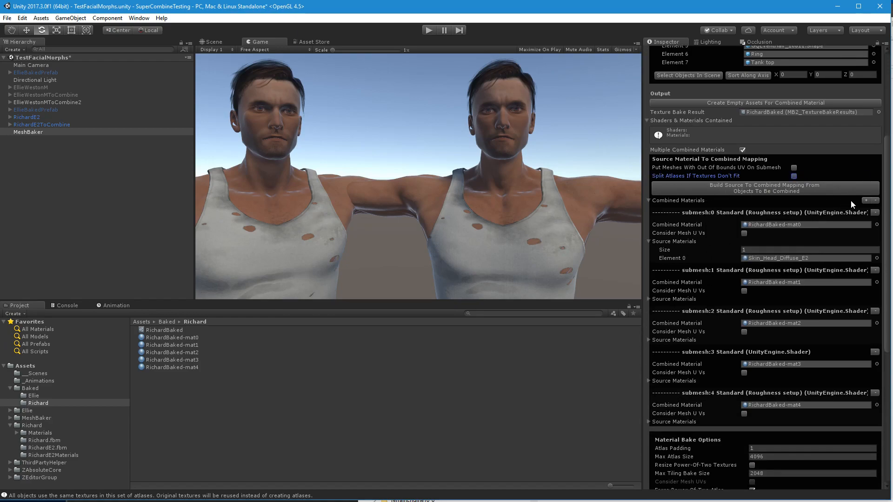
{"action": "left_click", "coordinate": [876, 201]}
{"action": "left_click", "coordinate": [875, 200]}
{"action": "left_click", "coordinate": [876, 200]}
{"action": "left_click", "coordinate": [876, 201]}
{"action": "left_click", "coordinate": [875, 200]}
{"action": "left_click", "coordinate": [876, 201]}
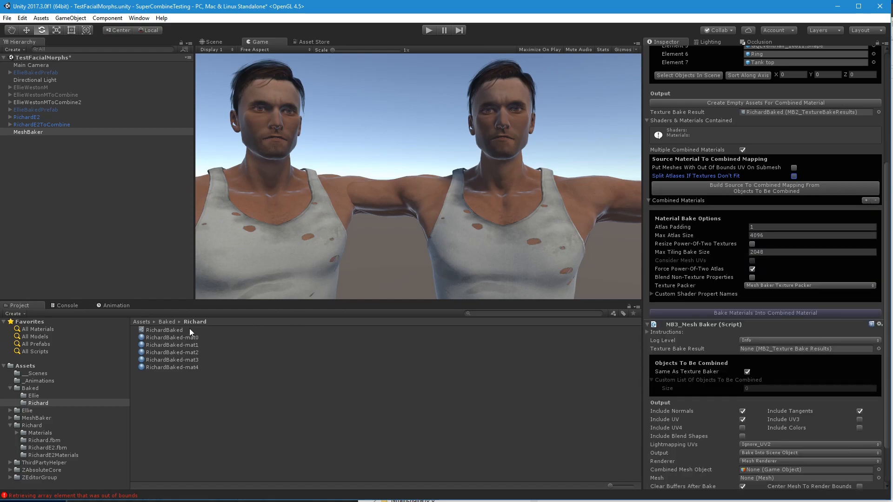
{"action": "left_click", "coordinate": [762, 190]}
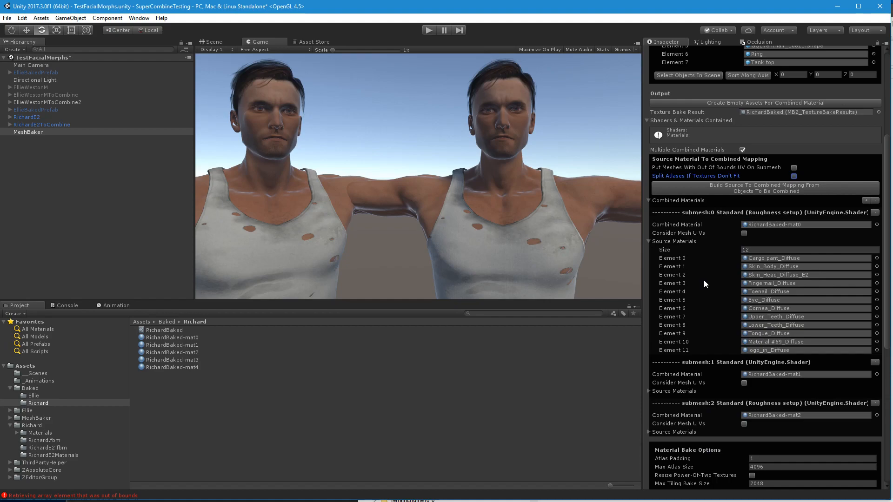
Delete the unused RichardBaked-mat3 and RichardBaked-mat4 materials from Assets/Baked/Richard and check RichardBaked-mat2.
{"action": "left_click", "coordinate": [203, 339]}
{"action": "left_click", "coordinate": [205, 359]}
{"action": "left_click", "coordinate": [205, 367]}
{"action": "left_click", "coordinate": [205, 358], "text": "shift"}
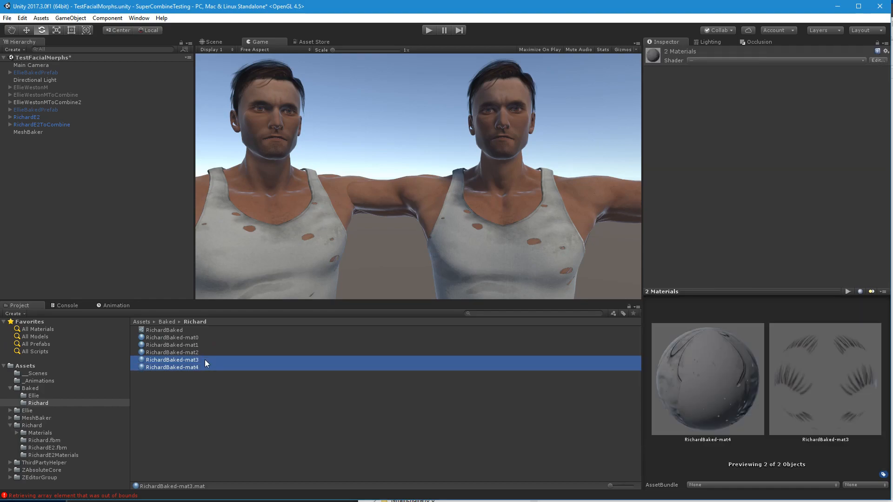
{"action": "key", "text": "Delete"}
{"action": "left_click", "coordinate": [471, 274]}
{"action": "left_click", "coordinate": [200, 354]}
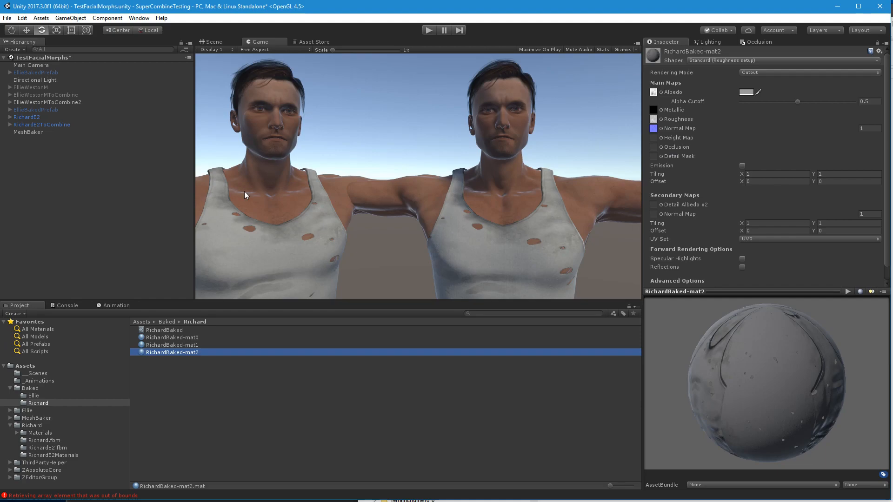
Locate the Cargo pant_Diffuse material's textures and set the max size of Cargo pant_0_Diffuse and Cargo pant_5_Normal to 1024.
{"action": "left_click", "coordinate": [49, 125]}
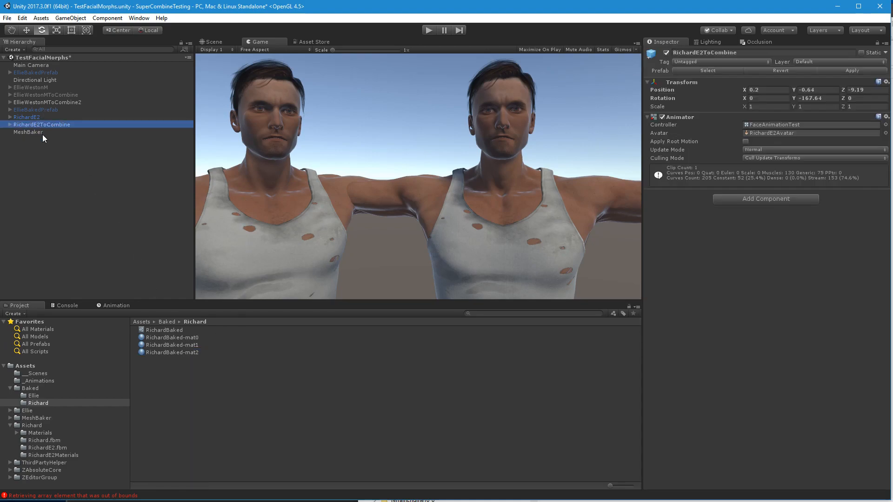
{"action": "left_click", "coordinate": [65, 132]}
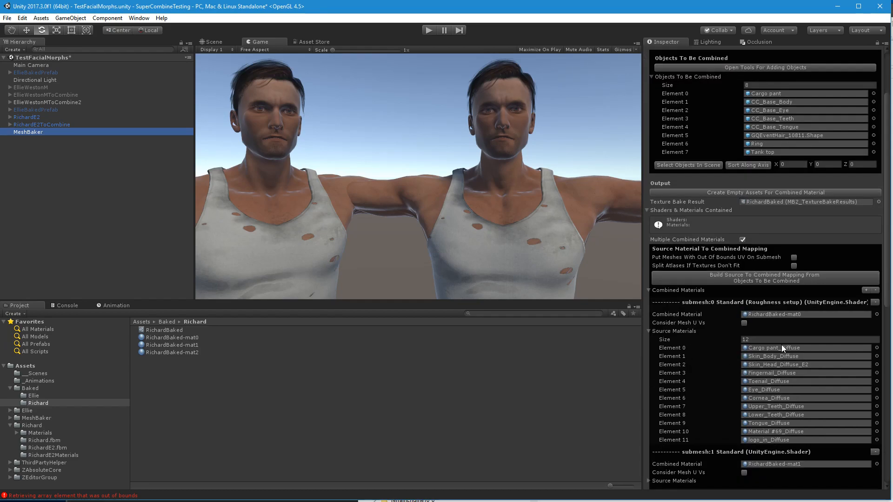
{"action": "left_click", "coordinate": [783, 347]}
{"action": "left_click", "coordinate": [177, 338]}
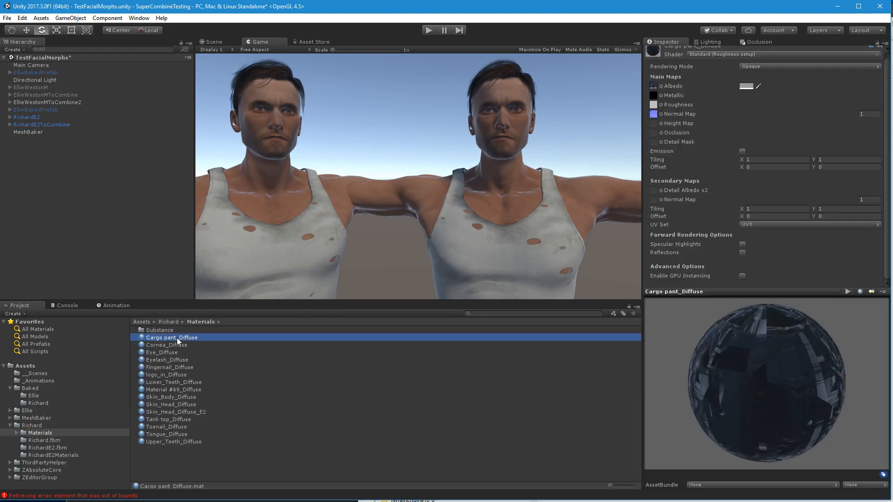
{"action": "left_click", "coordinate": [653, 86]}
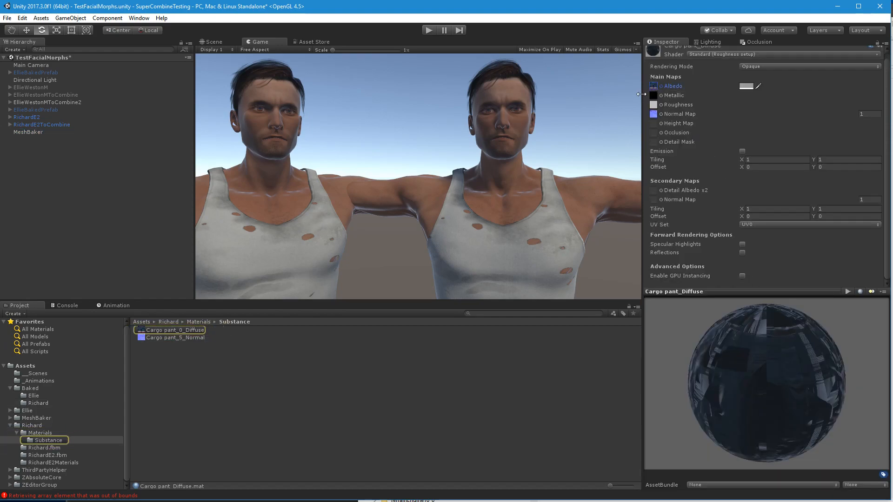
{"action": "left_click", "coordinate": [183, 337]}
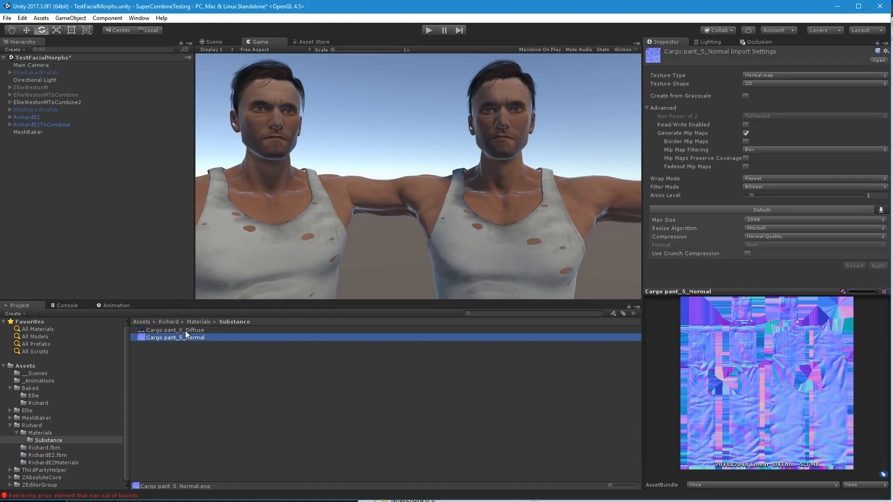
{"action": "left_click", "coordinate": [186, 330], "text": "ctrl"}
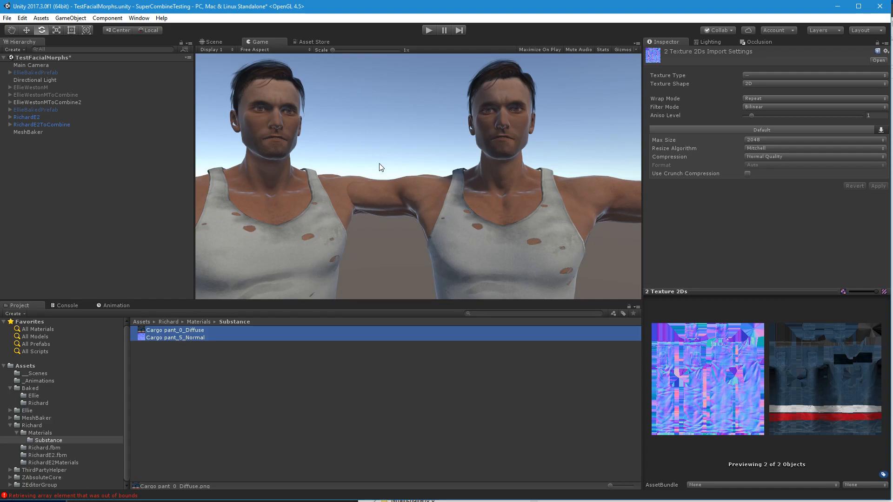
{"action": "left_click", "coordinate": [753, 140]}
{"action": "left_click", "coordinate": [768, 200]}
{"action": "left_click", "coordinate": [877, 186]}
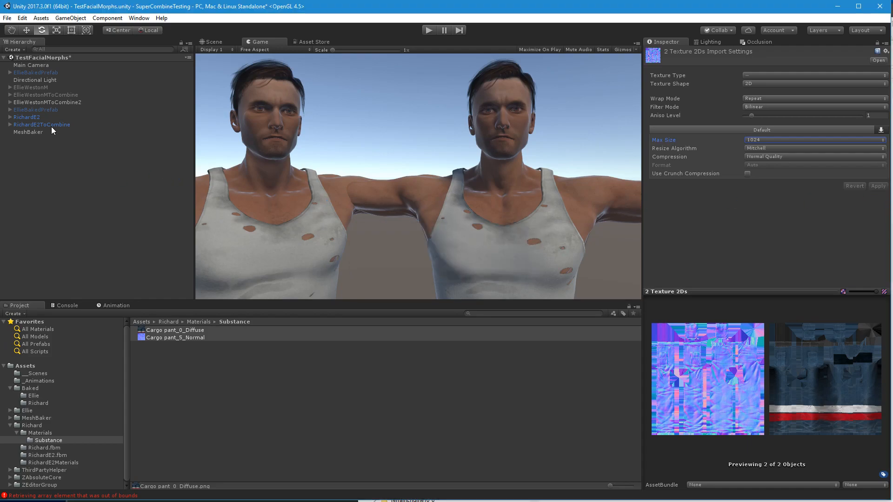
Locate the Skin_Body_Diffuse, Skin_Head_Diffuse_E2 and Fingernail_Diffuse source materials of MeshBaker's first submesh in the project.
{"action": "left_click", "coordinate": [52, 127]}
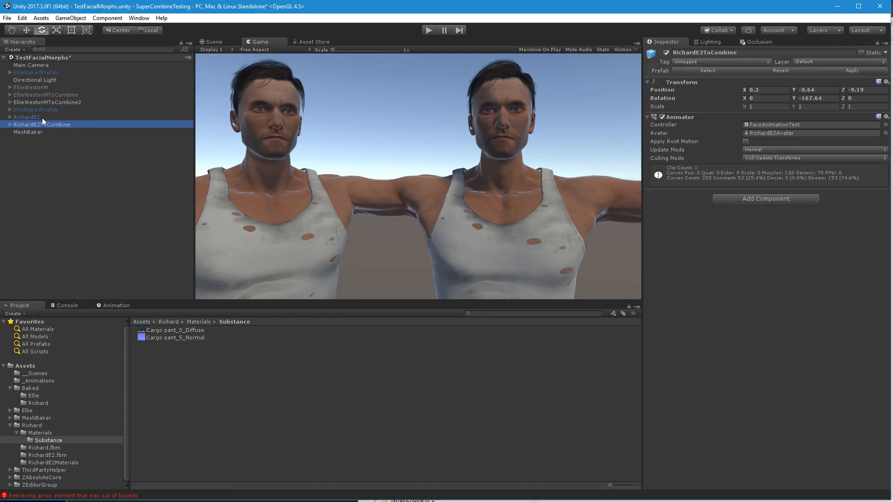
{"action": "left_click", "coordinate": [40, 132]}
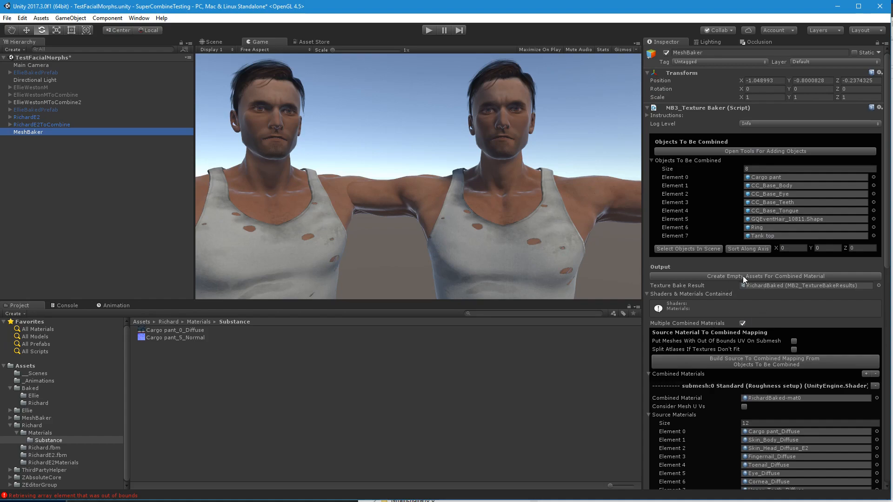
{"action": "scroll", "coordinate": [743, 279], "scroll_direction": "down", "scroll_amount": 3}
{"action": "left_click", "coordinate": [779, 356]}
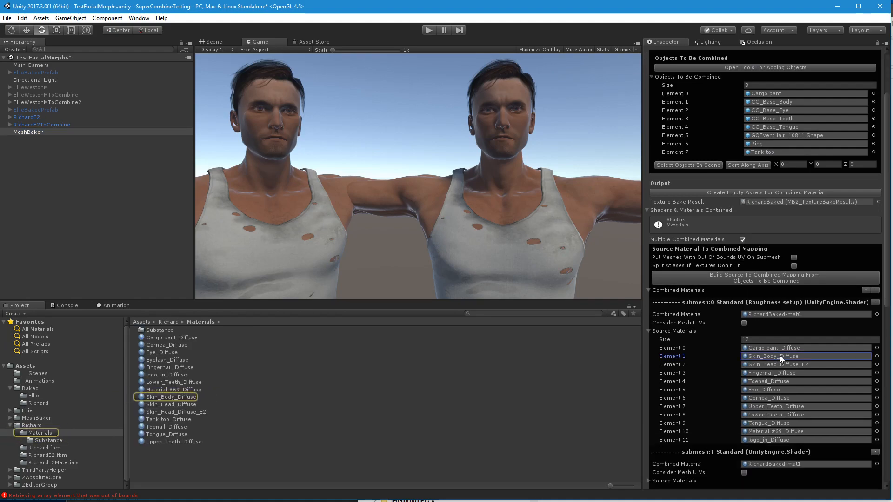
{"action": "left_click", "coordinate": [755, 364]}
{"action": "left_click", "coordinate": [762, 372]}
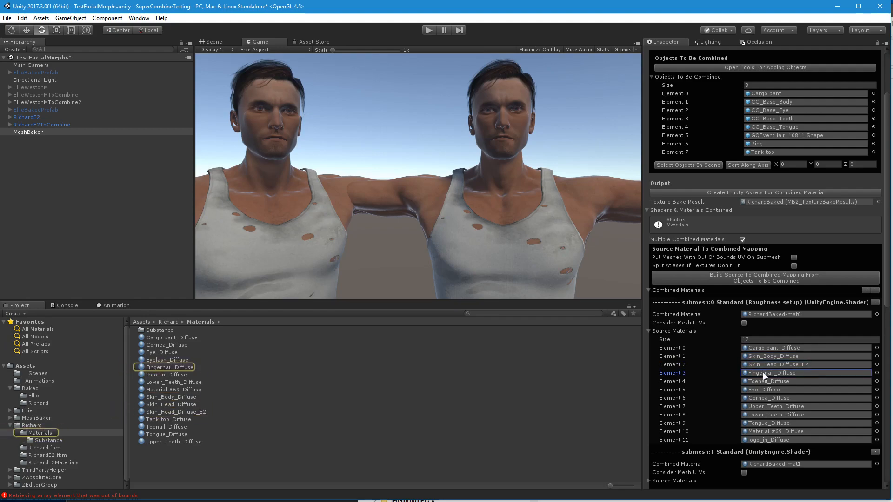
Trace the Fingernail_Diffuse material's maps, check the import size of Fingernail_Normal and return to the MeshBaker settings.
{"action": "left_click", "coordinate": [185, 367]}
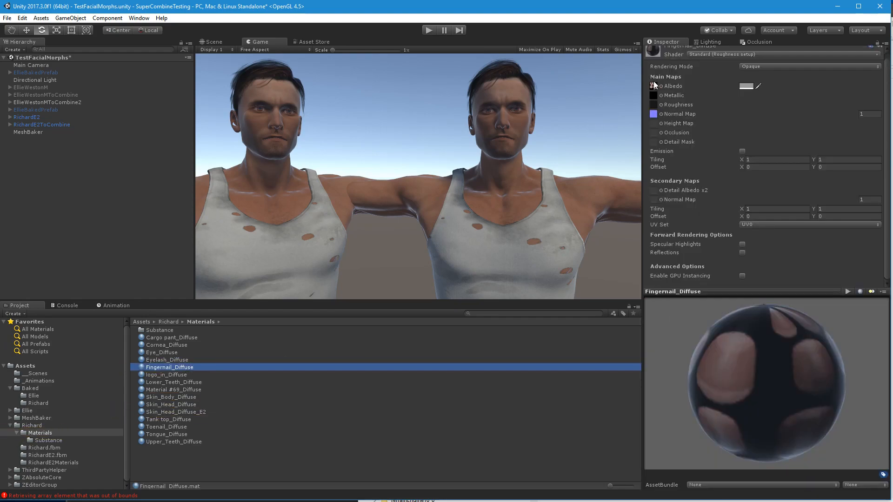
{"action": "left_click", "coordinate": [653, 85]}
{"action": "left_click", "coordinate": [654, 96]}
{"action": "left_click", "coordinate": [654, 116]}
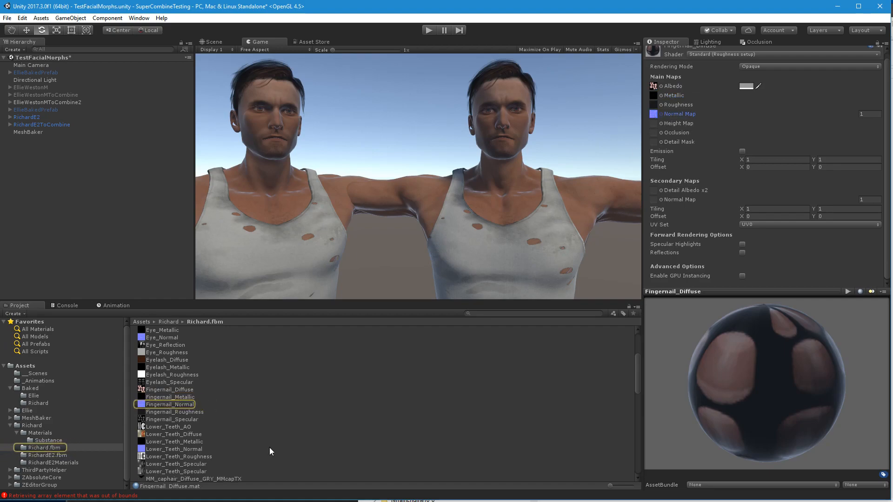
{"action": "left_click", "coordinate": [183, 405]}
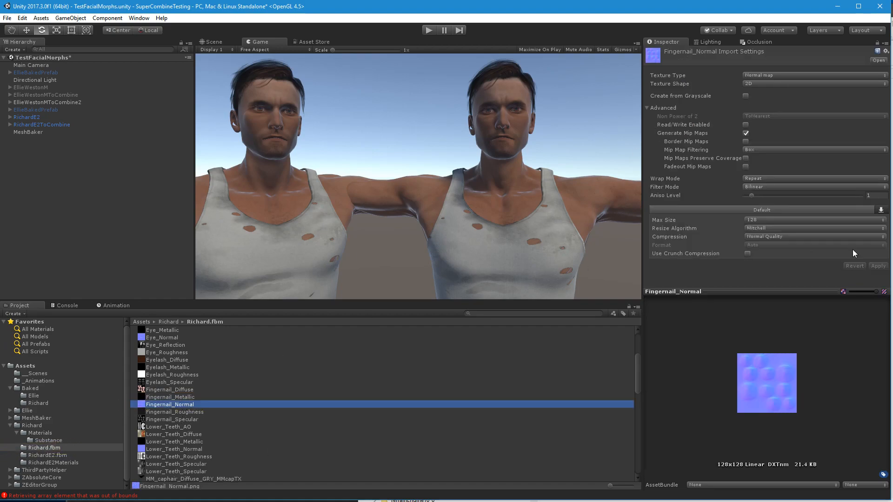
{"action": "left_click", "coordinate": [50, 132]}
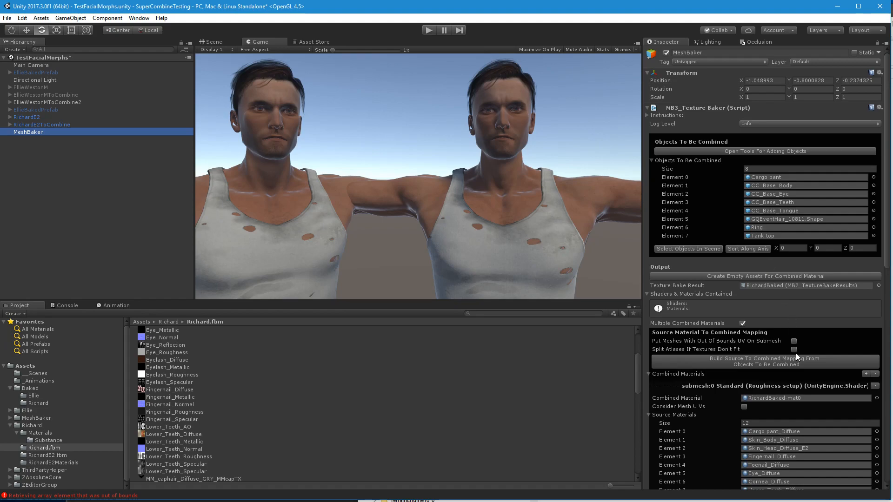
Clear the existing combined materials and rebuild the source-to-combined mapping with Split Atlases If Textures Don't Fit enabled.
{"action": "left_click", "coordinate": [794, 350]}
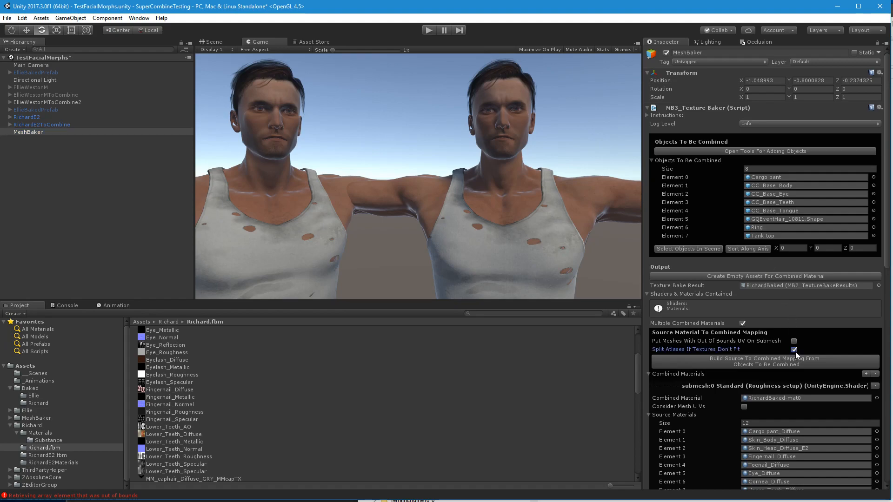
{"action": "left_click", "coordinate": [877, 374]}
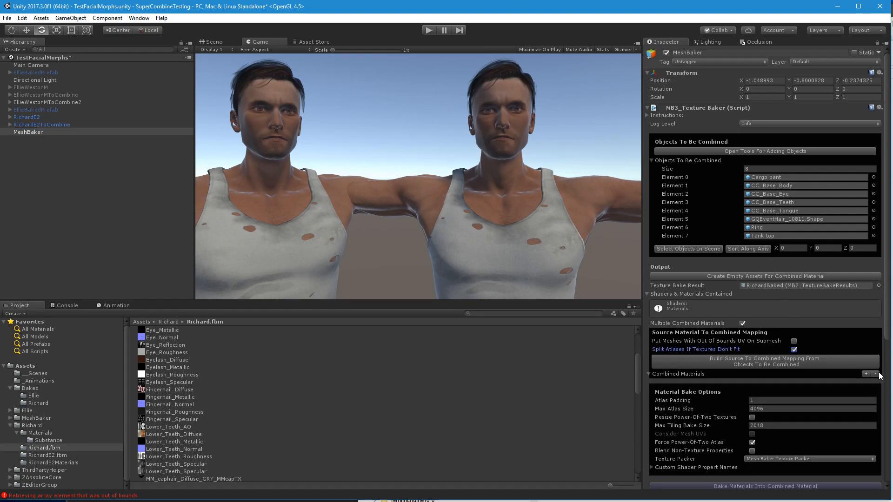
{"action": "left_click", "coordinate": [807, 363]}
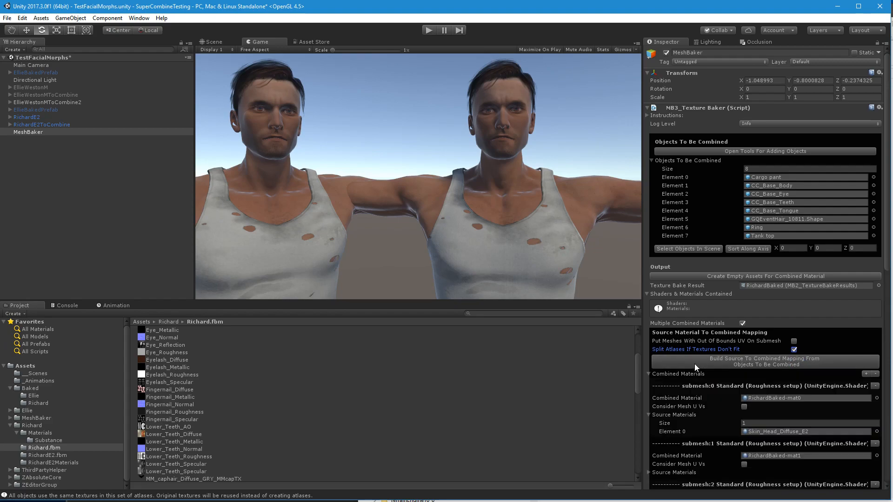
Examine the source materials assigned to submeshes 1 and 2 and the atlas and tiling size limits in the material bake options.
{"action": "scroll", "coordinate": [696, 365], "scroll_direction": "down", "scroll_amount": 5}
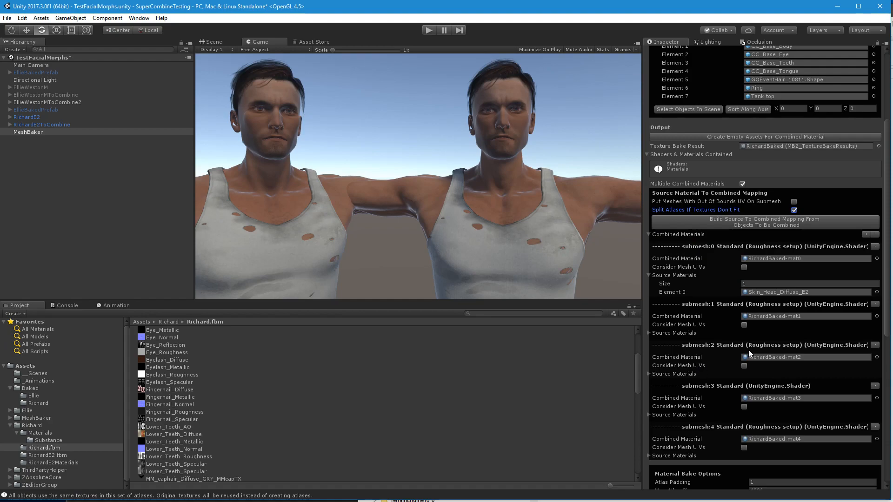
{"action": "scroll", "coordinate": [748, 350], "scroll_direction": "down", "scroll_amount": 2}
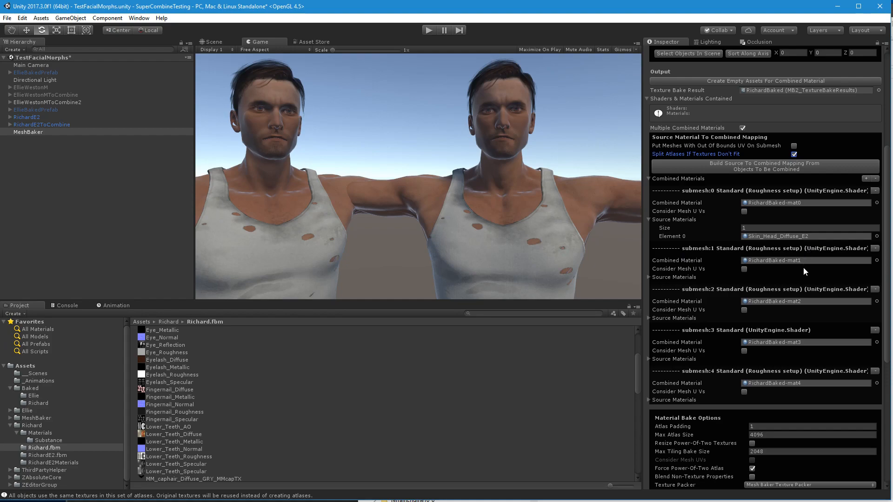
{"action": "left_click", "coordinate": [648, 277]}
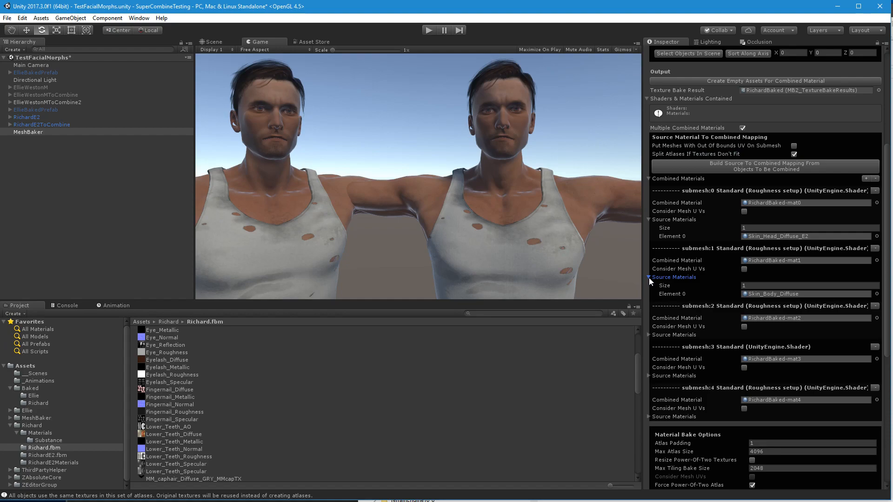
{"action": "left_click", "coordinate": [649, 334]}
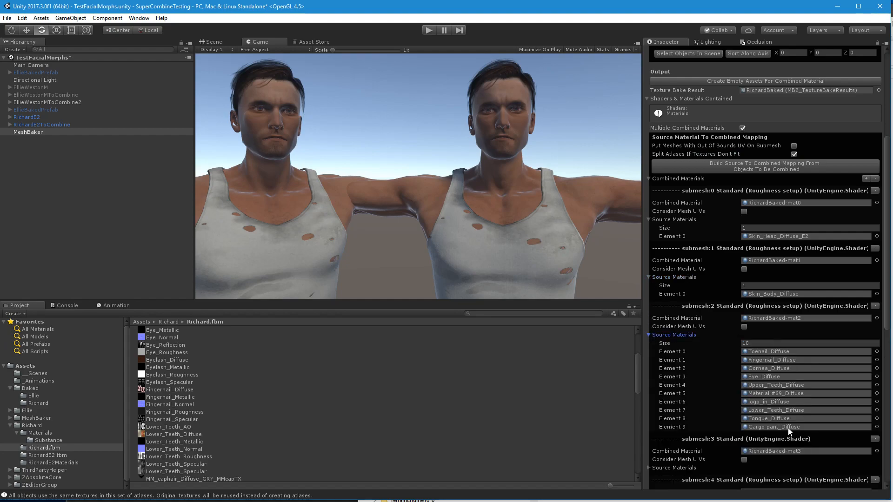
{"action": "scroll", "coordinate": [688, 386], "scroll_direction": "down", "scroll_amount": 3}
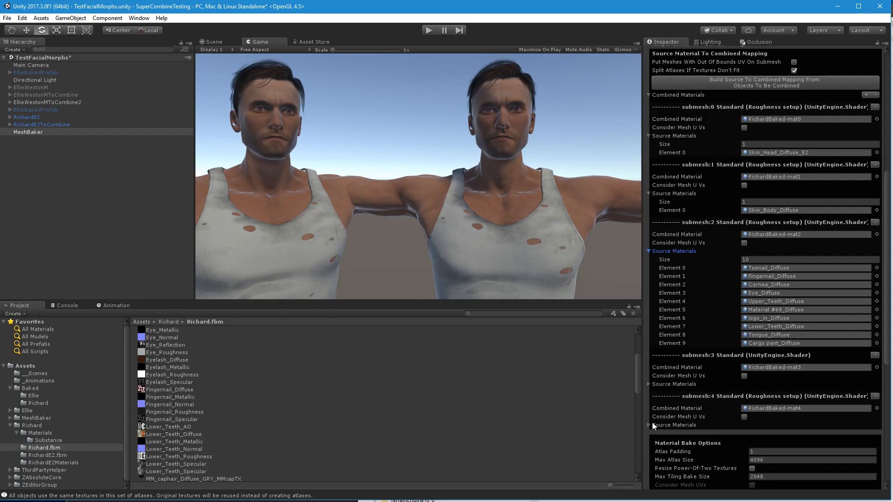
{"action": "scroll", "coordinate": [656, 421], "scroll_direction": "up", "scroll_amount": 5}
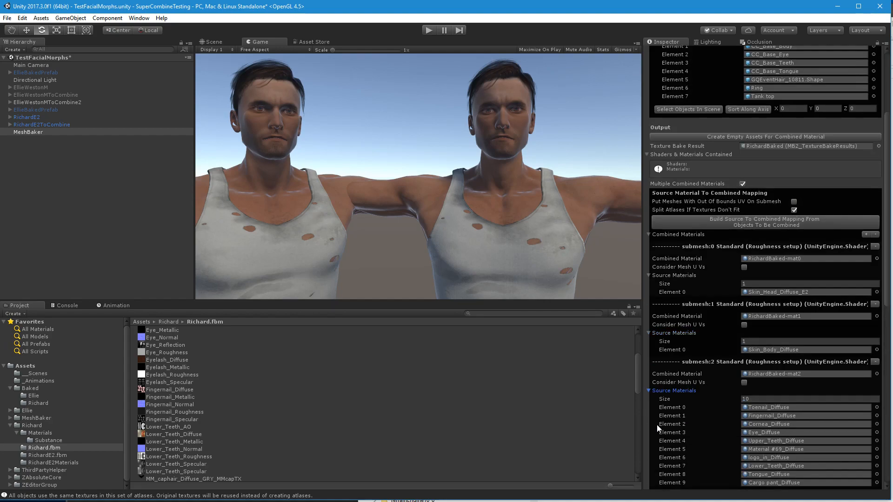
{"action": "scroll", "coordinate": [657, 426], "scroll_direction": "down", "scroll_amount": 8}
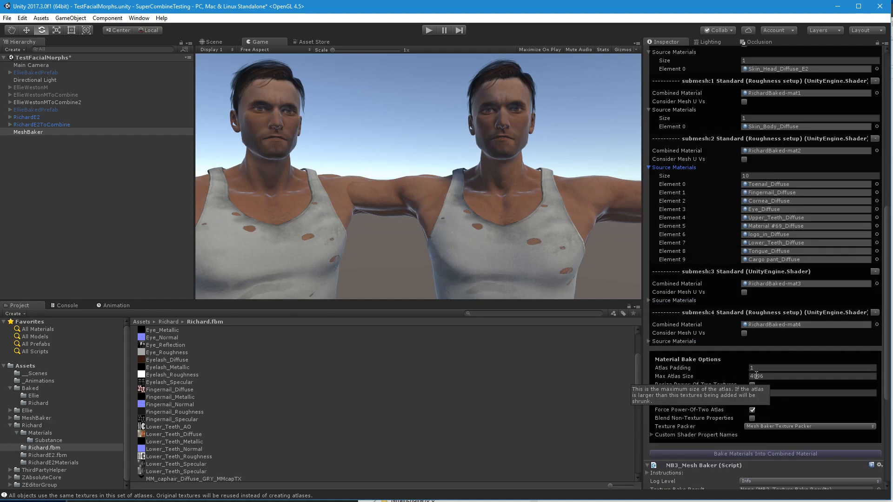
{"action": "right_click", "coordinate": [764, 396]}
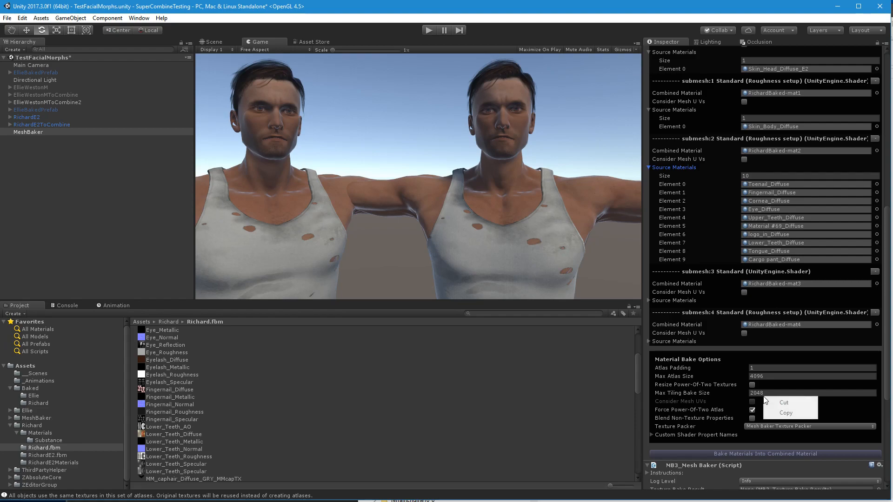
{"action": "left_click", "coordinate": [657, 376]}
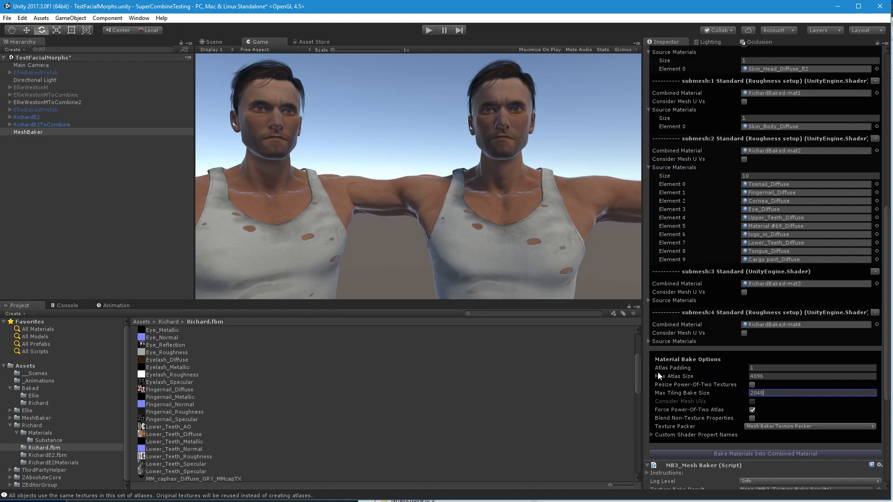
Disable Split Atlases If Textures Don't Fit and remove all of MeshBaker's combined materials.
{"action": "scroll", "coordinate": [682, 359], "scroll_direction": "up", "scroll_amount": 8}
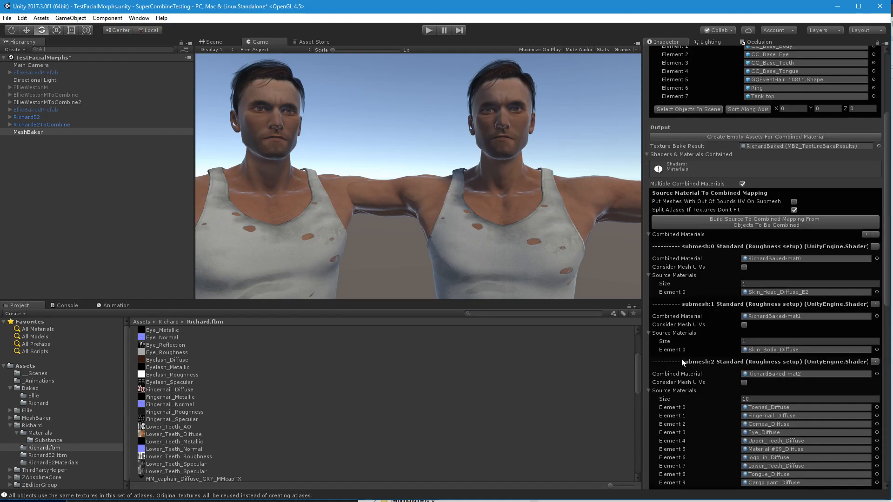
{"action": "left_click", "coordinate": [794, 210]}
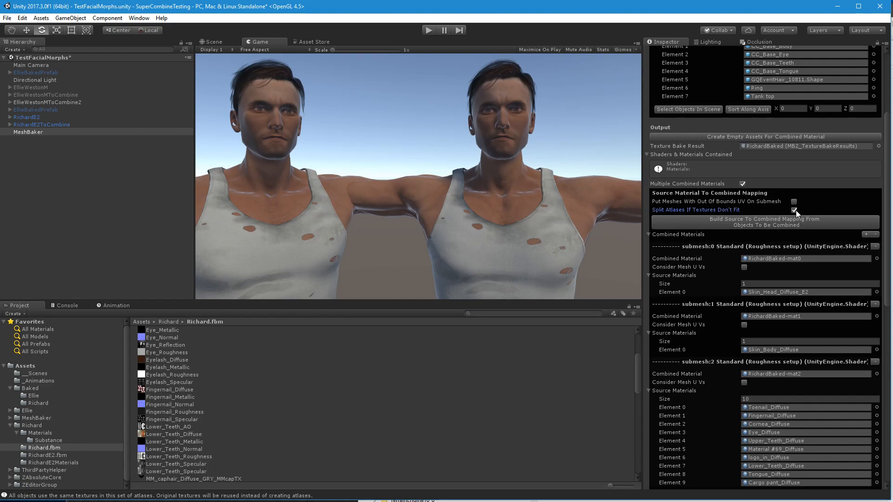
{"action": "left_click", "coordinate": [875, 235]}
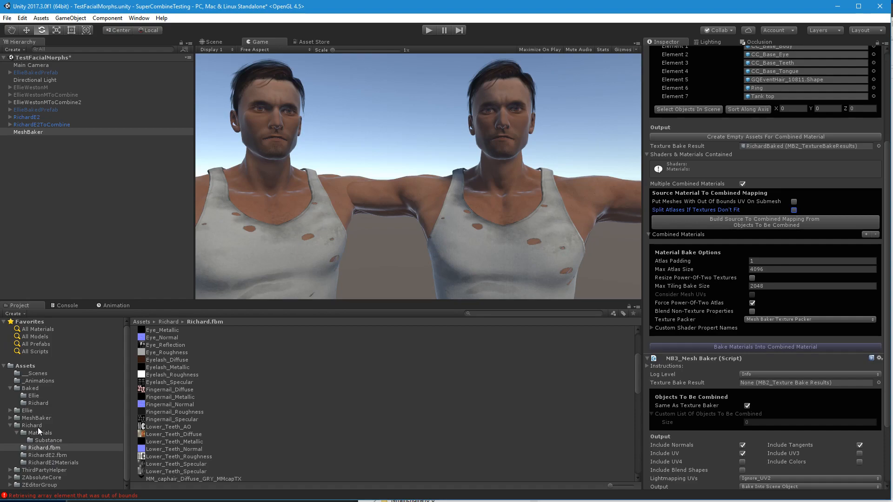
Delete the materials RichardBaked-mat0 through RichardBaked-mat4 from Assets/Baked/Richard.
{"action": "left_click", "coordinate": [40, 403]}
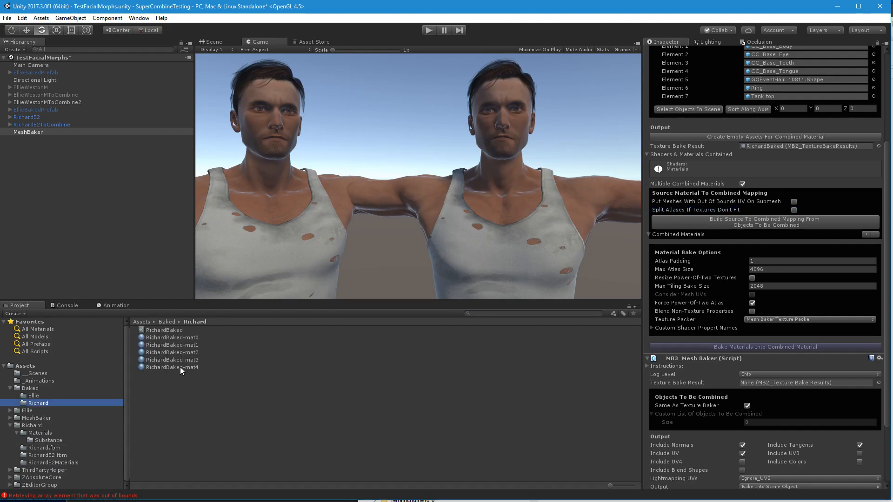
{"action": "left_click", "coordinate": [182, 337]}
{"action": "left_click", "coordinate": [191, 360], "text": "shift"}
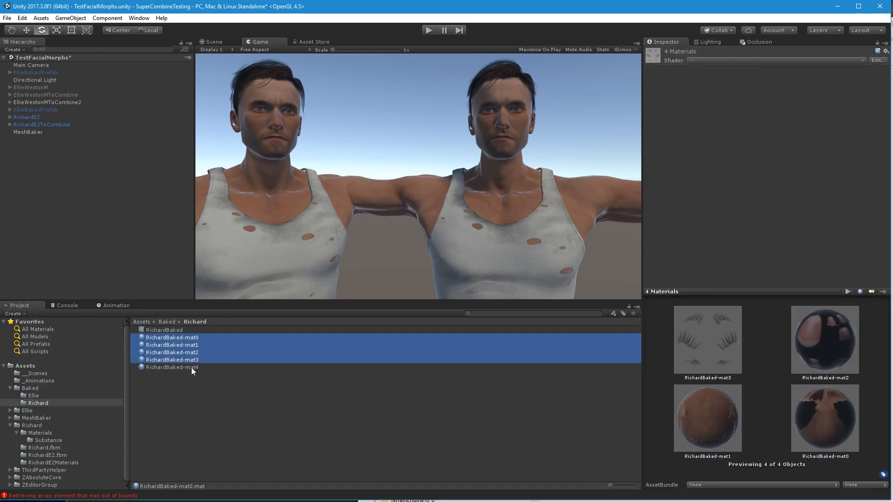
{"action": "left_click", "coordinate": [192, 367], "text": "shift"}
{"action": "key", "text": "Delete"}
{"action": "left_click", "coordinate": [472, 278]}
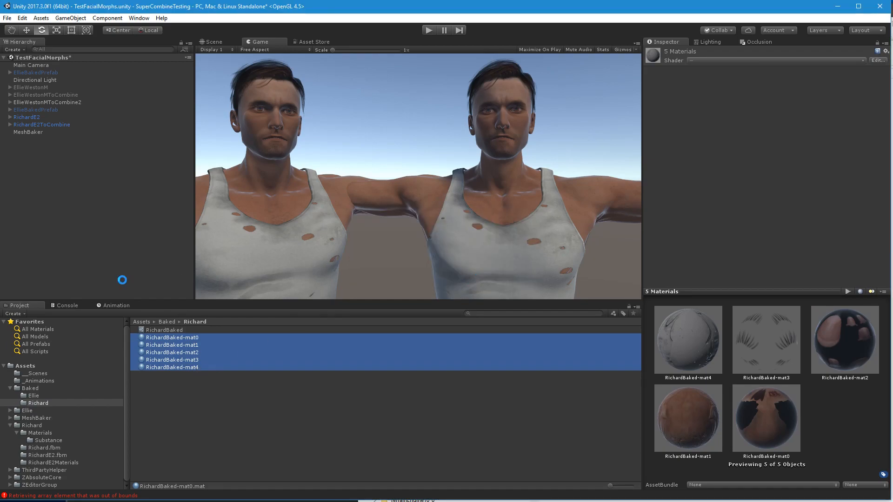
Set MeshBaker's Max Tiling Bake Size to 2040 and enable Blend Non-Texture Properties.
{"action": "left_click", "coordinate": [42, 134]}
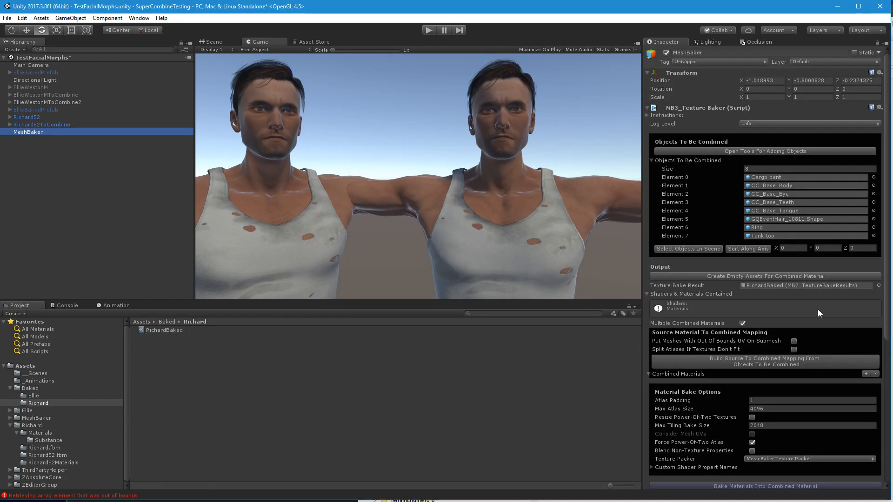
{"action": "left_click", "coordinate": [763, 426]}
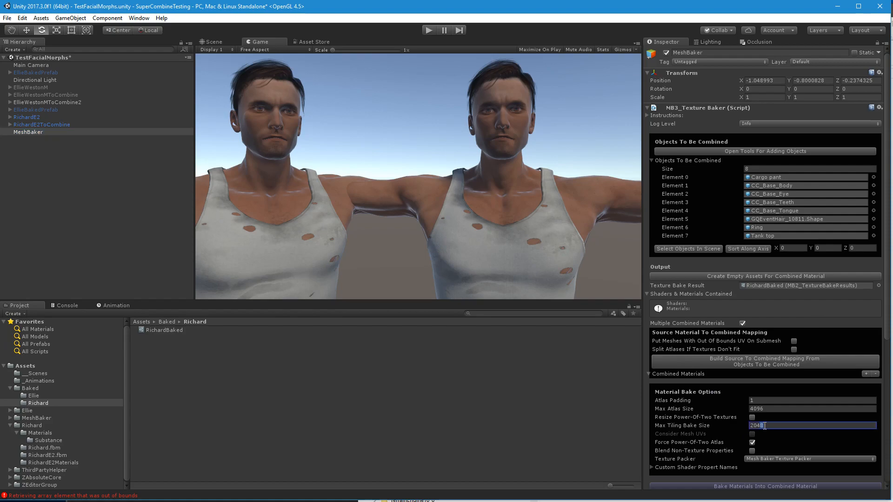
{"action": "key", "text": "BackSpace"}
{"action": "type", "text": "0"}
{"action": "left_click", "coordinate": [752, 450]}
Build the source-to-combined mapping with Split Atlases If Textures Don't Fit enabled and review the source materials in its submeshes.
{"action": "left_click", "coordinate": [794, 349]}
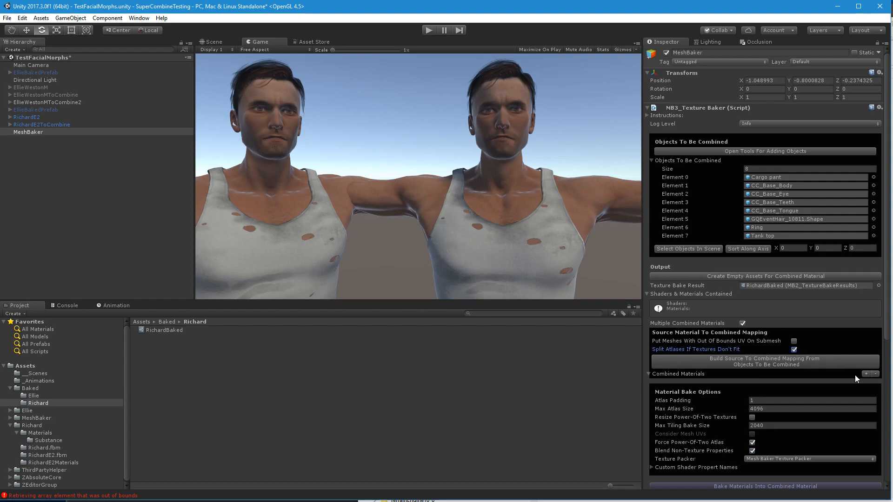
{"action": "left_click", "coordinate": [807, 364]}
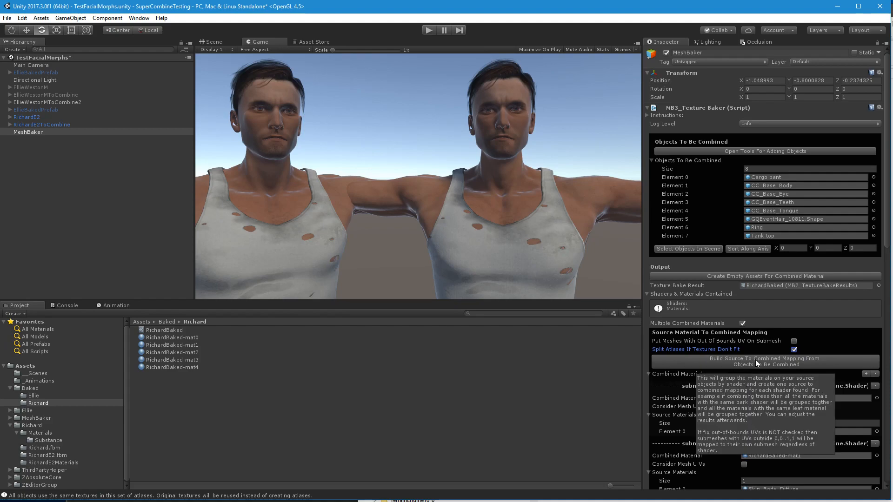
{"action": "scroll", "coordinate": [712, 409], "scroll_direction": "down", "scroll_amount": 2}
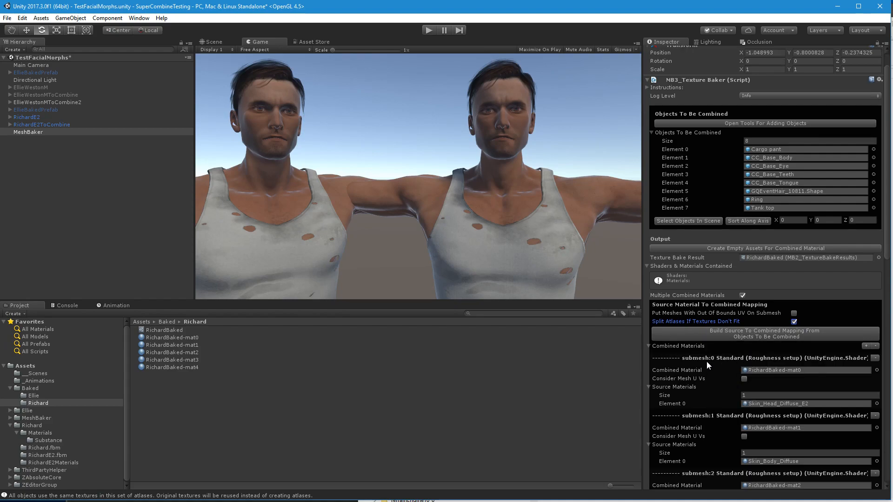
{"action": "scroll", "coordinate": [716, 372], "scroll_direction": "down", "scroll_amount": 10}
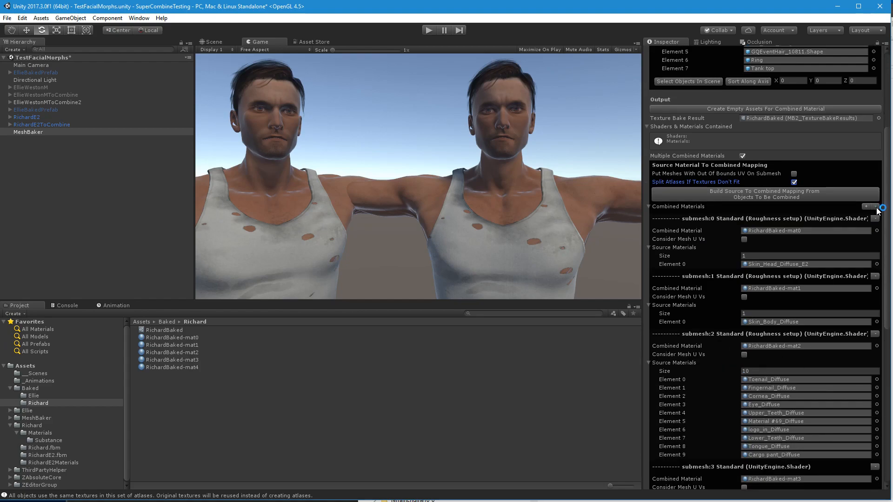
Clear the combined materials with atlas splitting turned off, and delete RichardBaked-mat1 through RichardBaked-mat4 from Assets/Baked/Richard.
{"action": "left_click", "coordinate": [875, 207]}
{"action": "left_click", "coordinate": [875, 206]}
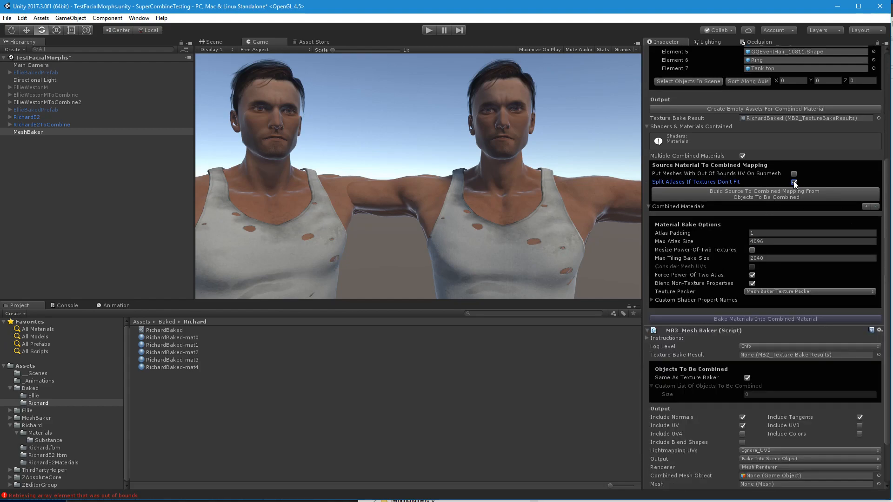
{"action": "left_click", "coordinate": [188, 367]}
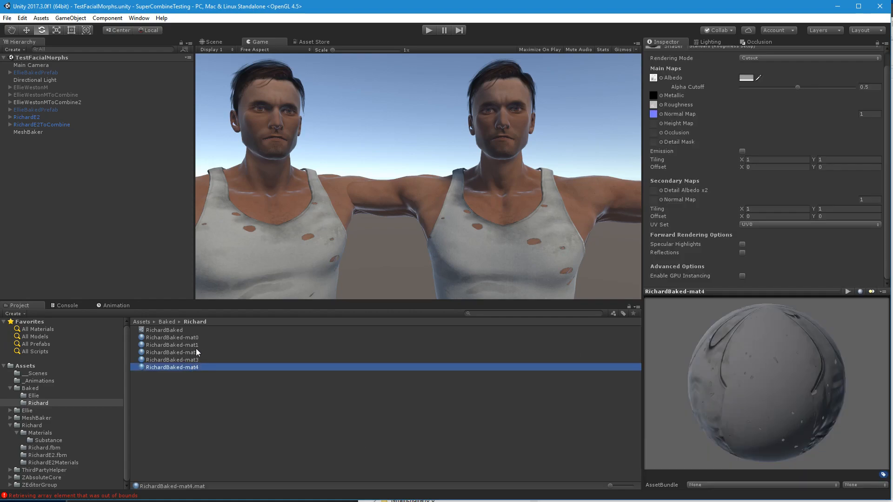
{"action": "left_click", "coordinate": [197, 345], "text": "shift"}
{"action": "key", "text": "Delete"}
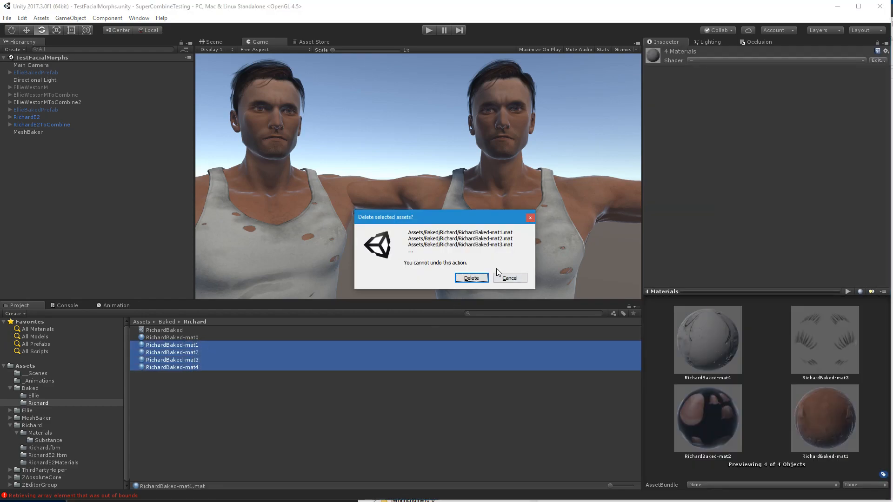
{"action": "left_click", "coordinate": [482, 278]}
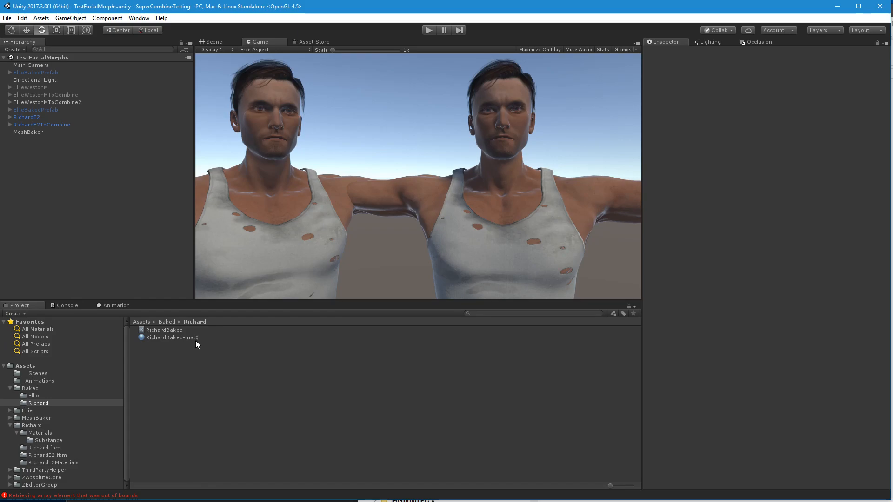
{"action": "left_click", "coordinate": [199, 338]}
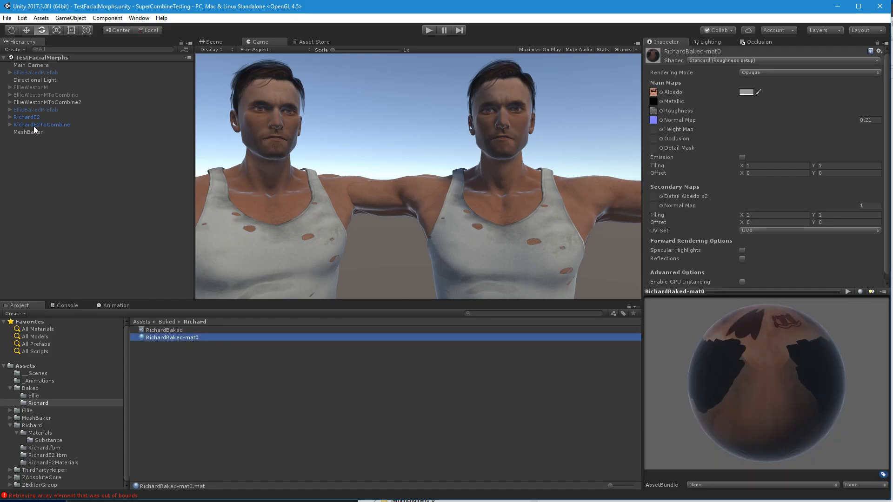
Set MeshBaker's Max Tiling Bake Size to 2048 and save the scene.
{"action": "left_click", "coordinate": [44, 131]}
{"action": "scroll", "coordinate": [721, 207], "scroll_direction": "down", "scroll_amount": 3}
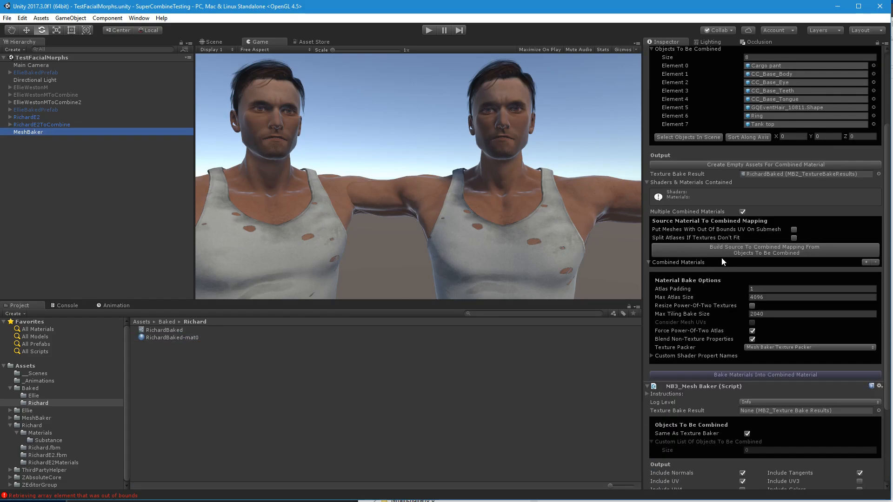
{"action": "left_click", "coordinate": [762, 314]}
{"action": "type", "text": "2048"}
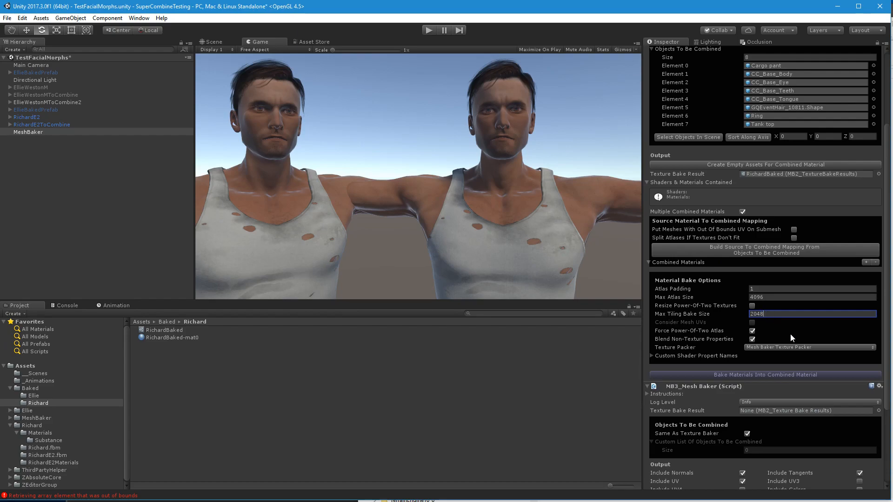
{"action": "key", "text": "ctrl+s"}
Rebuild the source-to-combined mapping with atlas splitting off and bake the materials into the combined material.
{"action": "left_click", "coordinate": [750, 375]}
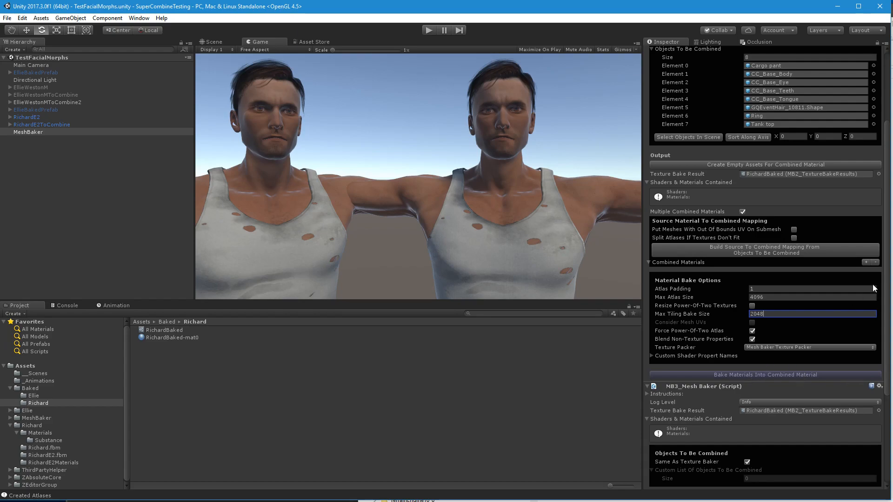
{"action": "left_click", "coordinate": [799, 247]}
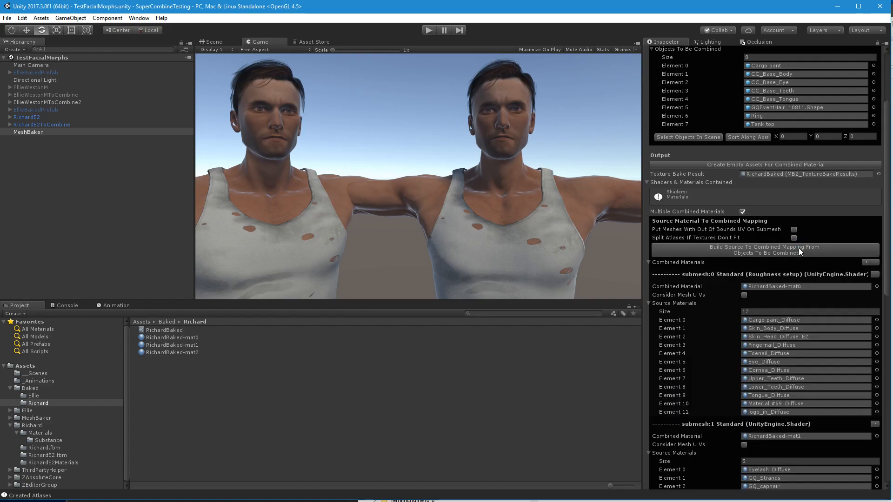
{"action": "scroll", "coordinate": [767, 400], "scroll_direction": "down", "scroll_amount": 10}
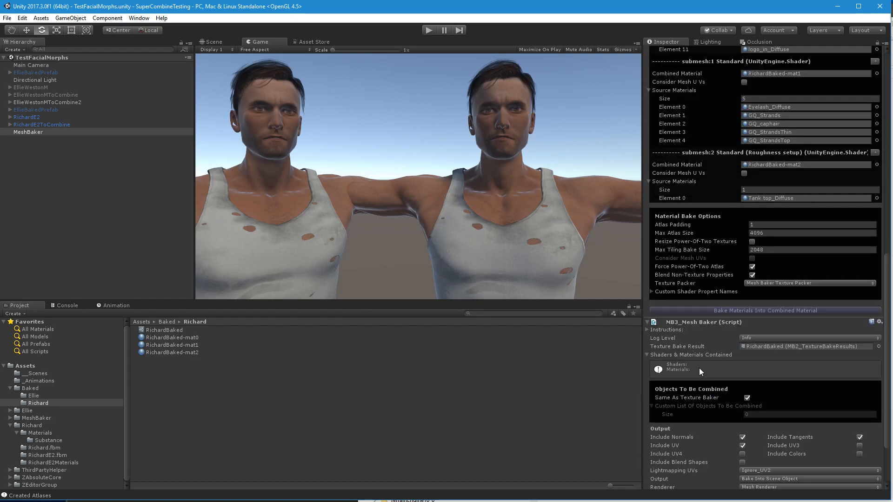
{"action": "left_click", "coordinate": [752, 310]}
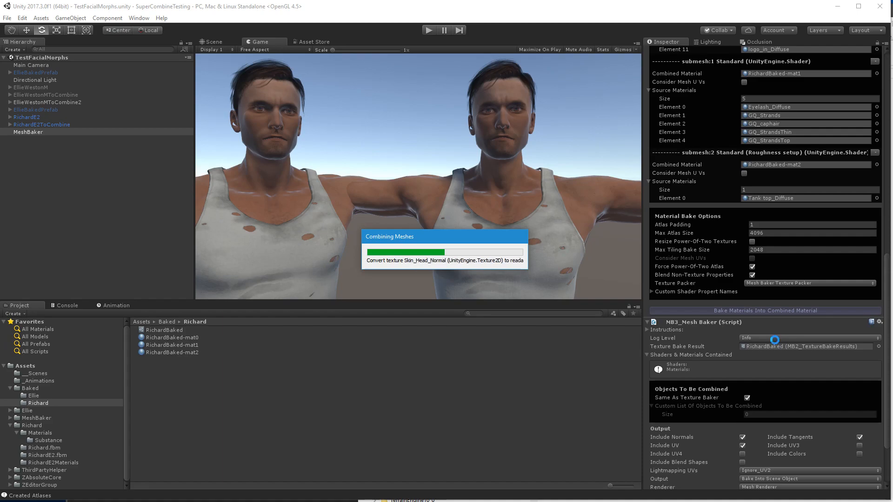
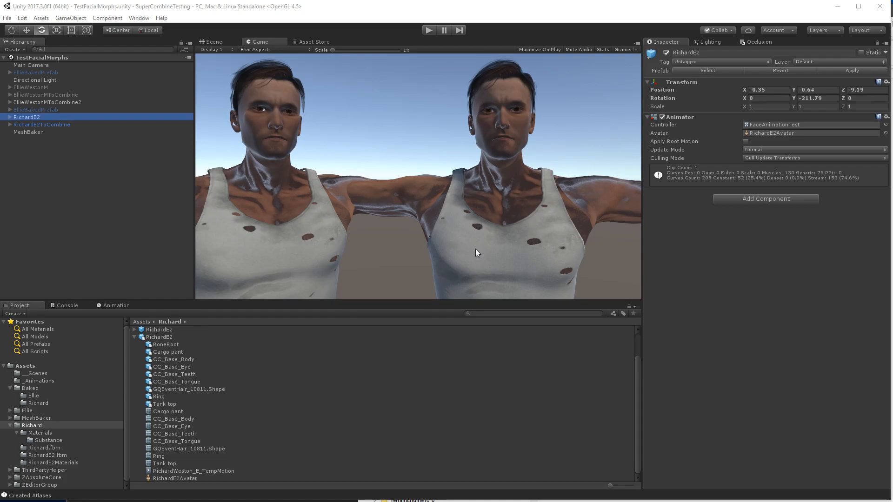
Delete the contents asset from the Assets/Richard folder.
{"action": "left_click", "coordinate": [488, 325]}
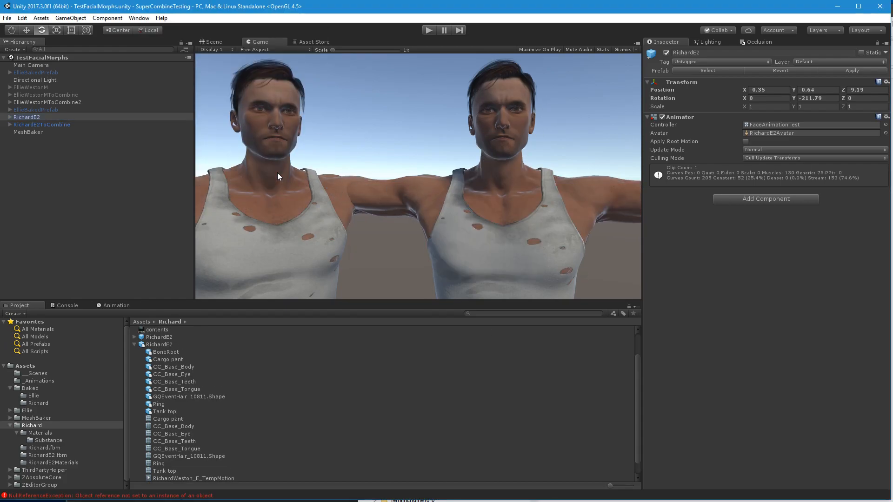
{"action": "left_click", "coordinate": [11, 117]}
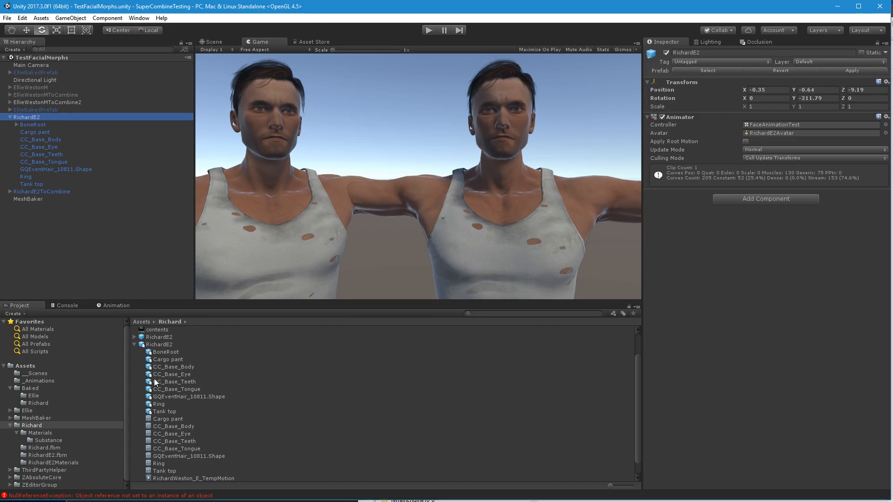
{"action": "left_click", "coordinate": [135, 345]}
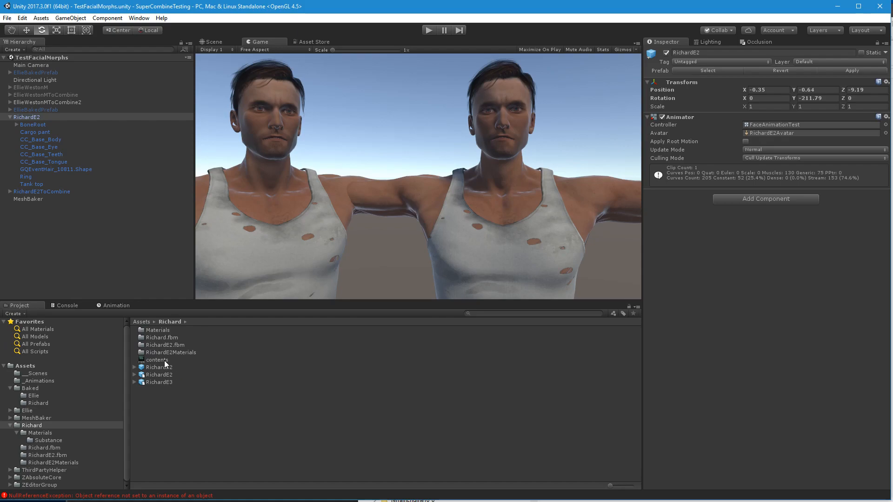
{"action": "left_click", "coordinate": [164, 361]}
{"action": "key", "text": "Delete"}
{"action": "left_click", "coordinate": [461, 275]}
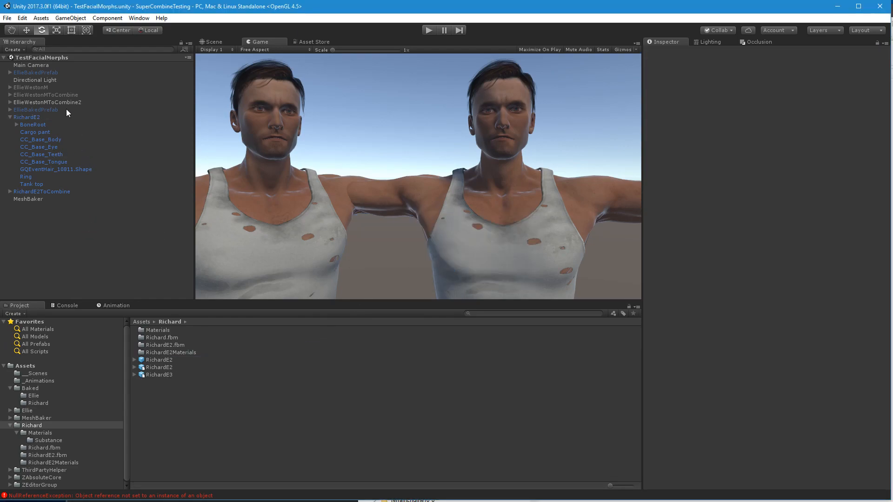
Assign RichardE3's CC_Base_Body mesh to the skinned mesh renderer of CC_Base_Body under RichardE2.
{"action": "left_click", "coordinate": [33, 117]}
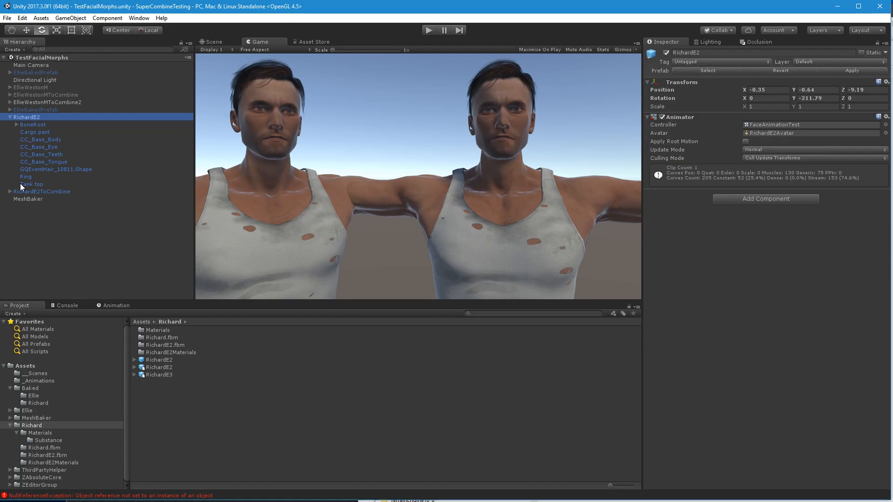
{"action": "left_click", "coordinate": [52, 140]}
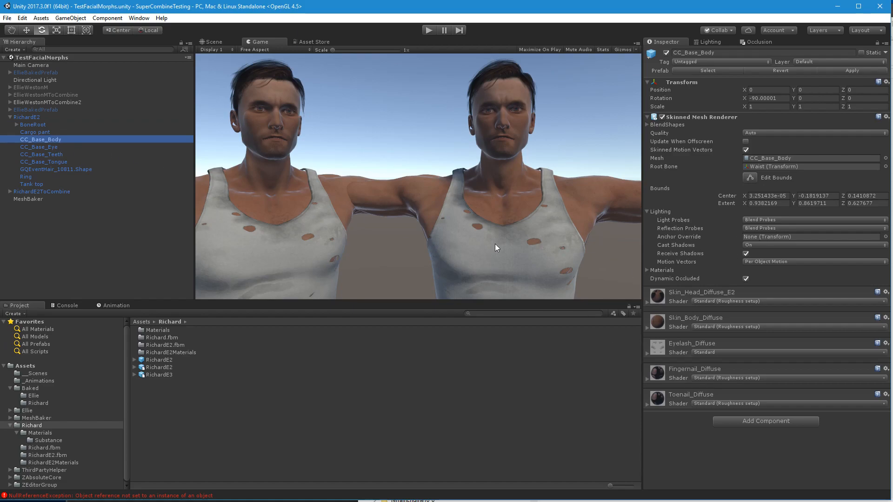
{"action": "left_click", "coordinate": [136, 375]}
{"action": "scroll", "coordinate": [262, 402], "scroll_direction": "down", "scroll_amount": 8}
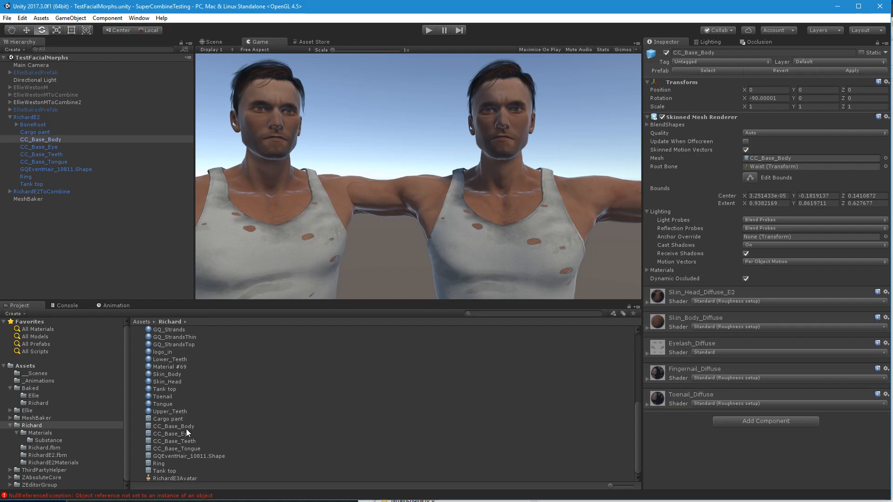
{"action": "left_click_drag", "start_coordinate": [187, 426], "coordinate": [760, 157]}
Assign RichardE3's CC_Base_Body mesh to CC_Base_Body under RichardE2ToCombine and save the scene.
{"action": "left_click", "coordinate": [10, 191]}
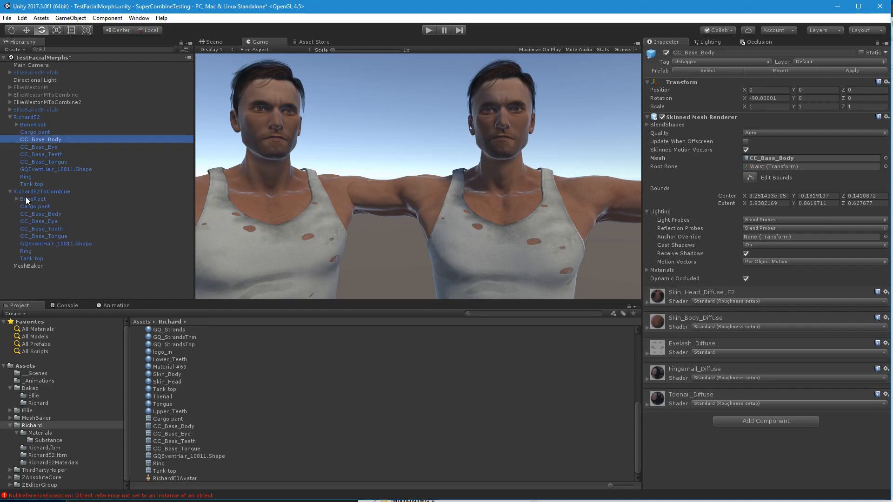
{"action": "left_click", "coordinate": [53, 214]}
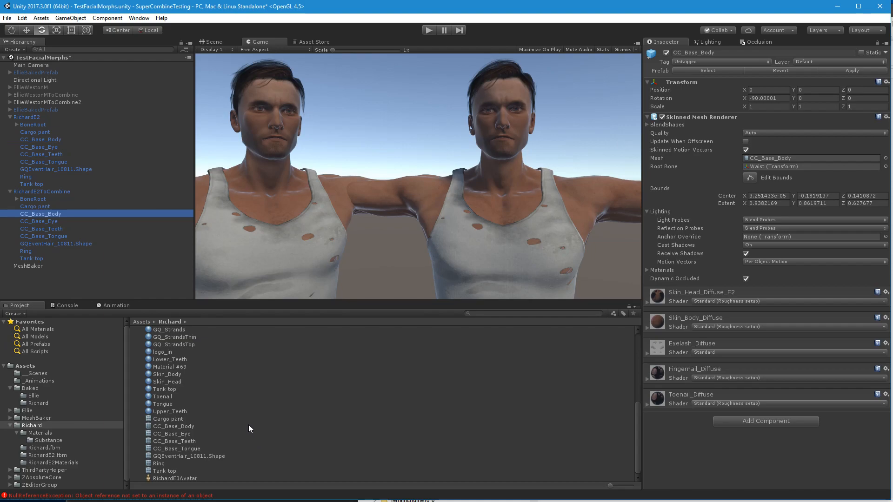
{"action": "left_click_drag", "start_coordinate": [189, 430], "coordinate": [767, 160]}
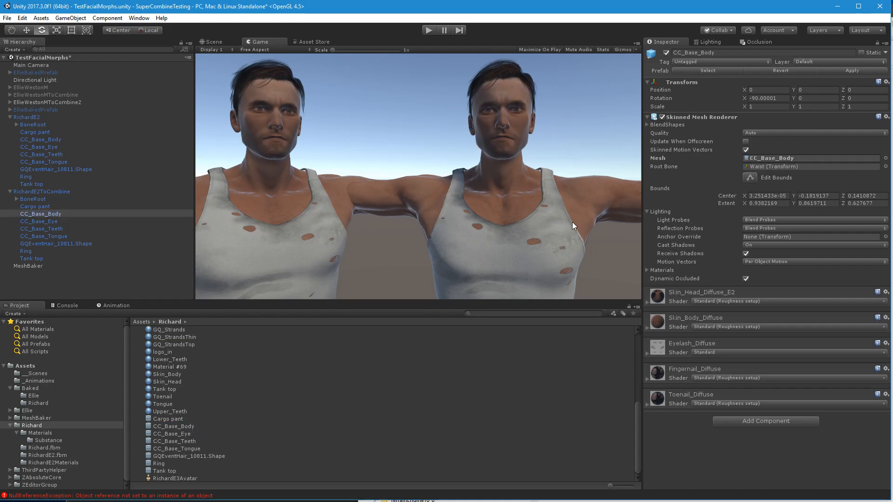
{"action": "key", "text": "ctrl+s"}
{"action": "left_click", "coordinate": [10, 191]}
{"action": "left_click", "coordinate": [9, 117]}
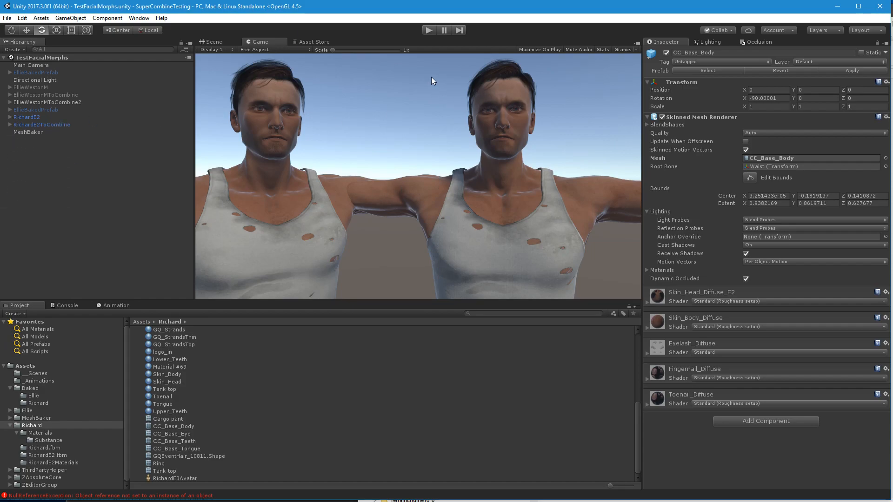
Run the scene to check the facial animation on both Richard characters, and stop it again.
{"action": "left_click", "coordinate": [428, 30]}
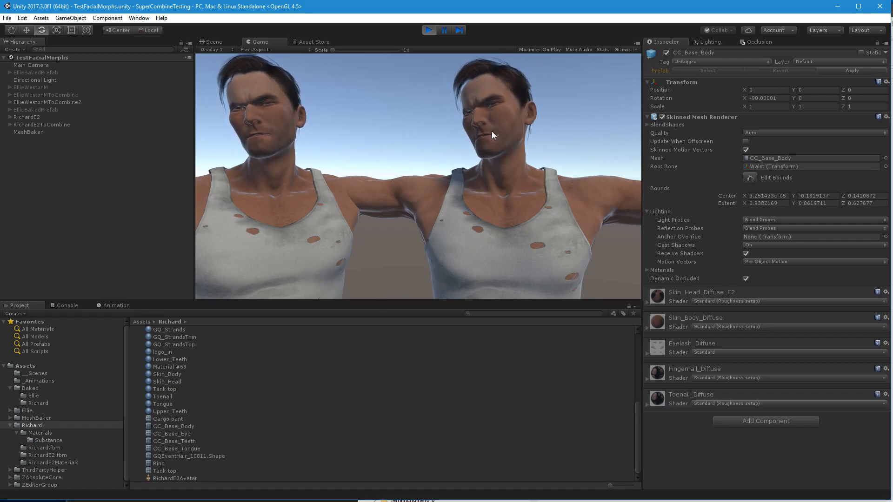
{"action": "left_click", "coordinate": [428, 31]}
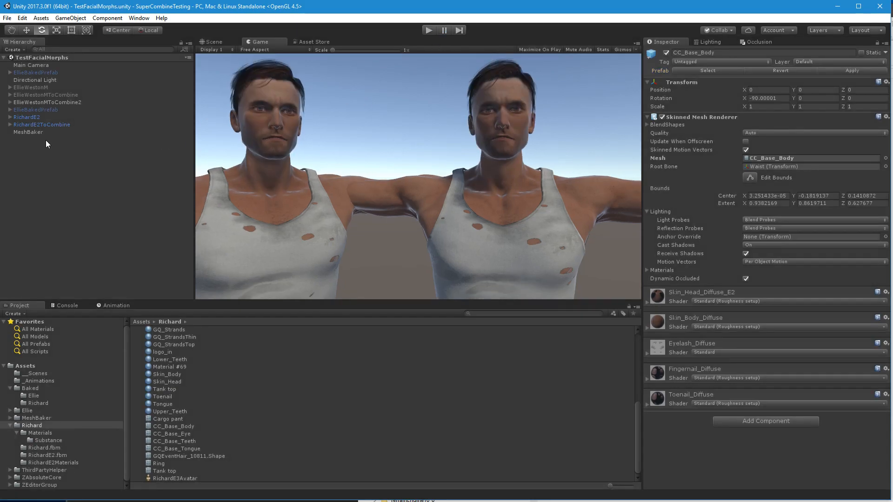
{"action": "left_click", "coordinate": [9, 124]}
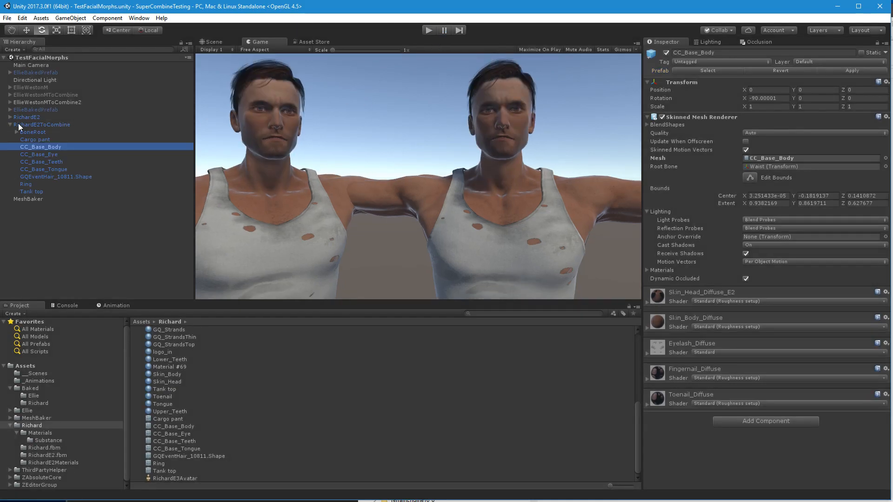
{"action": "left_click", "coordinate": [19, 124]}
{"action": "left_click", "coordinate": [10, 124]}
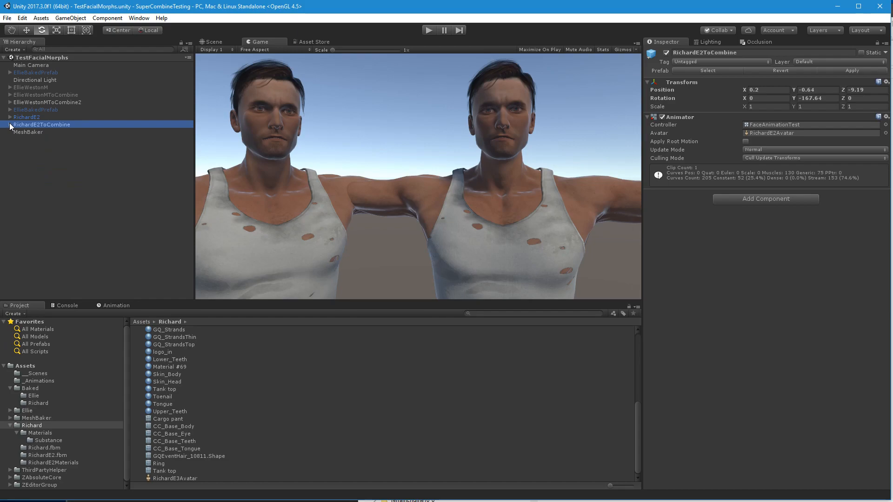
Review MeshBaker's source material mapping and inspect the baked atlases and materials in Assets/Baked/Richard.
{"action": "left_click", "coordinate": [29, 134]}
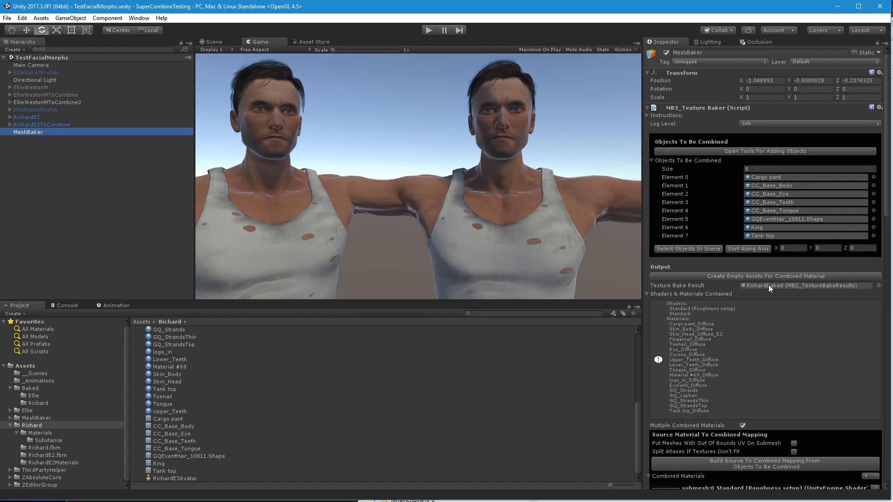
{"action": "scroll", "coordinate": [732, 277], "scroll_direction": "down", "scroll_amount": 10}
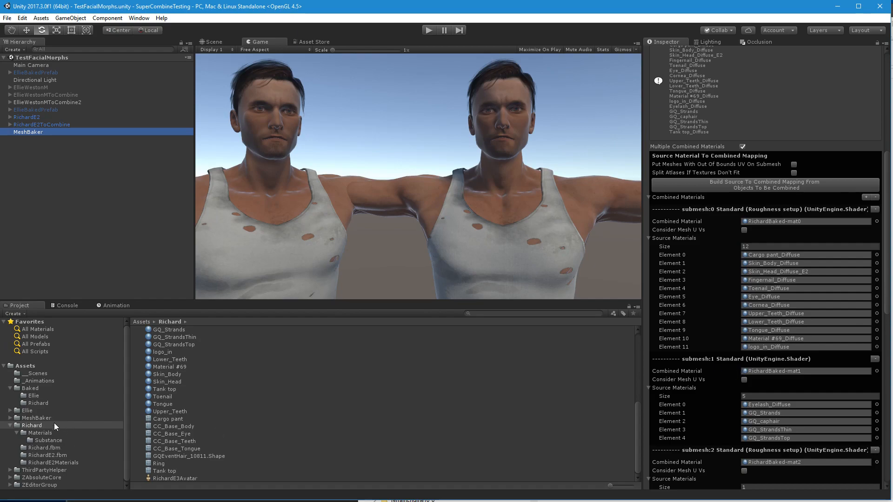
{"action": "left_click", "coordinate": [40, 402]}
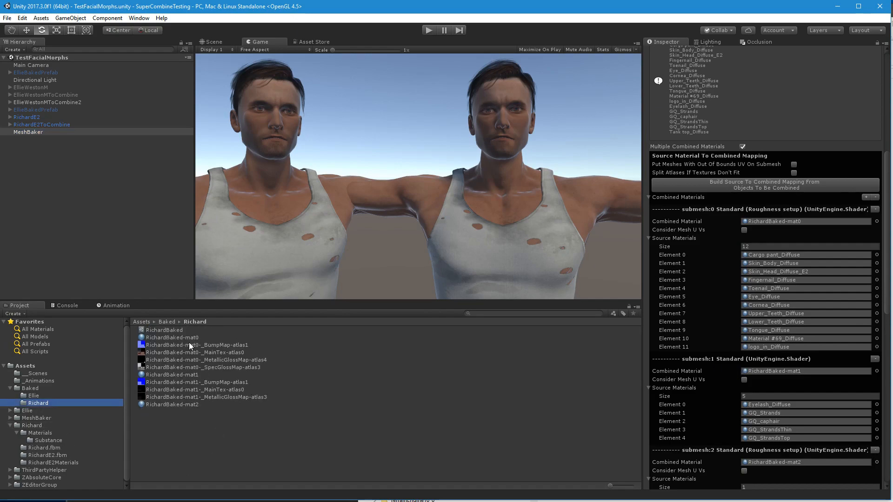
{"action": "double_click", "coordinate": [188, 345]}
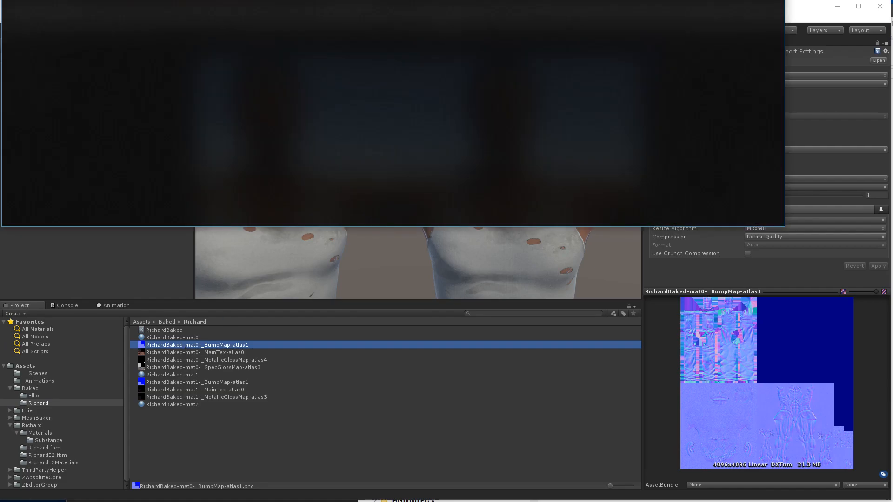
{"action": "key", "text": "alt+F4"}
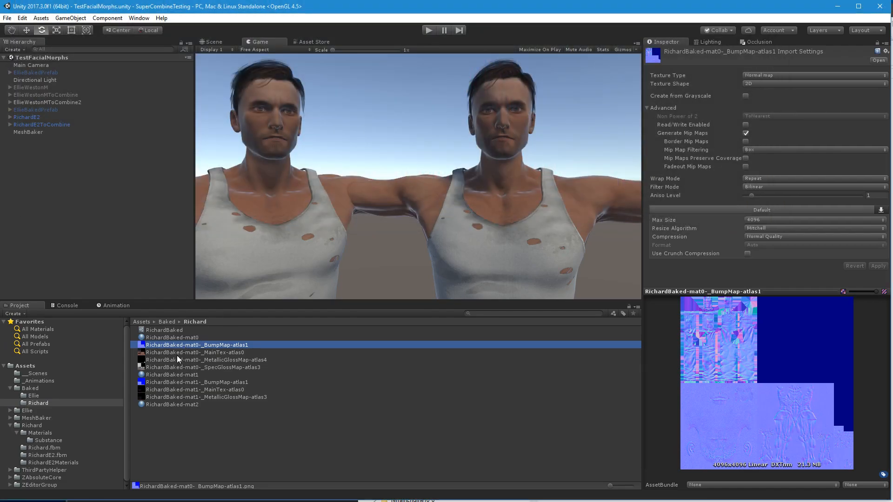
{"action": "left_click", "coordinate": [179, 353]}
{"action": "key", "text": "Up"}
{"action": "key", "text": "Down"}
{"action": "key", "text": "Down"}
{"action": "key", "text": "Down"}
{"action": "key", "text": "Down"}
{"action": "key", "text": "Down"}
{"action": "key", "text": "Down"}
{"action": "key", "text": "Down"}
{"action": "key", "text": "Down"}
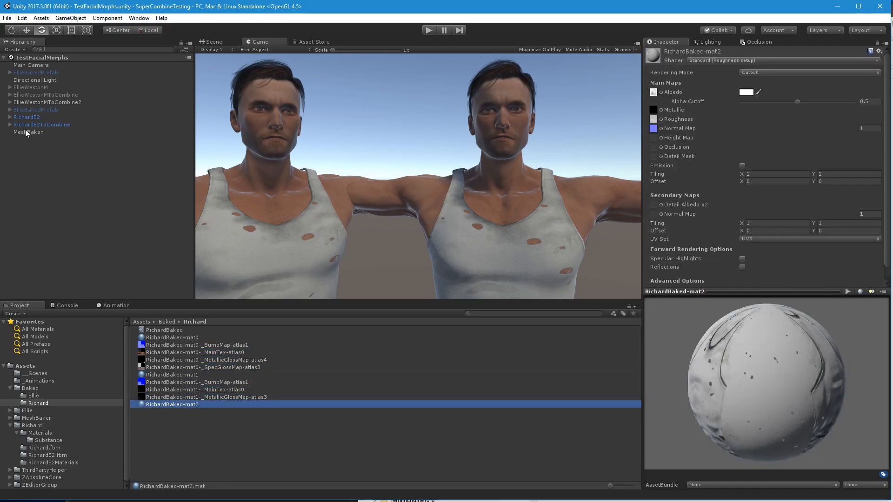
Configure MeshBaker's mesh output to include blend shapes, bake into a prefab, and use a Skinned Mesh Renderer.
{"action": "left_click", "coordinate": [26, 132]}
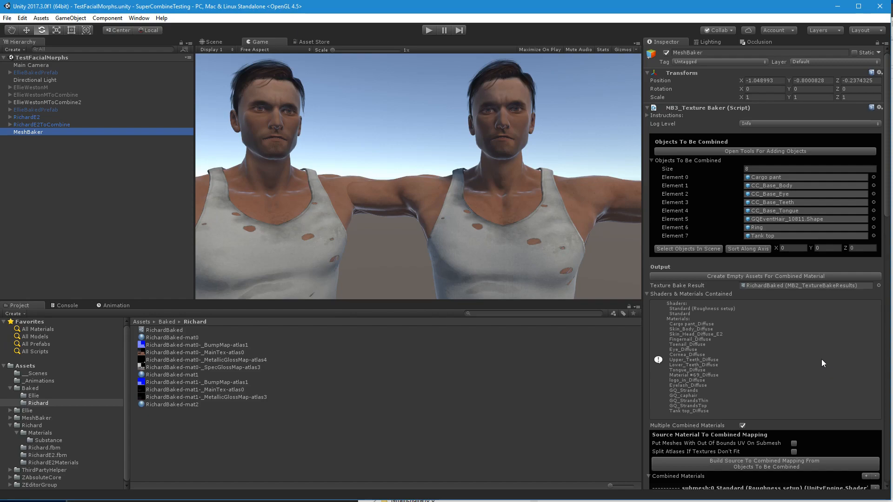
{"action": "scroll", "coordinate": [751, 294], "scroll_direction": "down", "scroll_amount": 15}
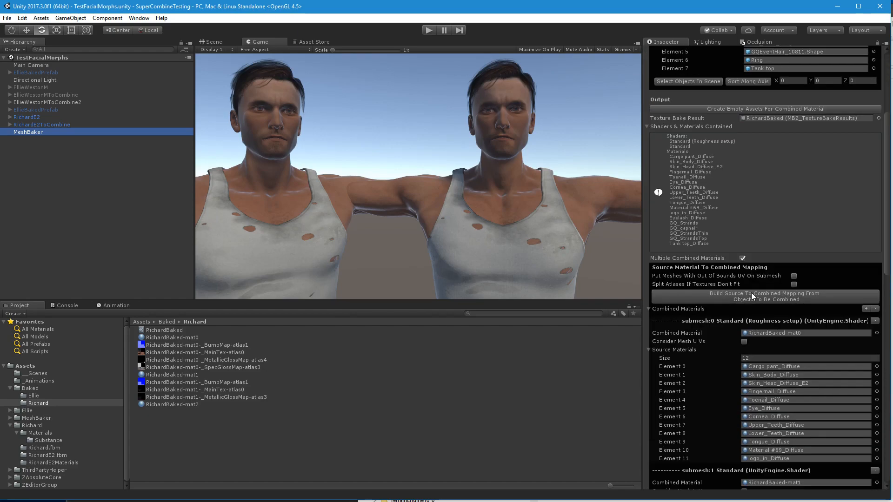
{"action": "scroll", "coordinate": [732, 313], "scroll_direction": "down", "scroll_amount": 8}
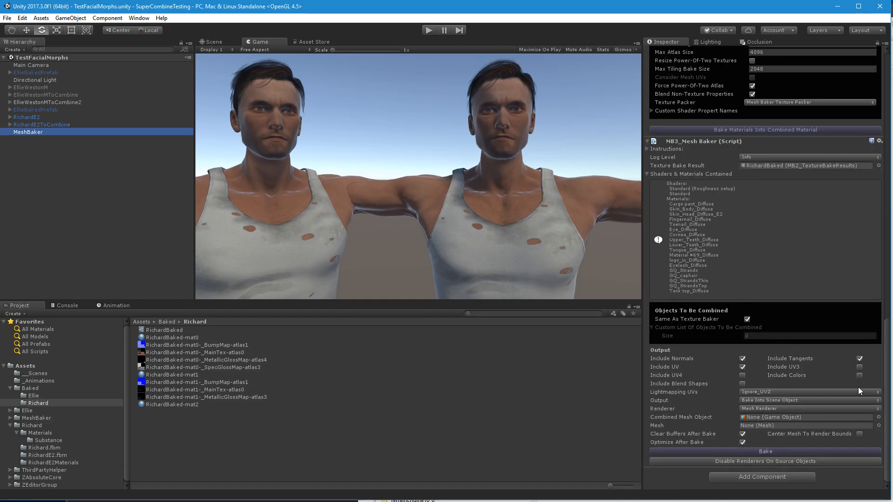
{"action": "left_click", "coordinate": [744, 383]}
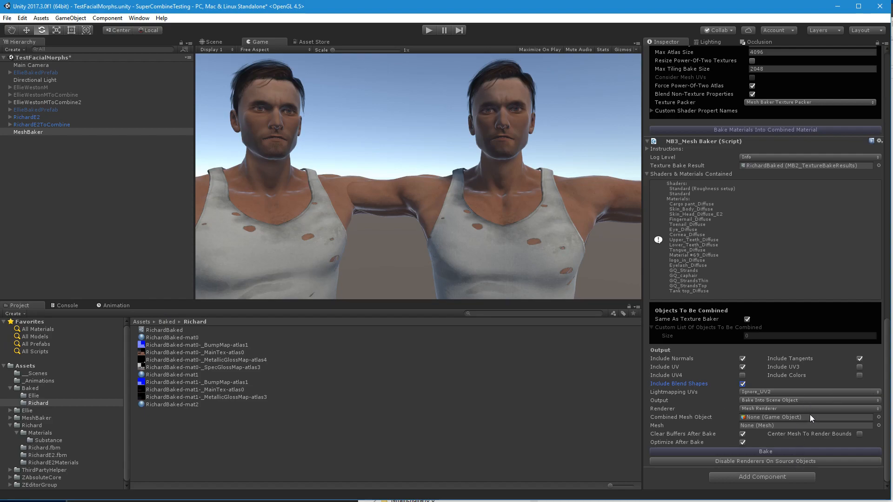
{"action": "left_click", "coordinate": [768, 400]}
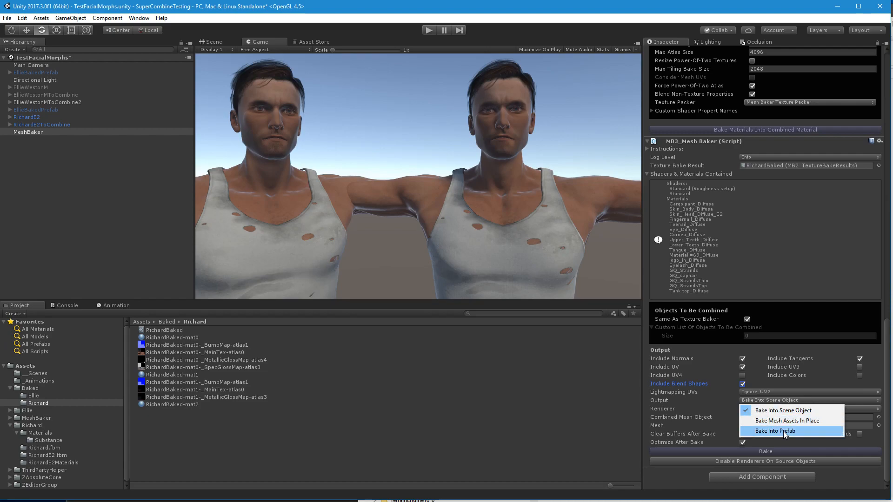
{"action": "left_click", "coordinate": [783, 431]}
{"action": "left_click", "coordinate": [752, 410]}
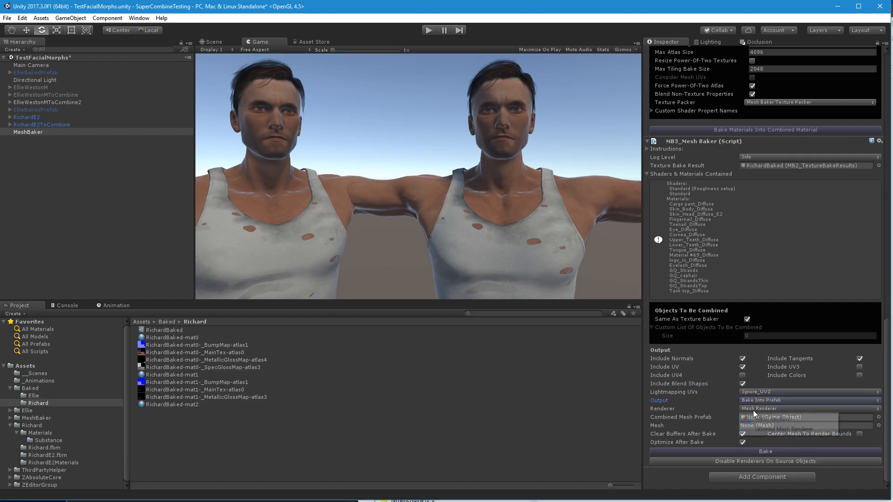
{"action": "left_click", "coordinate": [772, 425]}
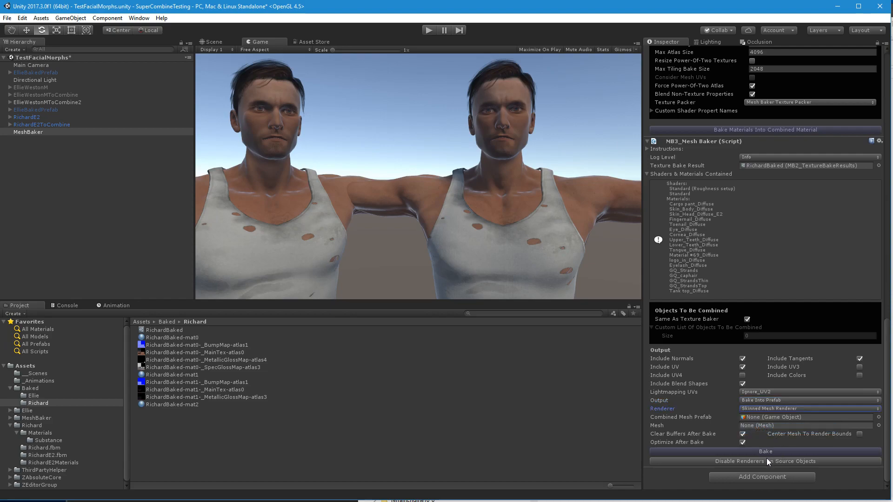
{"action": "left_click", "coordinate": [742, 443]}
{"action": "left_click", "coordinate": [860, 434]}
{"action": "left_click", "coordinate": [743, 442]}
{"action": "right_click", "coordinate": [168, 420]}
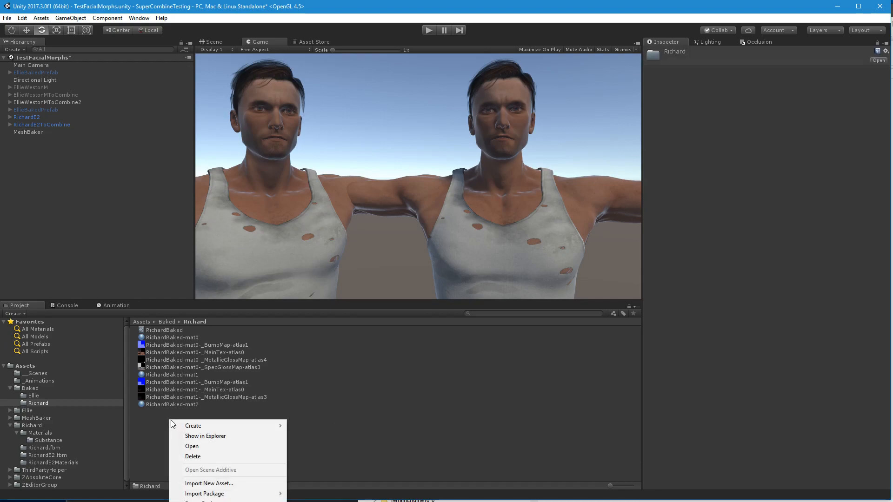
{"action": "mouse_move", "coordinate": [216, 425]}
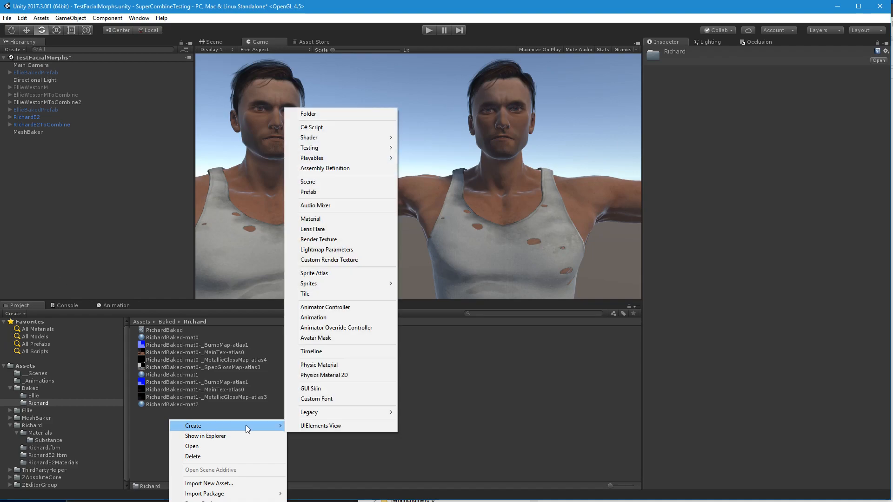
{"action": "left_click", "coordinate": [339, 192]}
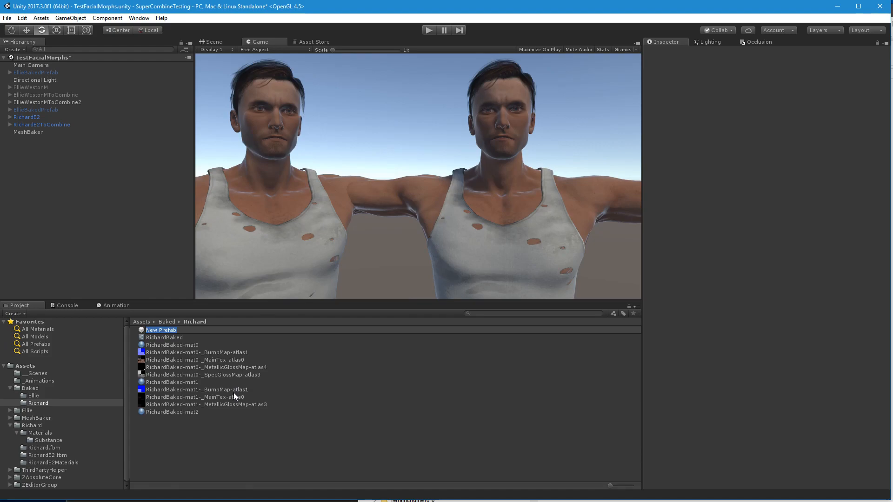
{"action": "key", "text": "Escape"}
Create an empty game object in the scene named RichardBaked.
{"action": "right_click", "coordinate": [25, 194]}
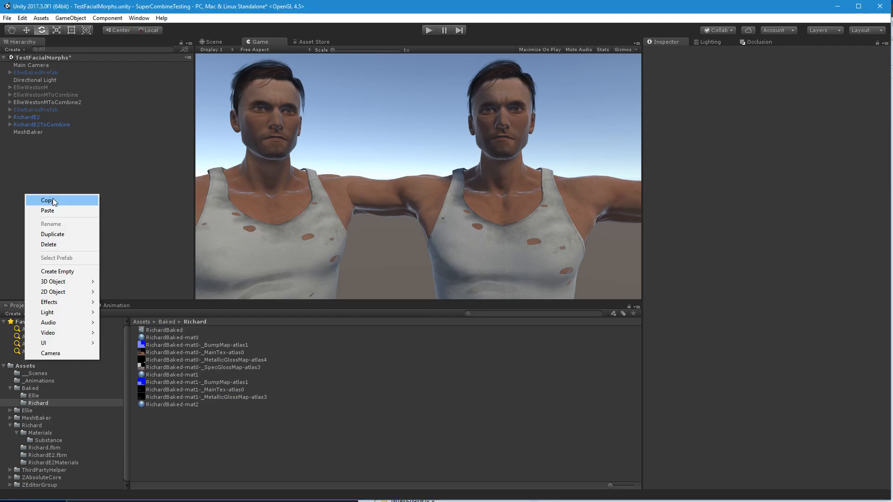
{"action": "left_click", "coordinate": [57, 271]}
{"action": "left_click", "coordinate": [35, 141]}
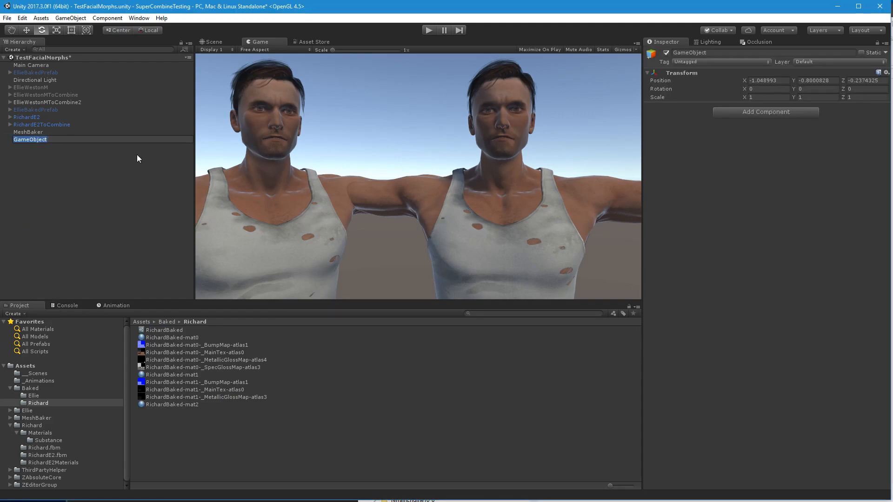
{"action": "type", "text": "RichardBaked"}
{"action": "key", "text": "Return"}
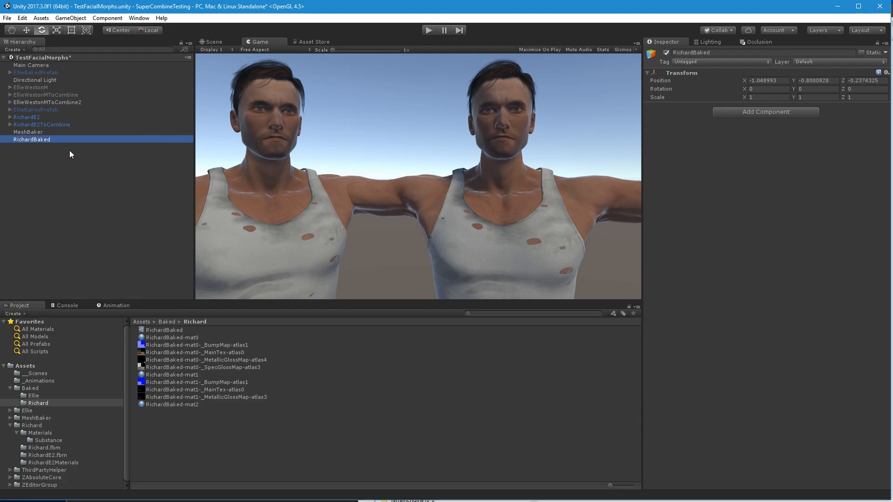
Save RichardBaked as a prefab in Assets/Baked/Richard and assign it as MeshBaker's combined mesh prefab.
{"action": "left_click_drag", "start_coordinate": [48, 140], "coordinate": [253, 460]}
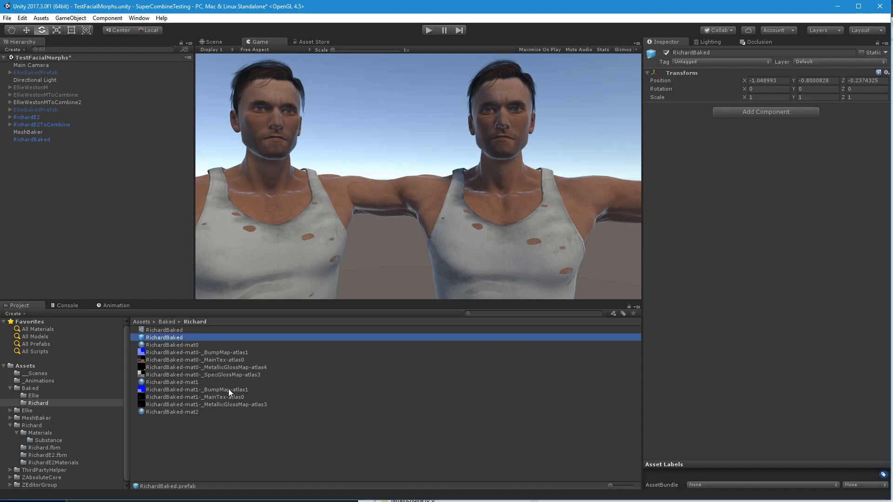
{"action": "left_click", "coordinate": [32, 133]}
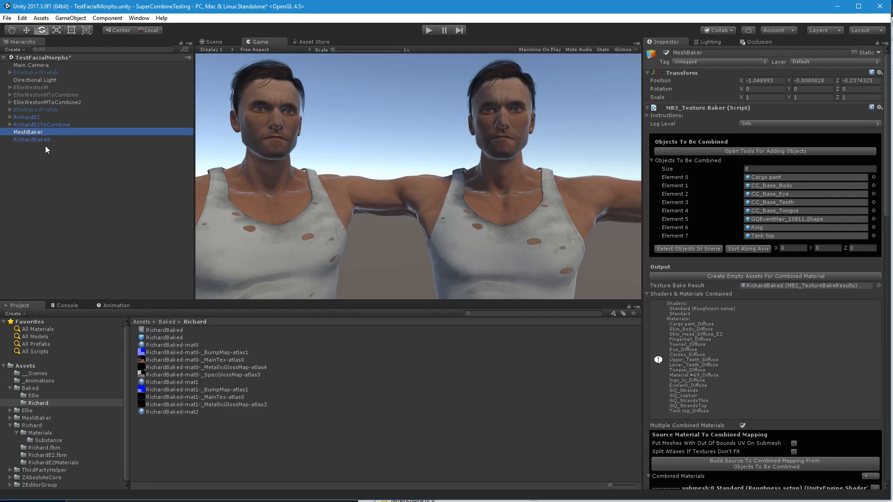
{"action": "scroll", "coordinate": [799, 350], "scroll_direction": "down", "scroll_amount": 15}
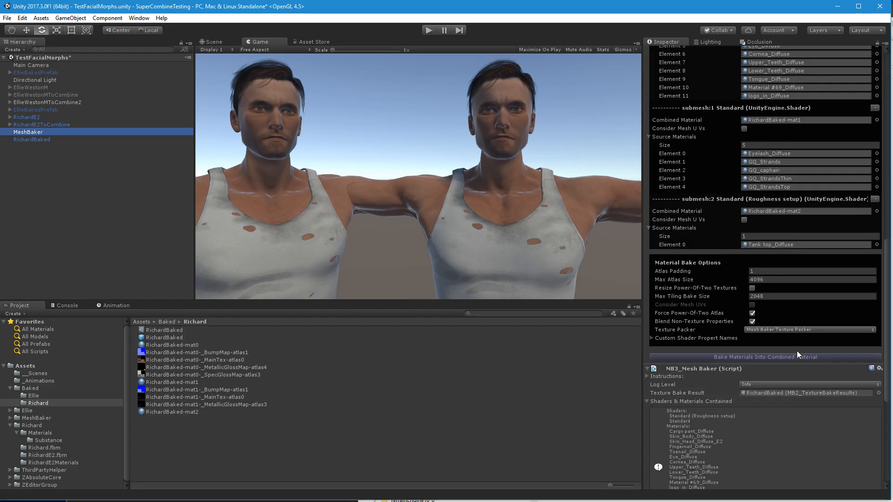
{"action": "left_click_drag", "start_coordinate": [156, 339], "coordinate": [745, 417]}
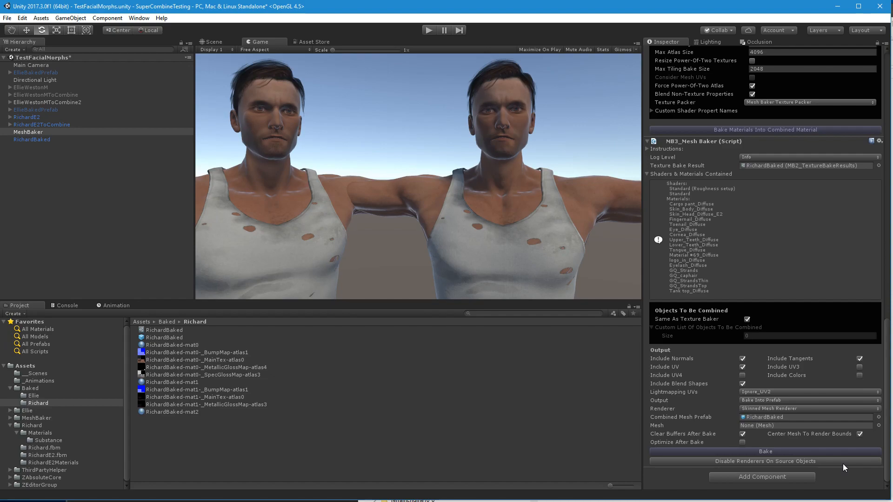
Bake the combined skinned mesh into the RichardBaked prefab and inspect the resulting RichardBaked-mesh asset.
{"action": "left_click", "coordinate": [790, 451]}
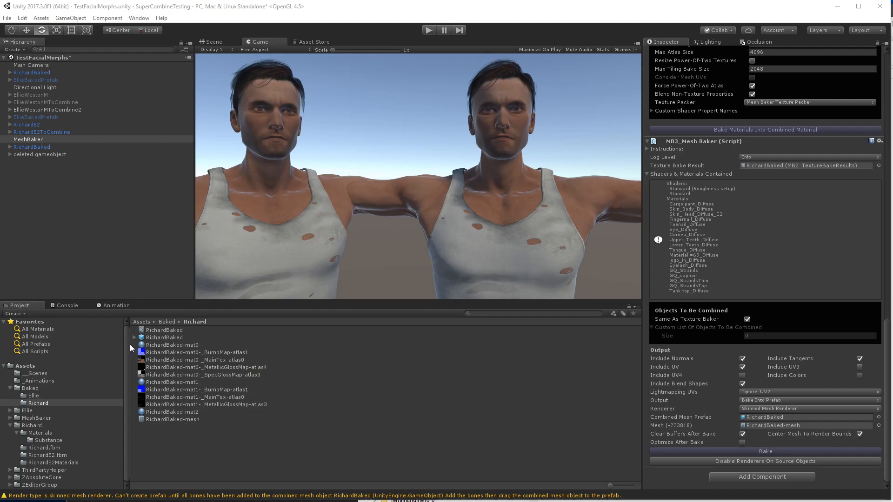
{"action": "left_click", "coordinate": [185, 418]}
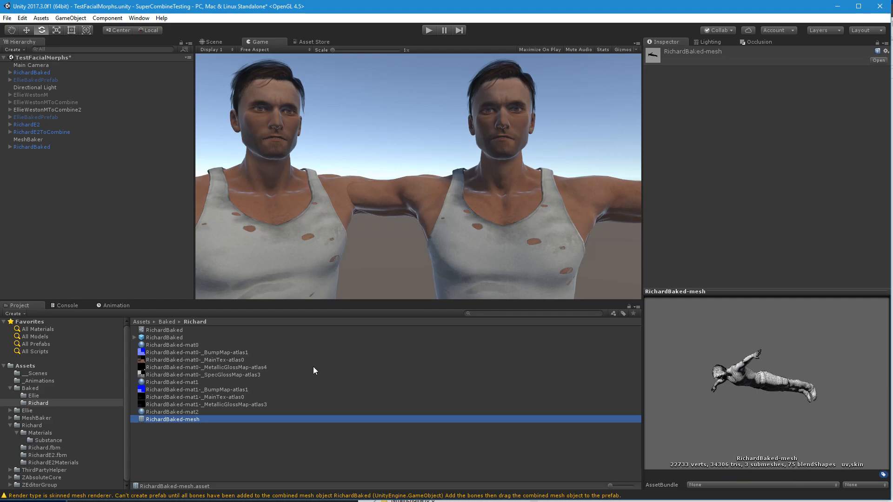
Examine the upper RichardBaked instance in the Scene view alongside the two Richard characters.
{"action": "left_click", "coordinate": [40, 74]}
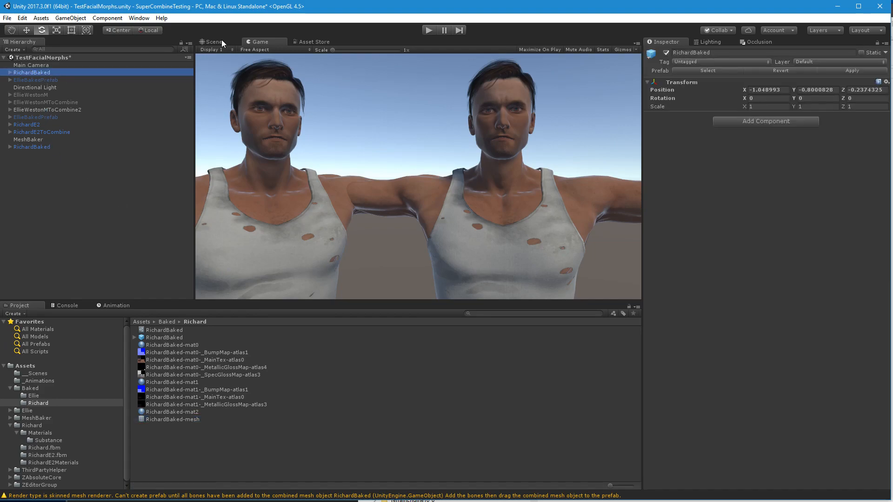
{"action": "left_click", "coordinate": [214, 41]}
{"action": "scroll", "coordinate": [466, 223], "scroll_direction": "down", "scroll_amount": 5}
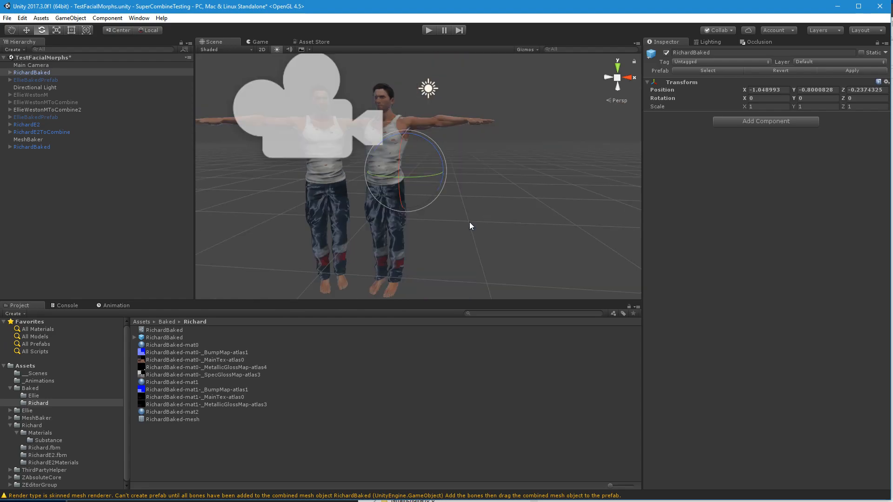
{"action": "right_click_drag", "start_coordinate": [469, 227], "coordinate": [490, 191]}
{"action": "scroll", "coordinate": [490, 190], "scroll_direction": "up", "scroll_amount": 5}
{"action": "middle_click_drag", "start_coordinate": [490, 190], "coordinate": [425, 255]}
{"action": "middle_click_drag", "start_coordinate": [514, 227], "coordinate": [516, 225]}
{"action": "key", "text": "f"}
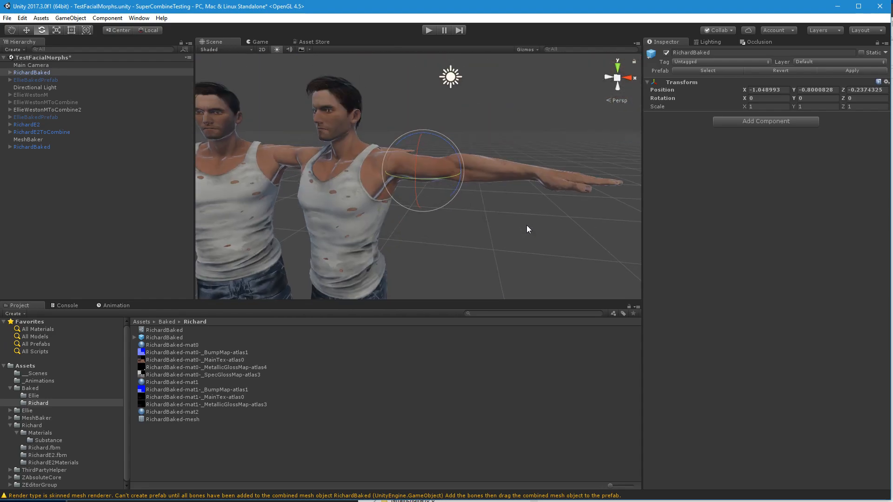
{"action": "key", "text": "w"}
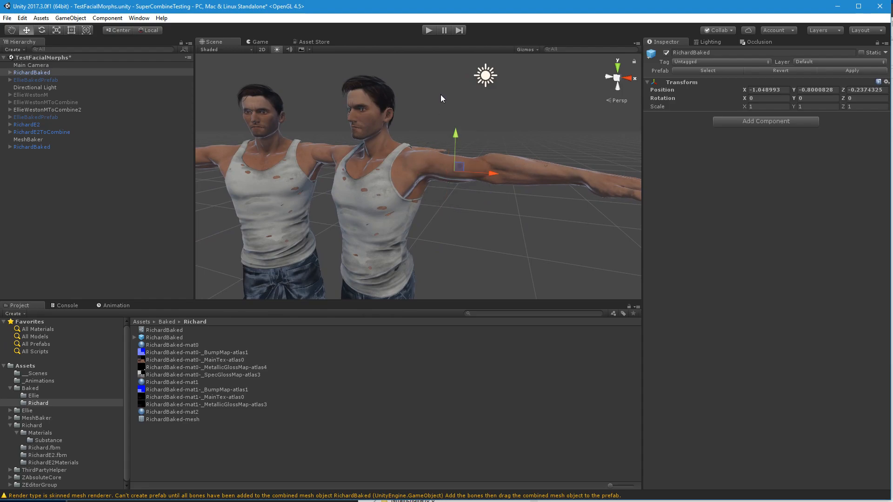
{"action": "scroll", "coordinate": [441, 100], "scroll_direction": "up", "scroll_amount": 3}
{"action": "right_click_drag", "start_coordinate": [440, 124], "coordinate": [257, 77]}
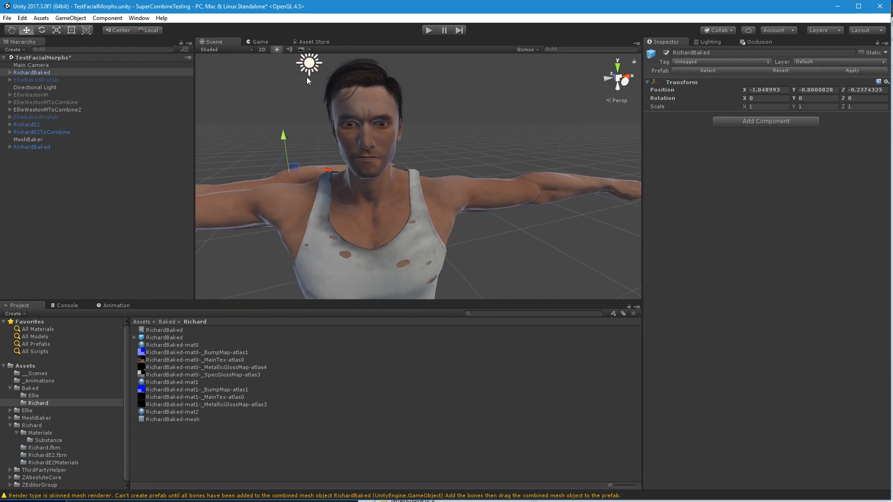
{"action": "right_click_drag", "start_coordinate": [369, 152], "coordinate": [442, 201]}
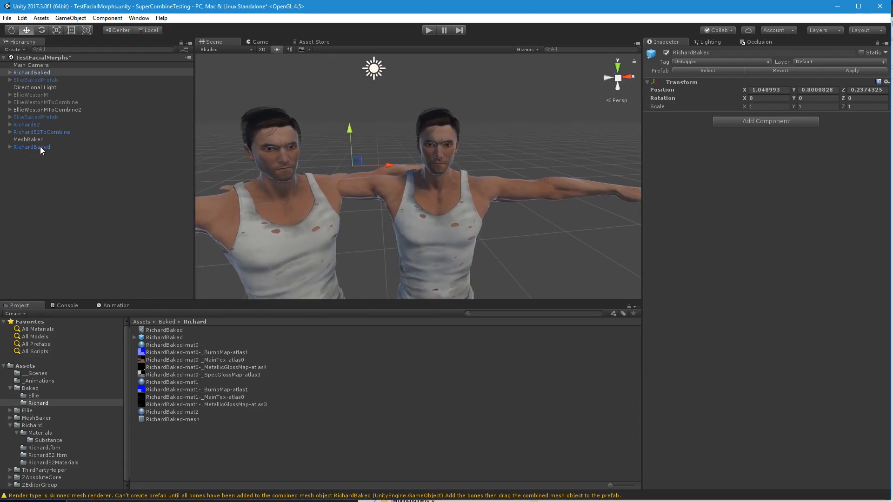
Compare the children of both RichardBaked instances and delete the one listed below MeshBaker.
{"action": "left_click", "coordinate": [10, 147]}
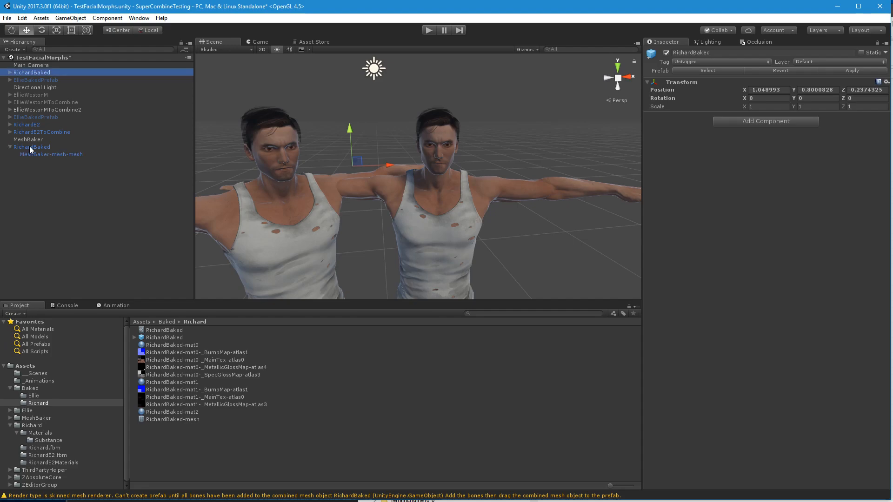
{"action": "left_click", "coordinate": [9, 147]}
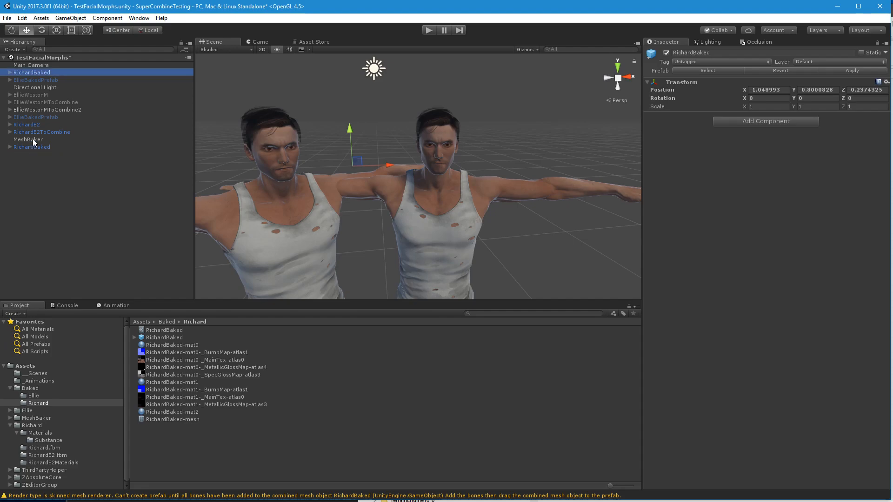
{"action": "left_click", "coordinate": [10, 73]}
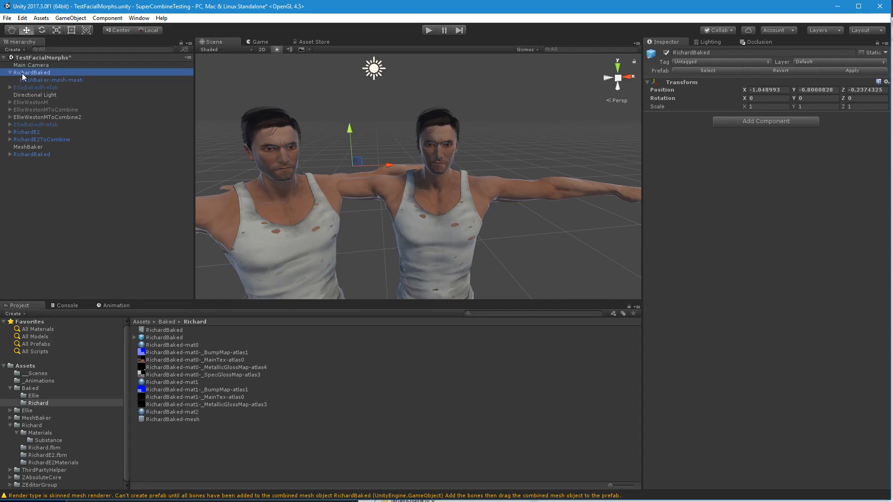
{"action": "left_click", "coordinate": [9, 73]}
{"action": "left_click", "coordinate": [41, 147]}
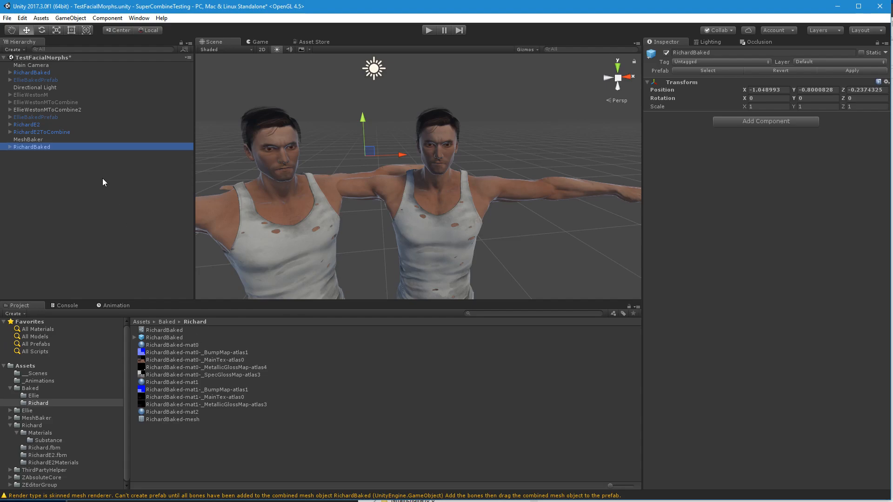
{"action": "key", "text": "Delete"}
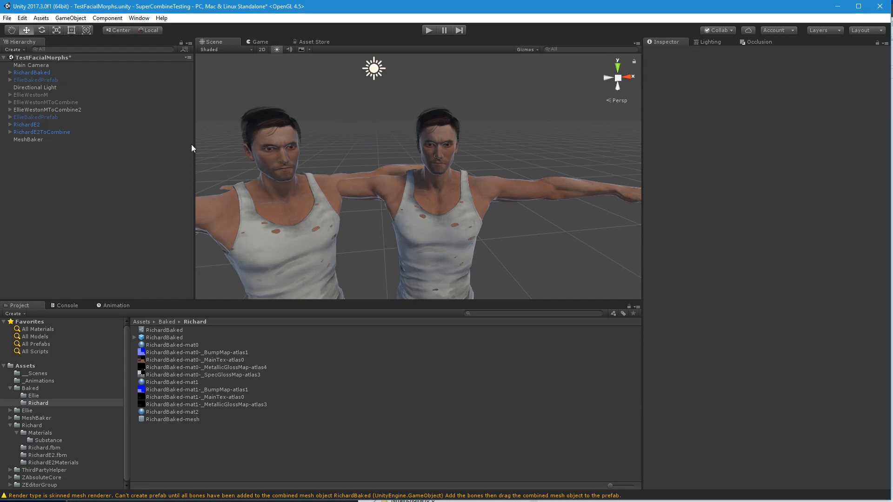
Assign RichardBaked-mesh as the mesh of the Skinned Mesh Renderer on RichardBaked's MeshBaker-mesh-mesh child.
{"action": "left_click", "coordinate": [49, 73]}
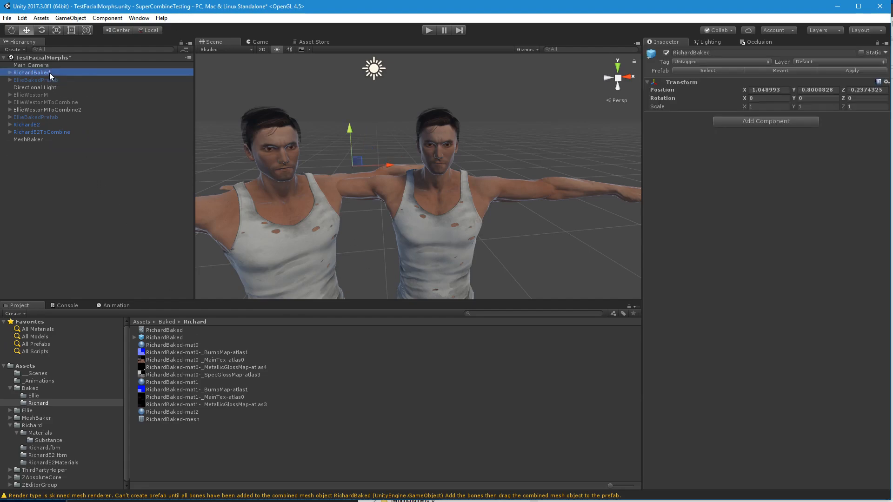
{"action": "key", "text": "f"}
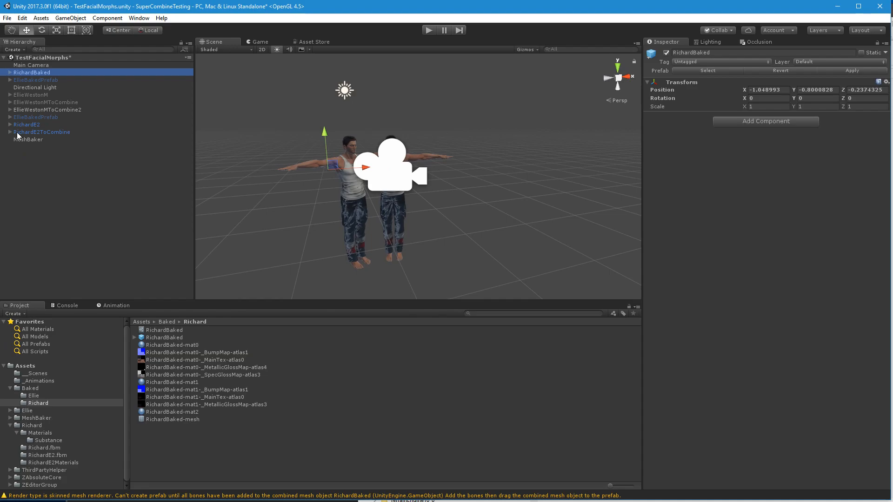
{"action": "left_click", "coordinate": [10, 72]}
{"action": "left_click", "coordinate": [38, 80]}
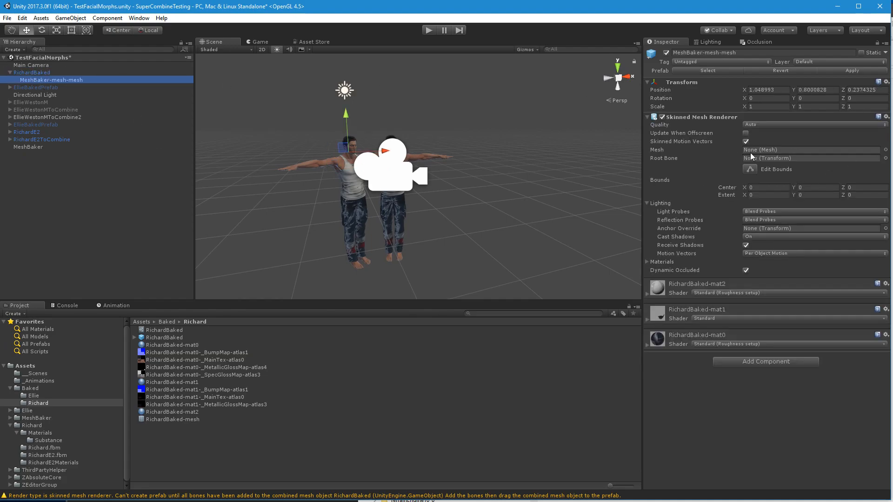
{"action": "left_click_drag", "start_coordinate": [189, 420], "coordinate": [771, 150]}
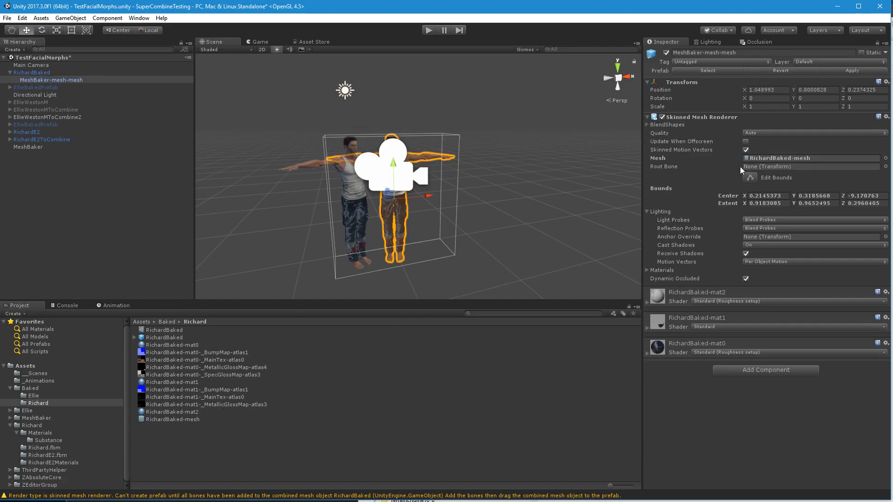
{"action": "key", "text": "f"}
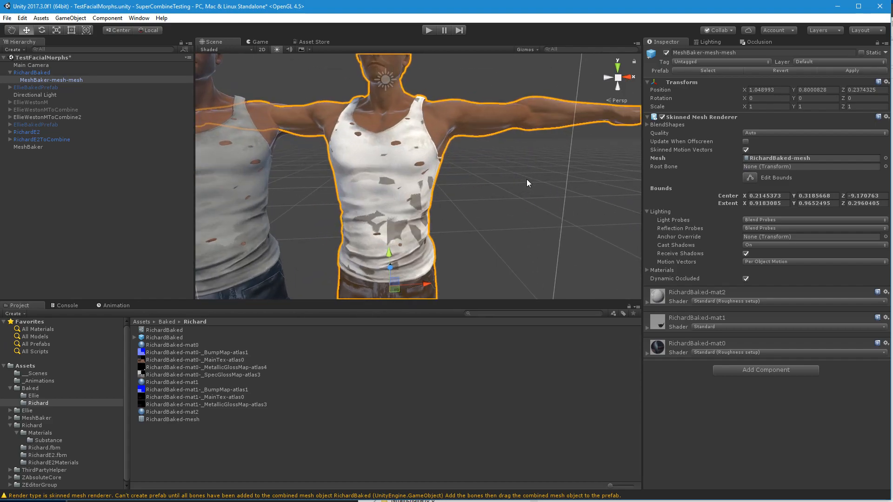
{"action": "scroll", "coordinate": [526, 180], "scroll_direction": "up", "scroll_amount": 4}
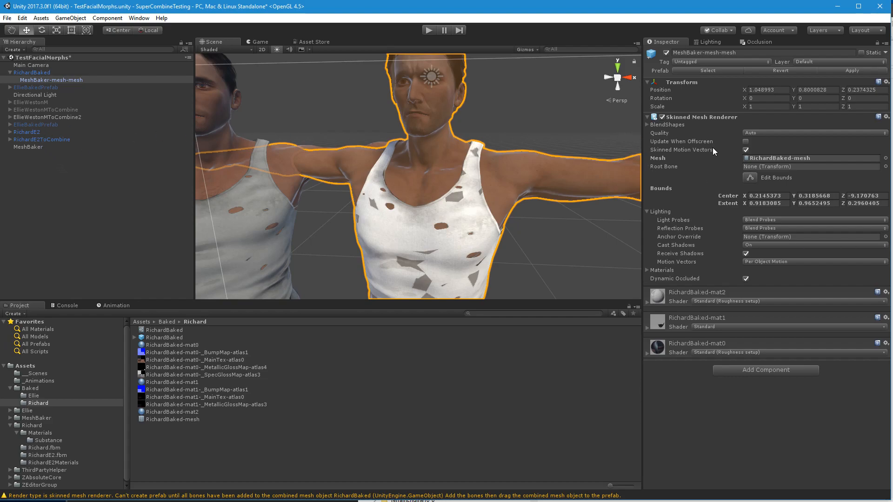
Move BoneRoot from RichardE2ToCombine into RichardBaked, above MeshBaker-mesh-mesh, accepting the broken prefab instance.
{"action": "left_click", "coordinate": [10, 139]}
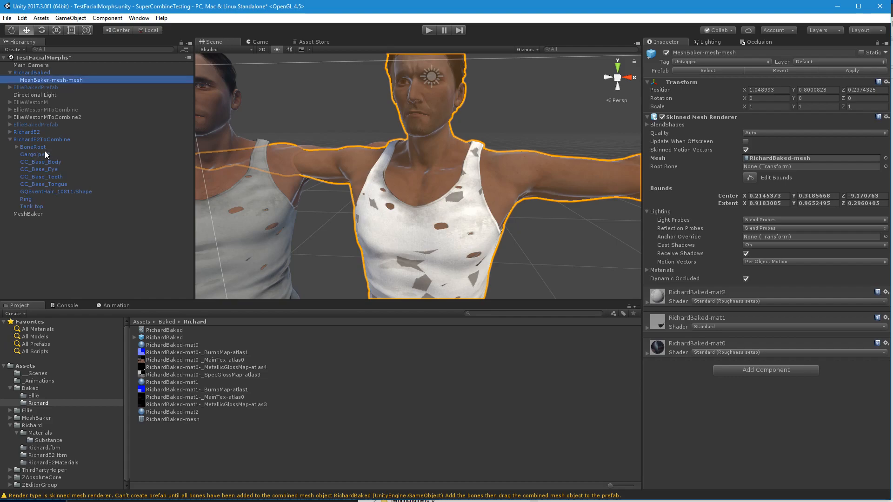
{"action": "left_click_drag", "start_coordinate": [42, 150], "coordinate": [43, 78]}
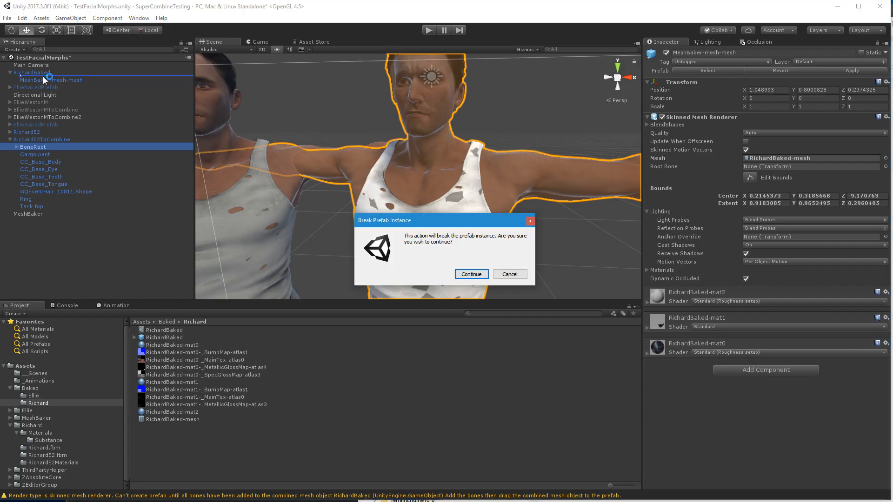
{"action": "left_click", "coordinate": [488, 274]}
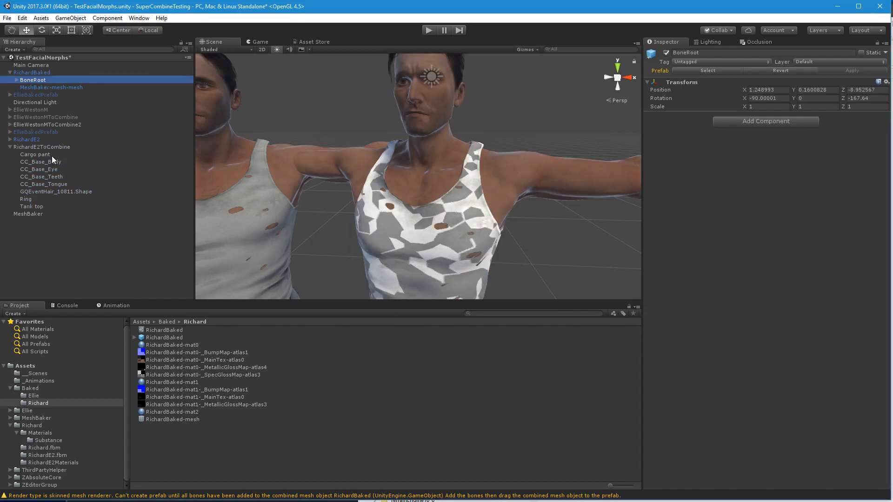
Set BoneRoot as the root bone of MeshBaker-mesh-mesh's Skinned Mesh Renderer.
{"action": "left_click", "coordinate": [48, 88]}
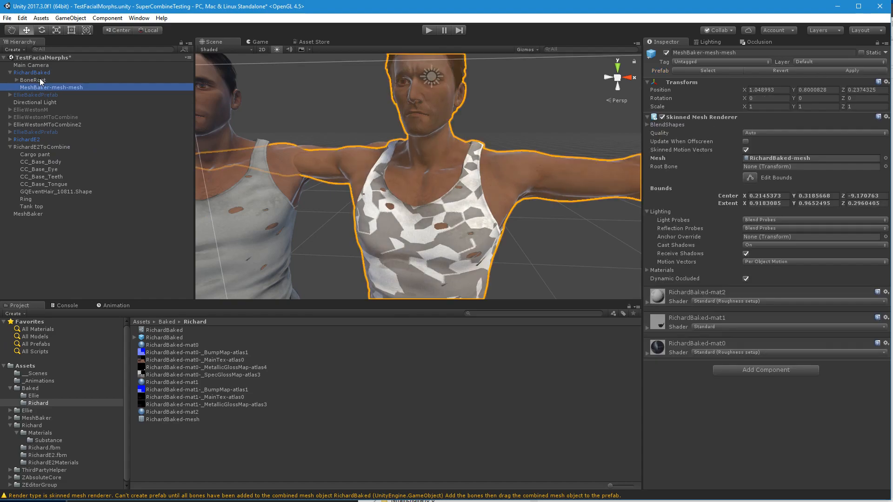
{"action": "left_click_drag", "start_coordinate": [41, 82], "coordinate": [525, 104]}
{"action": "left_click_drag", "start_coordinate": [731, 153], "coordinate": [759, 169]}
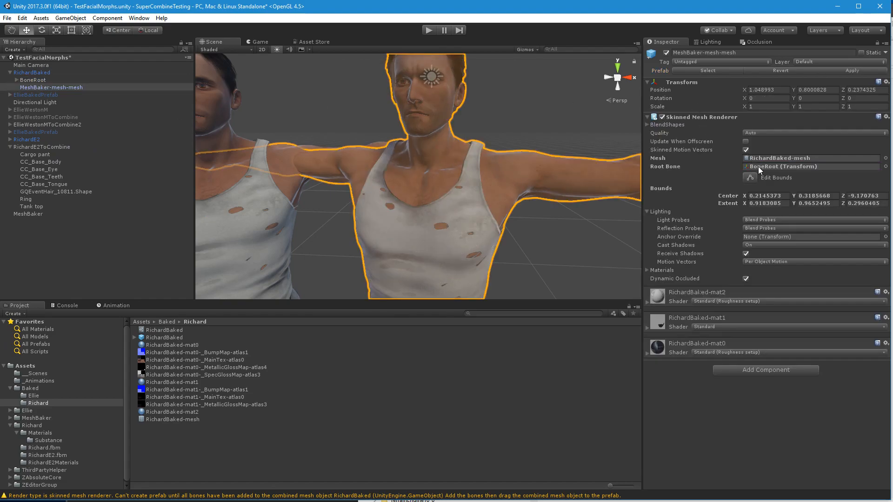
Delete RichardE2ToCombine from the scene and check the remaining RichardBaked character.
{"action": "left_click", "coordinate": [49, 148]}
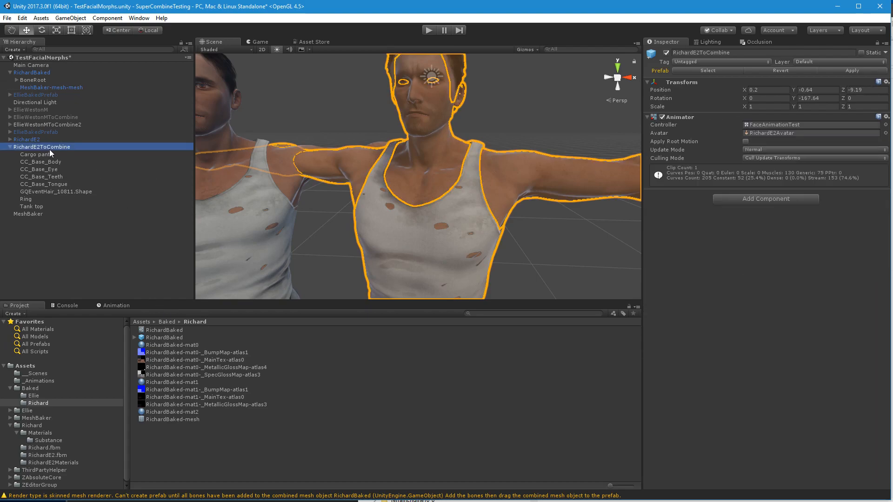
{"action": "key", "text": "Delete"}
{"action": "left_click", "coordinate": [44, 73]}
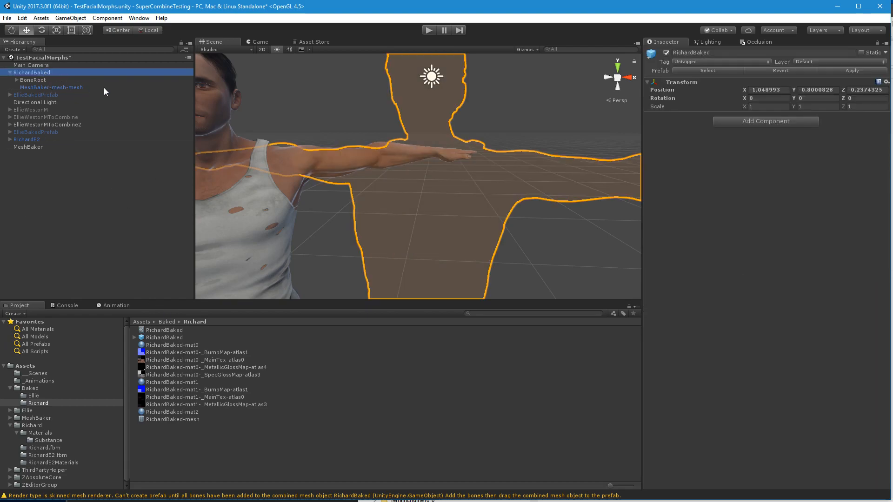
{"action": "right_click_drag", "start_coordinate": [499, 171], "coordinate": [497, 170]}
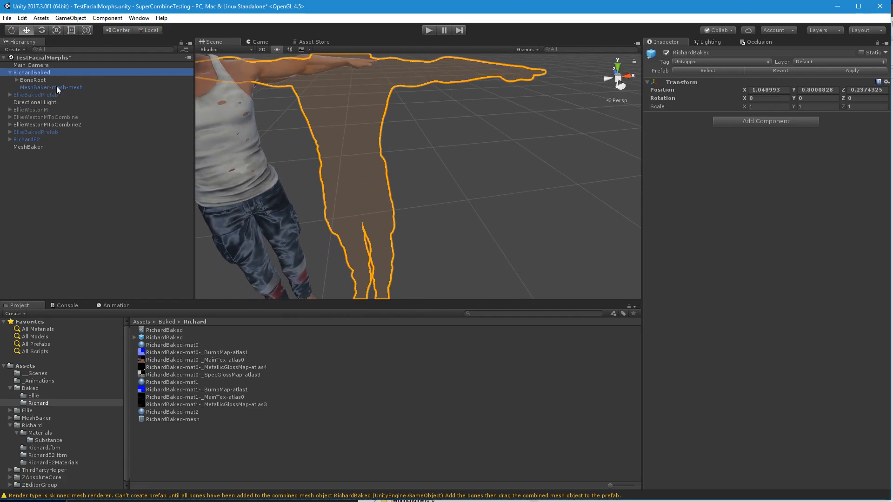
Set MeshBaker-mesh-mesh's bounds center to X 0, Y 0, Z 0.68 and its Z extent to 1.29 to enclose the character.
{"action": "left_click", "coordinate": [57, 87]}
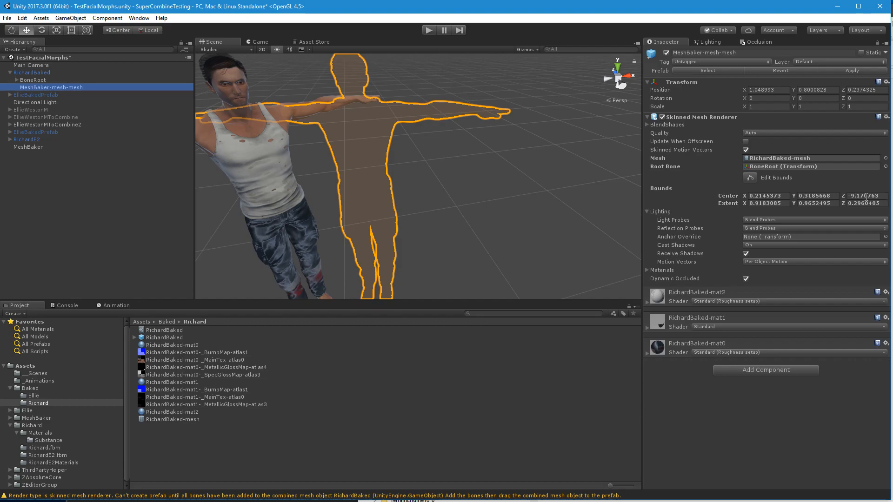
{"action": "left_click", "coordinate": [867, 194]}
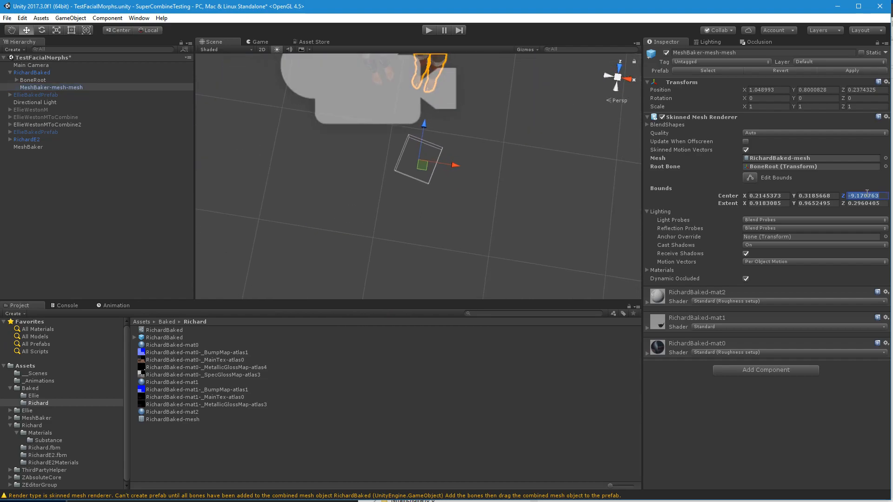
{"action": "type", "text": "0"}
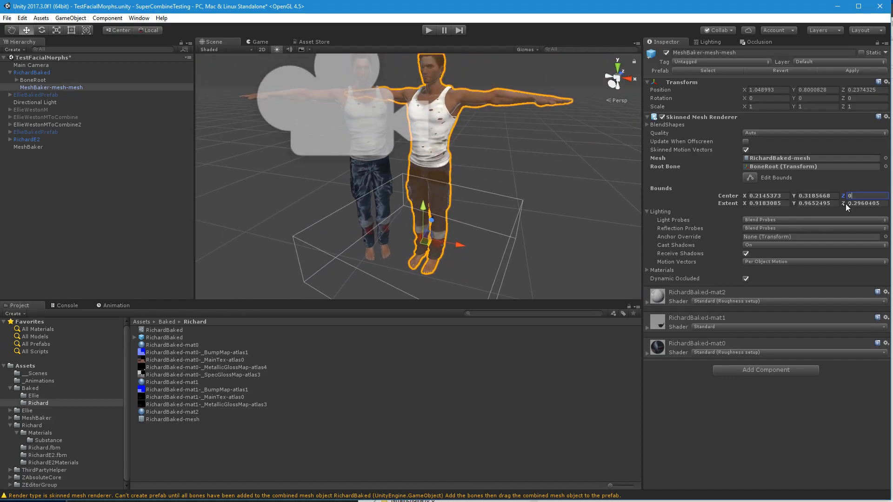
{"action": "left_click", "coordinate": [816, 195]}
{"action": "type", "text": "0"}
{"action": "key", "text": "shift+Tab"}
{"action": "type", "text": "0"}
{"action": "mouse_move", "coordinate": [842, 203]}
{"action": "left_mouse_down"}
{"action": "mouse_move", "coordinate": [865, 204]}
{"action": "mouse_move", "coordinate": [851, 196]}
{"action": "left_mouse_up"}
{"action": "left_click", "coordinate": [844, 196]}
{"action": "left_click_drag", "start_coordinate": [517, 239], "coordinate": [543, 197], "text": "alt"}
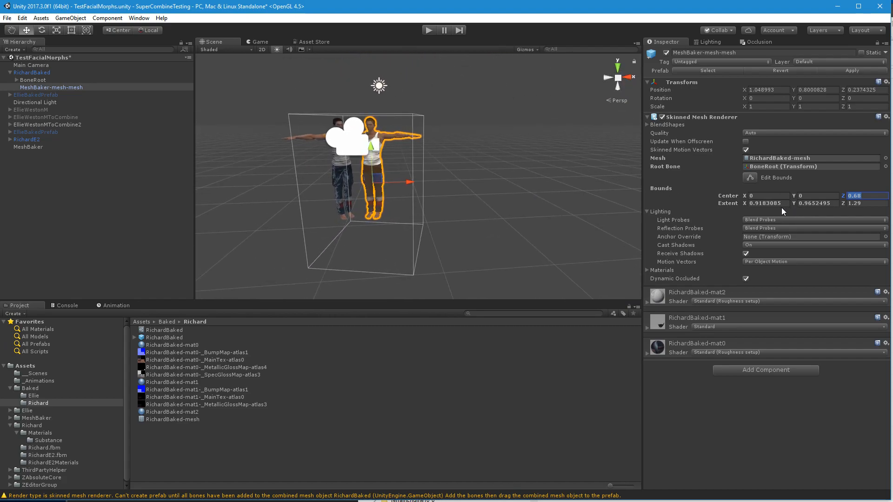
Set MeshBaker-mesh-mesh's bounds extents to X 1, Y 0.64 and Z 1.05, with center Z at 0.86.
{"action": "left_click_drag", "start_coordinate": [747, 206], "coordinate": [784, 211]}
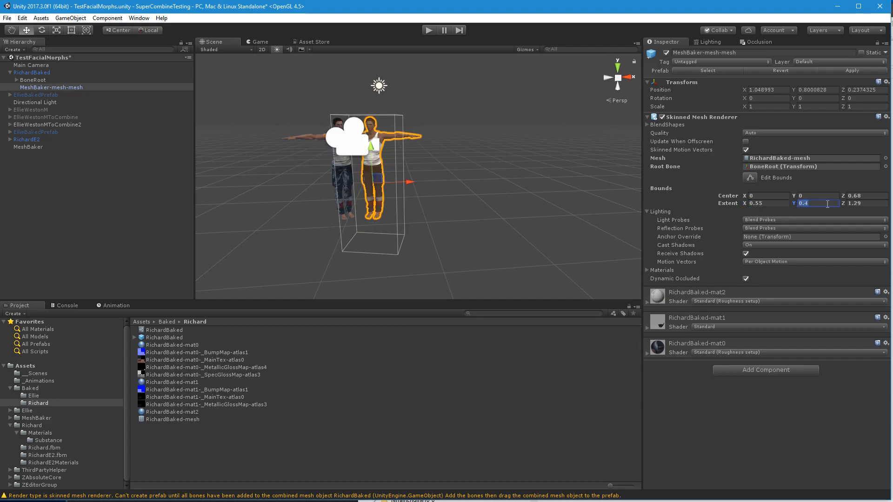
{"action": "mouse_move", "coordinate": [843, 205]}
{"action": "left_mouse_down"}
{"action": "mouse_move", "coordinate": [842, 194]}
{"action": "mouse_move", "coordinate": [850, 199]}
{"action": "left_mouse_up"}
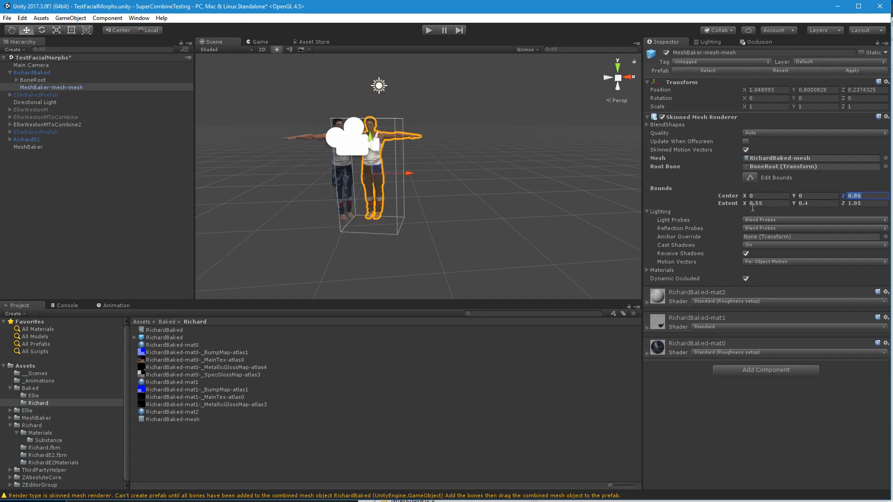
{"action": "left_click_drag", "start_coordinate": [747, 205], "coordinate": [755, 206]}
{"action": "key", "text": "f"}
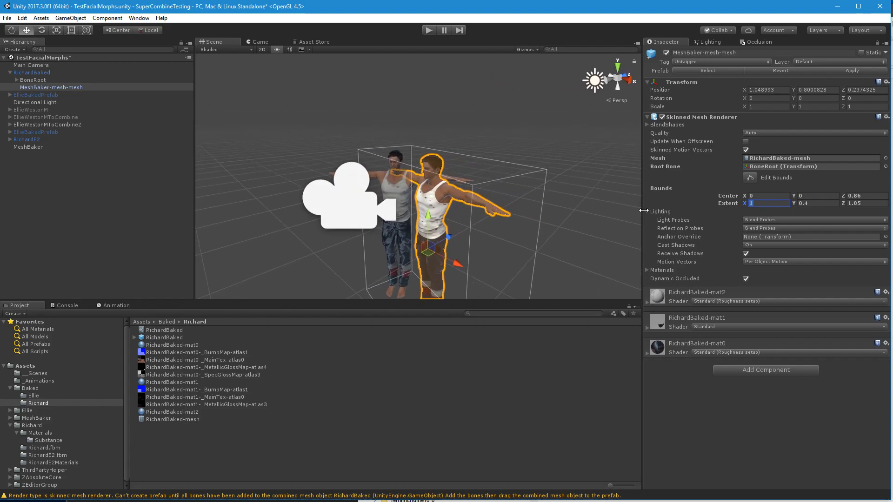
{"action": "left_click_drag", "start_coordinate": [792, 202], "coordinate": [797, 203]}
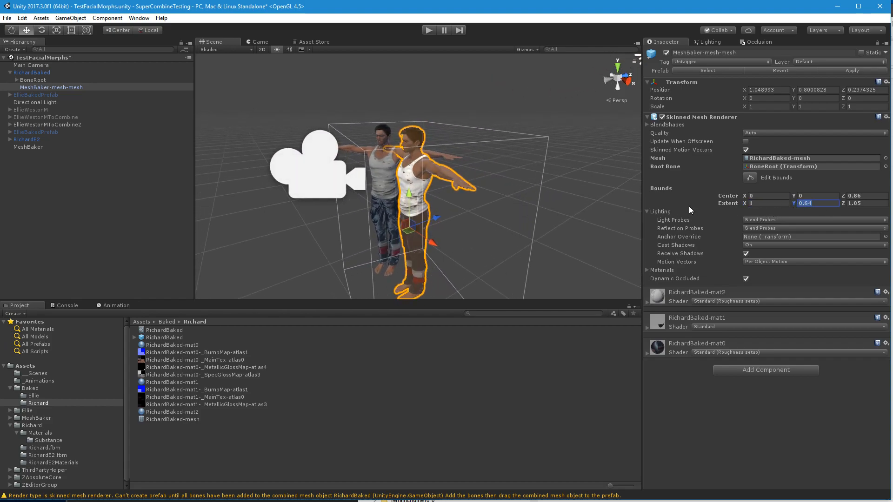
Apply RichardBaked's changes to its prefab and check both characters in the game view.
{"action": "left_click", "coordinate": [30, 72]}
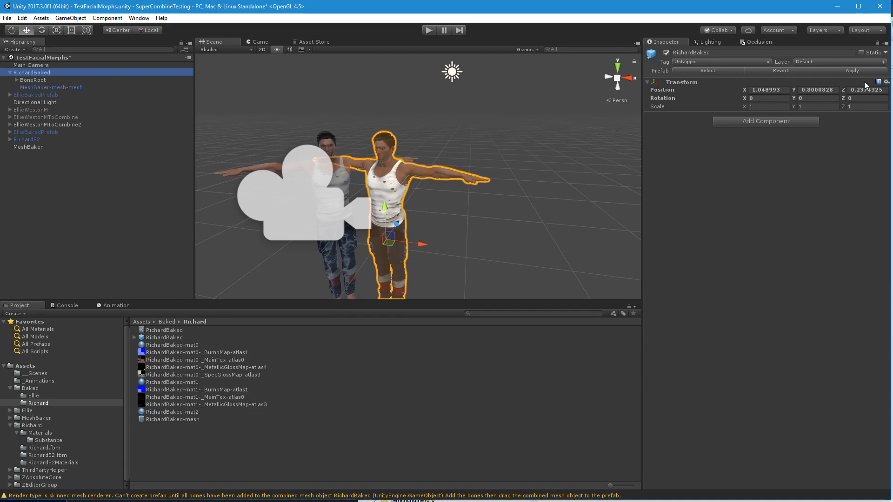
{"action": "left_click", "coordinate": [879, 73]}
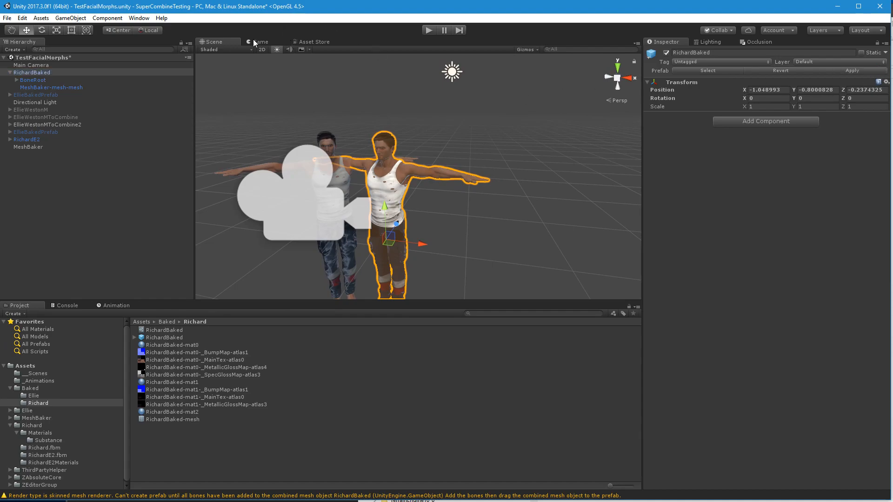
{"action": "left_click", "coordinate": [257, 42]}
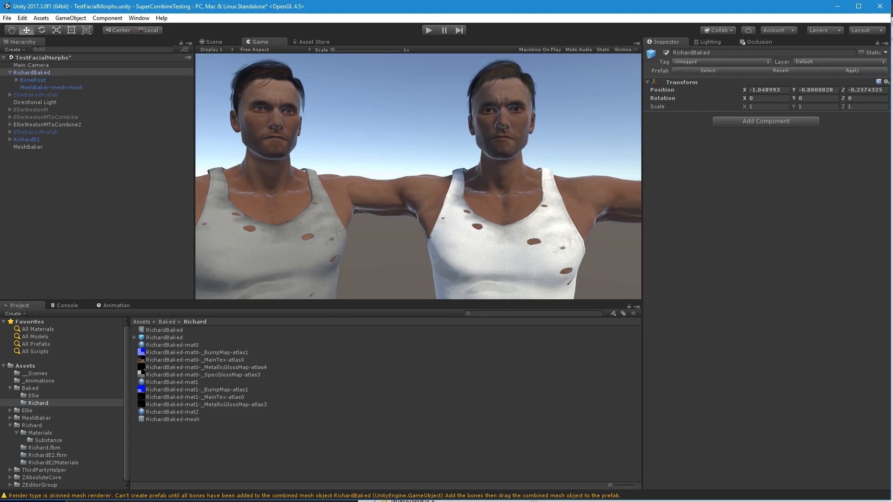
Copy RichardE2's Animator component onto RichardBaked as a new component and apply it to the prefab.
{"action": "left_click", "coordinate": [29, 141]}
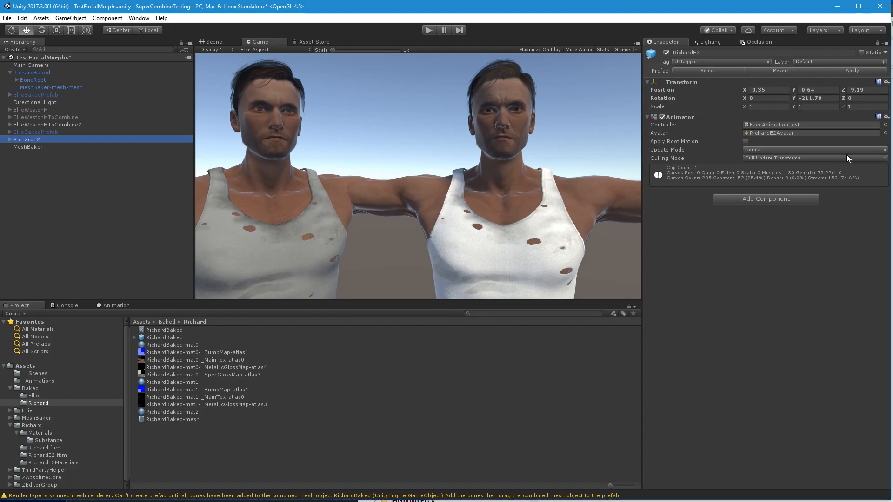
{"action": "left_click", "coordinate": [886, 118]}
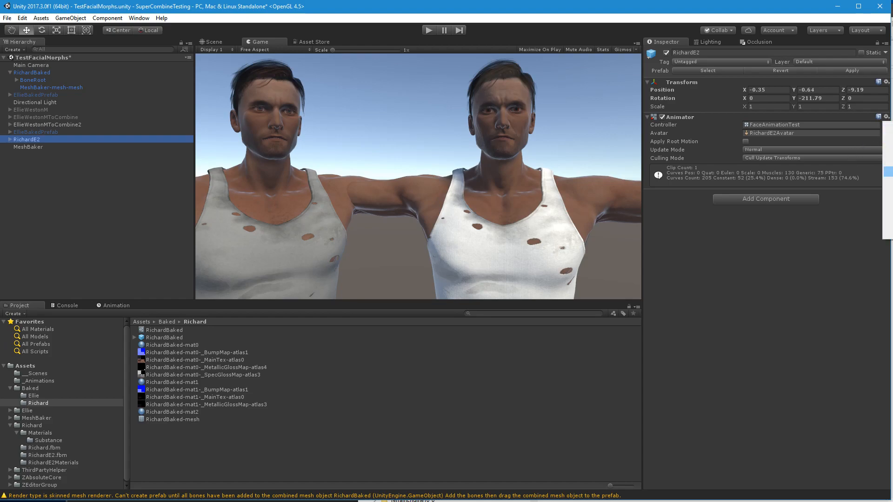
{"action": "left_click", "coordinate": [887, 202]}
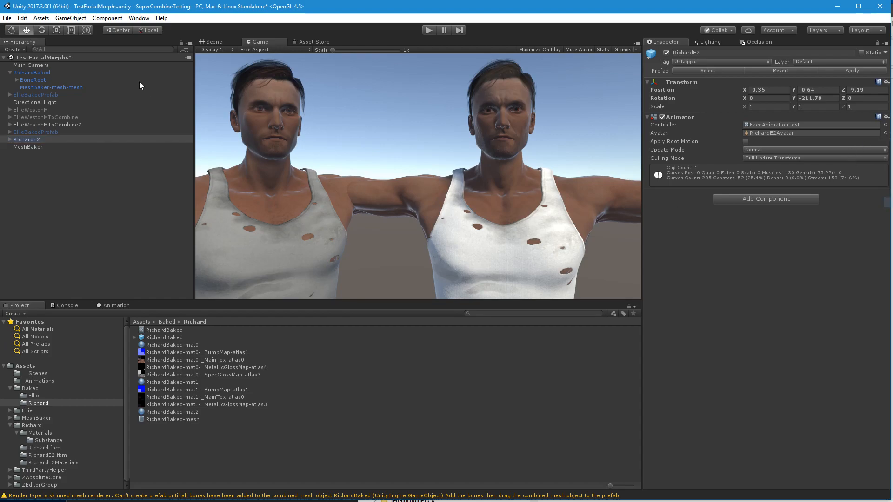
{"action": "left_click", "coordinate": [41, 74]}
{"action": "left_click", "coordinate": [885, 81]}
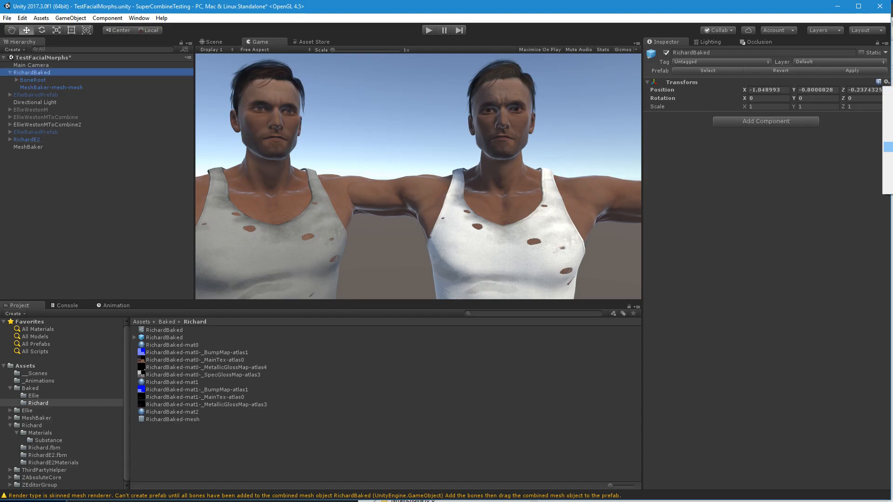
{"action": "left_click", "coordinate": [887, 147]}
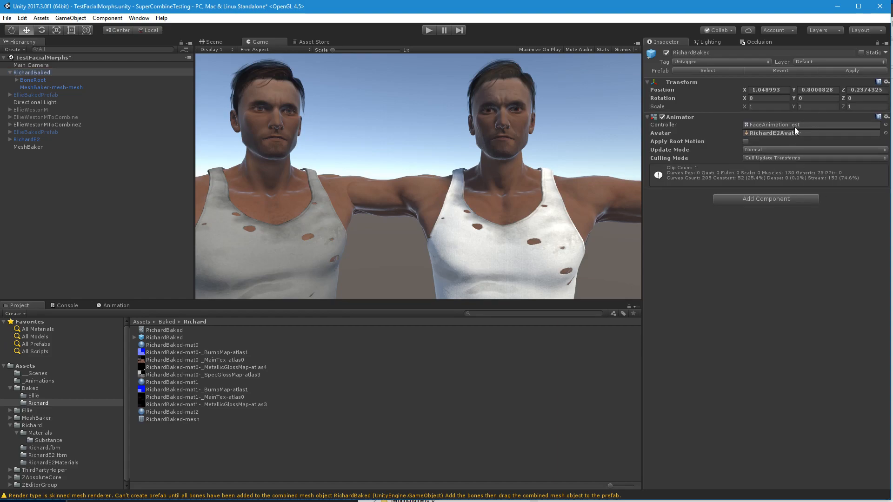
{"action": "left_click", "coordinate": [874, 70]}
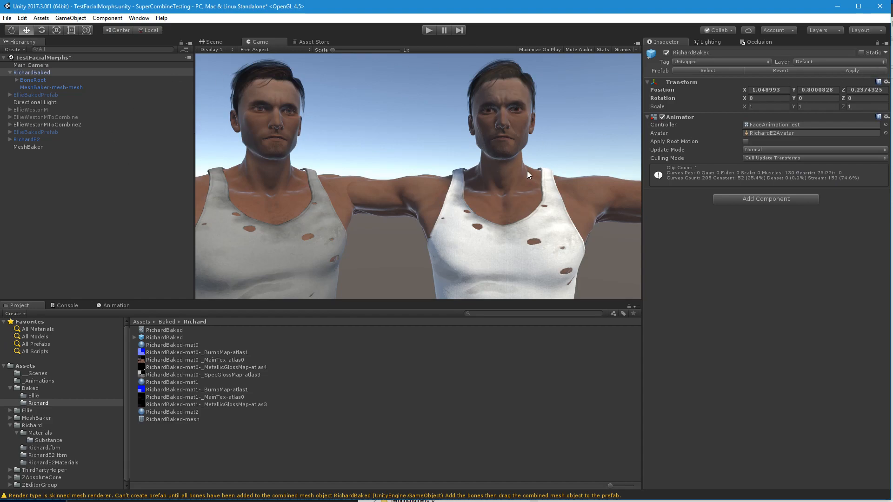
Play the scene and try enabling Apply Root Motion on RichardBaked's Animator during play mode.
{"action": "left_click", "coordinate": [430, 31]}
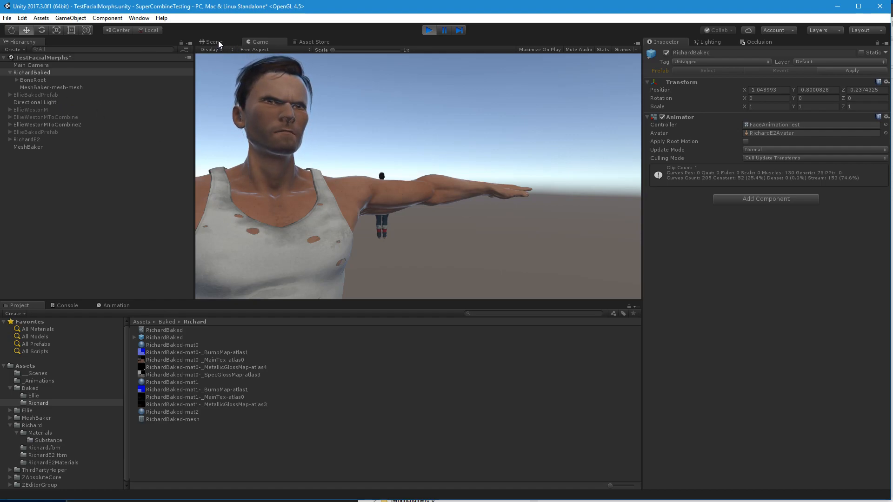
{"action": "left_click", "coordinate": [746, 141]}
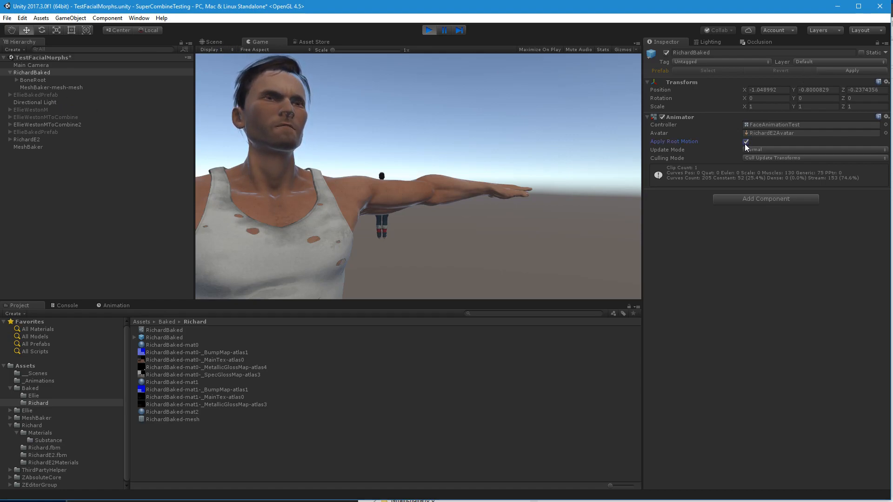
{"action": "left_click", "coordinate": [428, 31]}
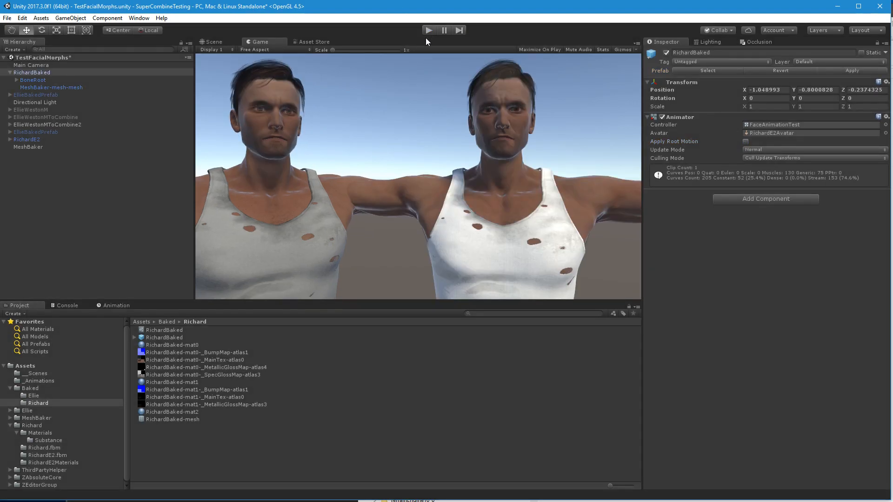
Enable Apply Root Motion on RichardBaked's Animator and apply the change to its prefab.
{"action": "left_click", "coordinate": [746, 141]}
{"action": "left_click", "coordinate": [857, 72]}
Play the scene and examine the animated characters in the scene and game views.
{"action": "left_click", "coordinate": [429, 31]}
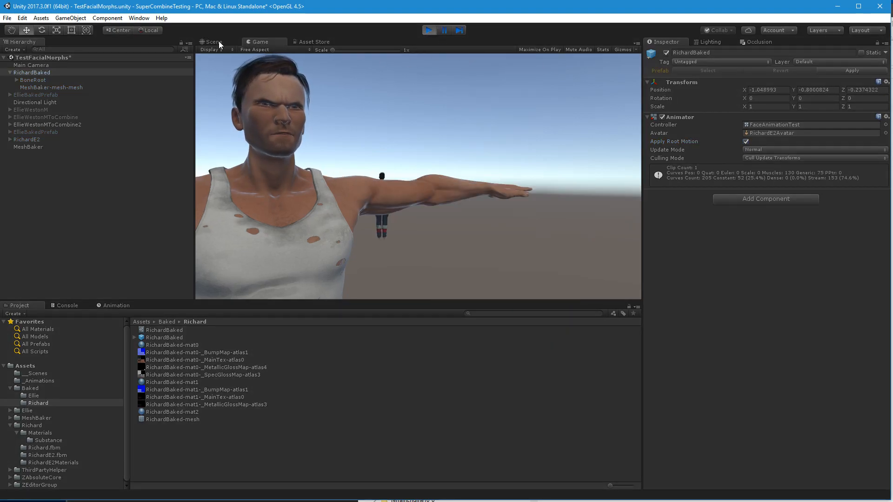
{"action": "left_click", "coordinate": [219, 41]}
{"action": "right_click_drag", "start_coordinate": [502, 173], "coordinate": [439, 209]}
{"action": "key", "text": "w"}
{"action": "left_click", "coordinate": [263, 42]}
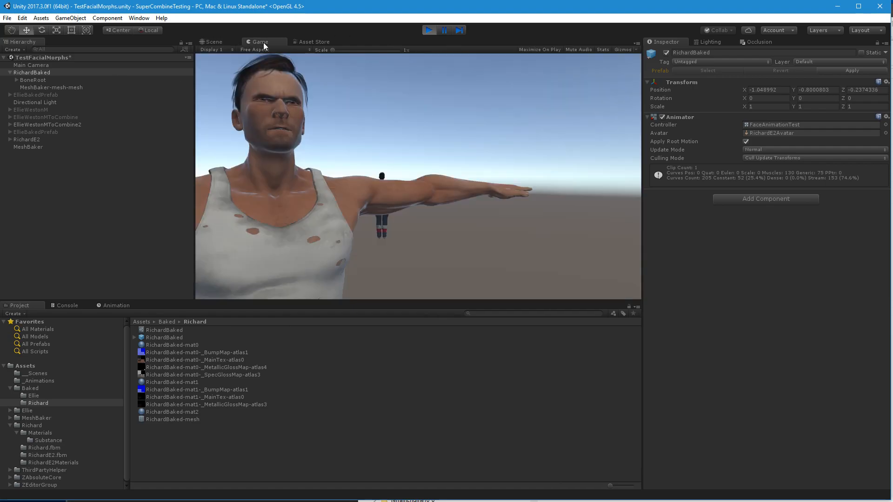
Show the rendering statistics and toggle RichardE2 and RichardBaked off and on to compare their cost.
{"action": "left_click", "coordinate": [602, 50]}
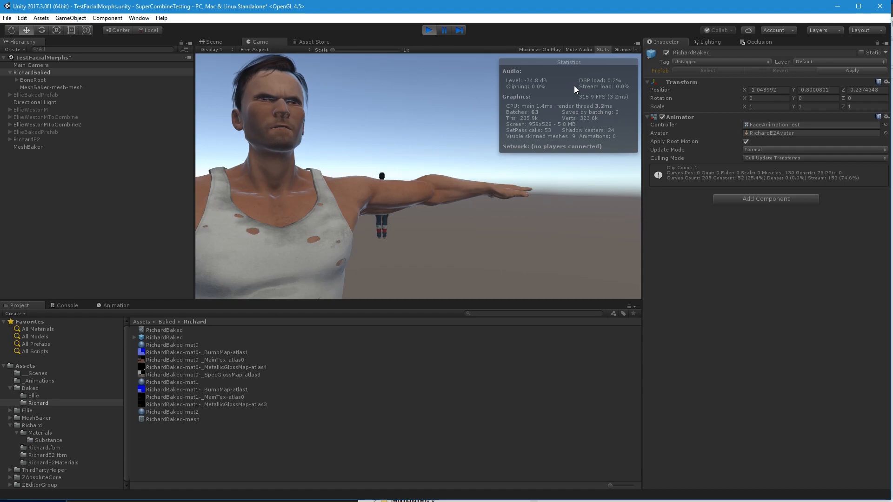
{"action": "left_click", "coordinate": [38, 140]}
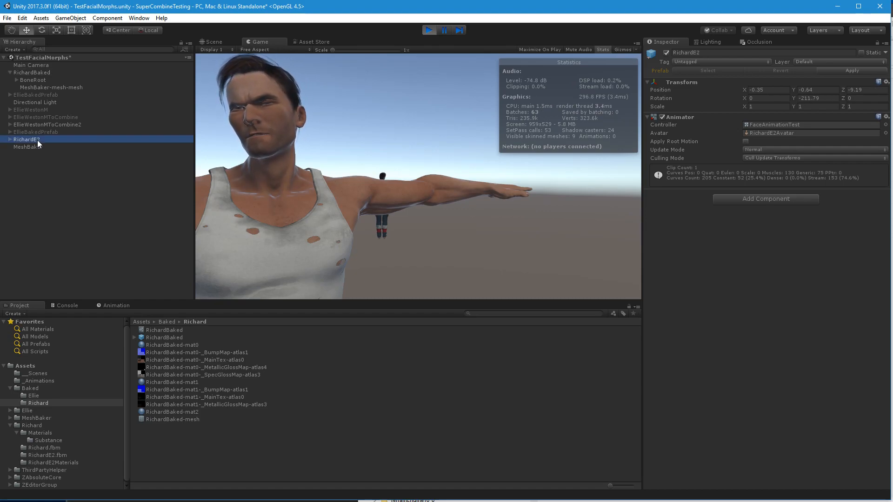
{"action": "left_click", "coordinate": [666, 52]}
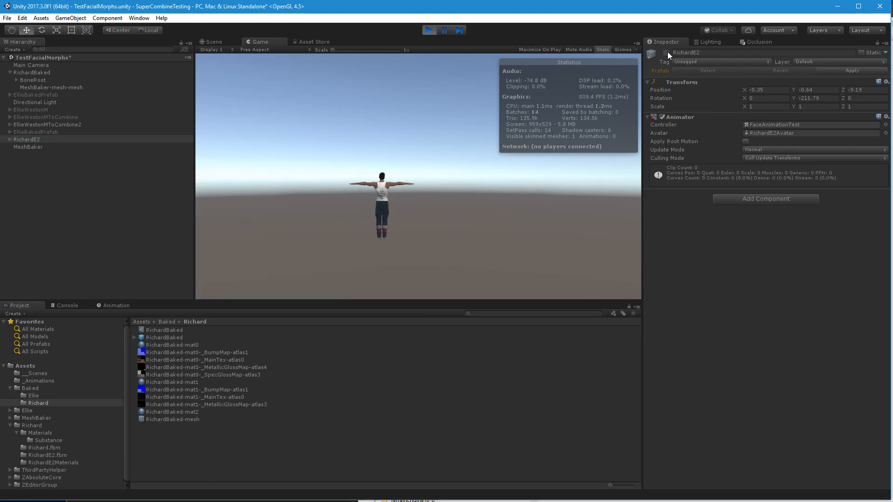
{"action": "left_click", "coordinate": [666, 52]}
{"action": "left_click", "coordinate": [32, 73]}
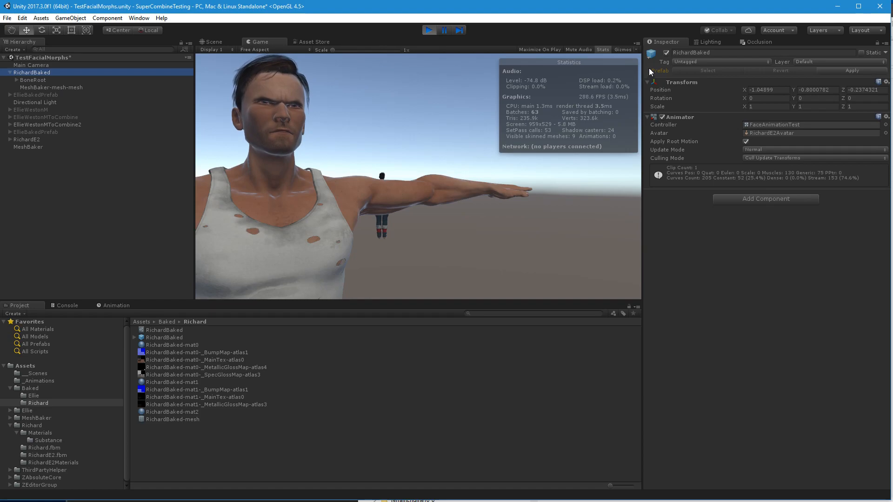
{"action": "left_click", "coordinate": [667, 50]}
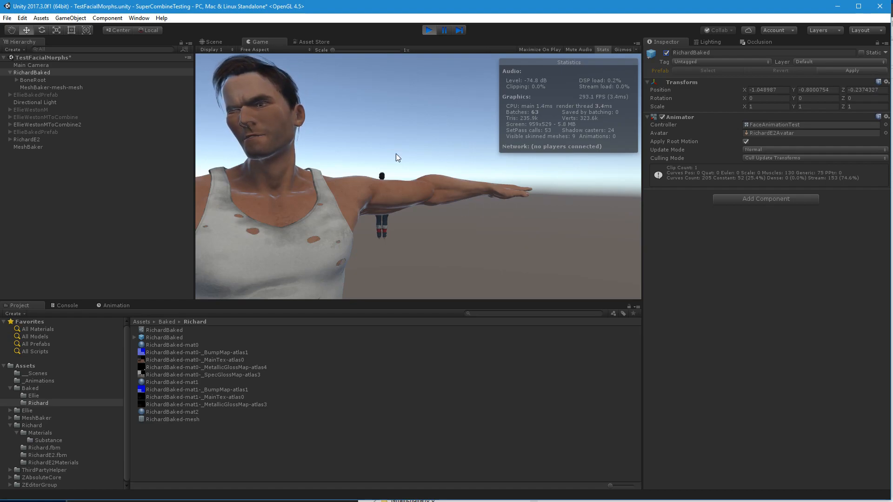
Inspect RichardBaked's BoneRoot and mesh during play, and try moving the character to about X 1.11 before stopping play.
{"action": "left_click", "coordinate": [51, 80]}
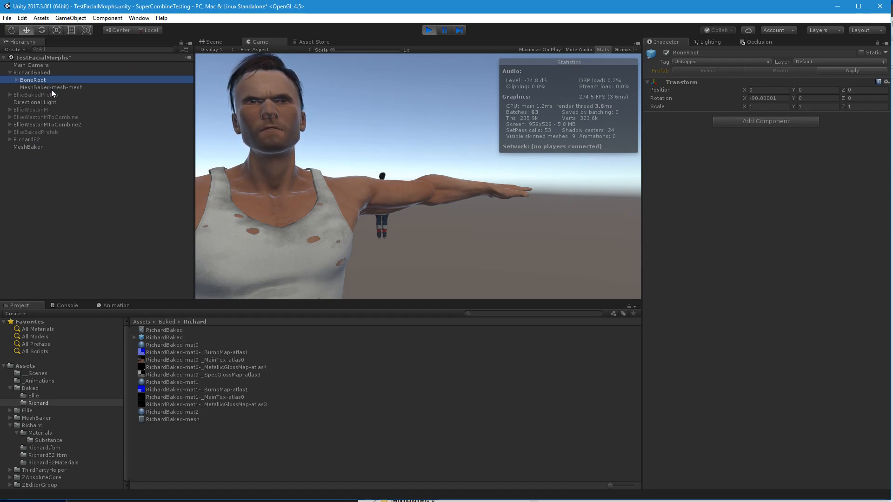
{"action": "left_click", "coordinate": [52, 86]}
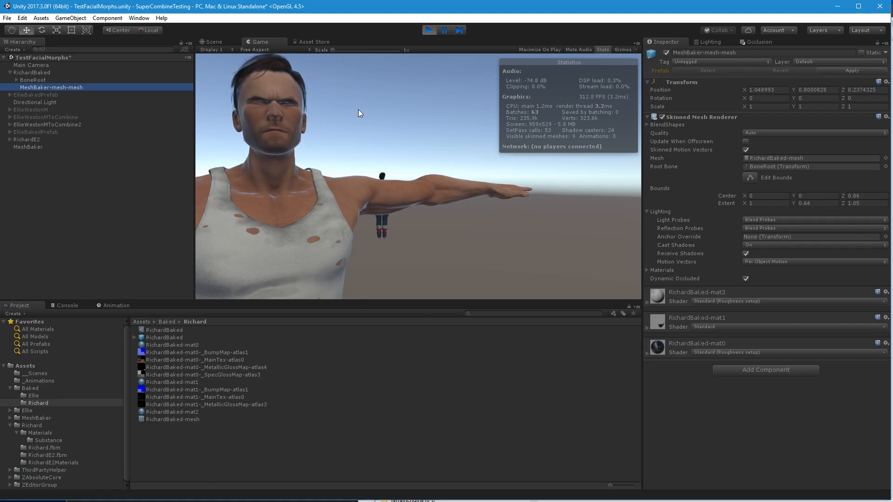
{"action": "left_click", "coordinate": [43, 73]}
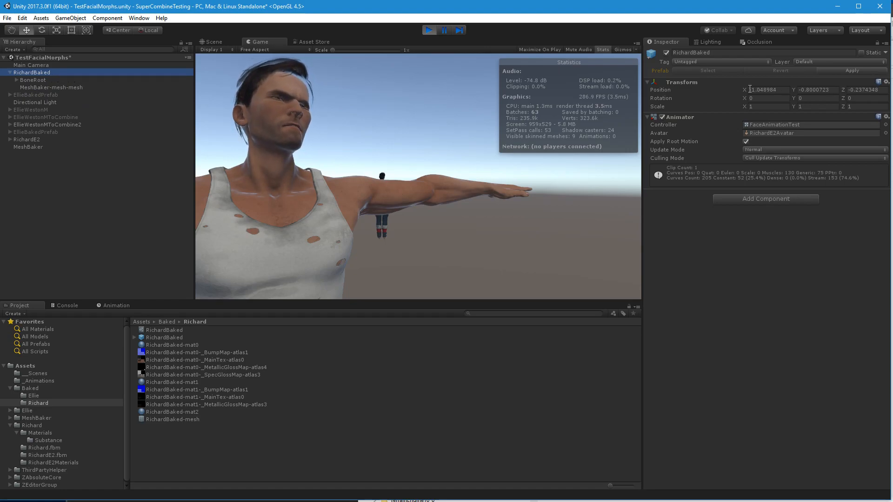
{"action": "left_click_drag", "start_coordinate": [745, 89], "coordinate": [376, 80]}
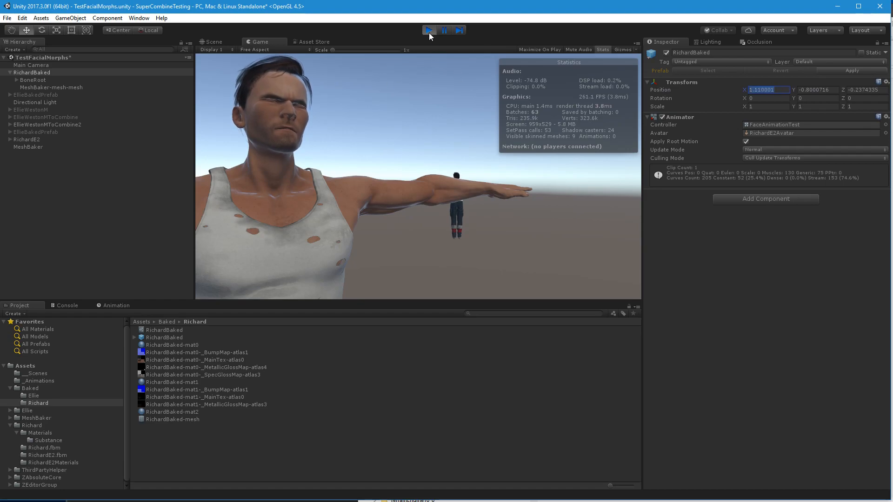
{"action": "left_click", "coordinate": [429, 30]}
Locate RichardBaked's prefab asset in the project and examine its components against the scene instance.
{"action": "left_click", "coordinate": [45, 72]}
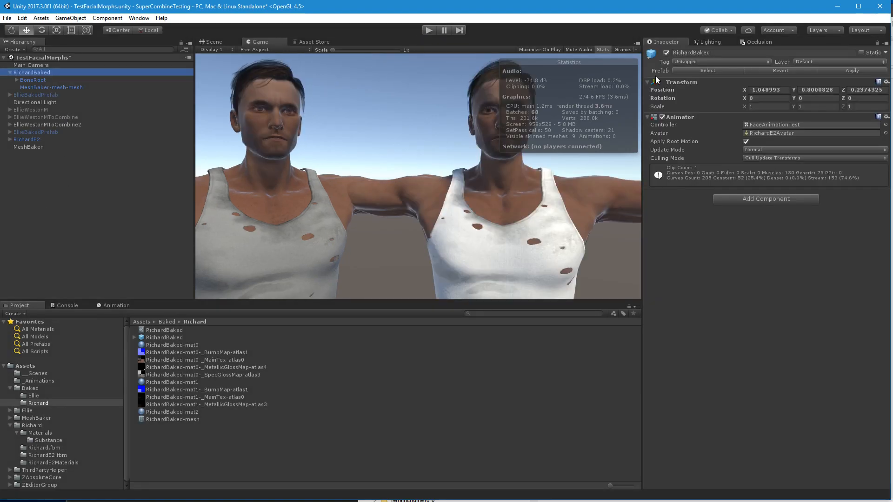
{"action": "left_click", "coordinate": [694, 70]}
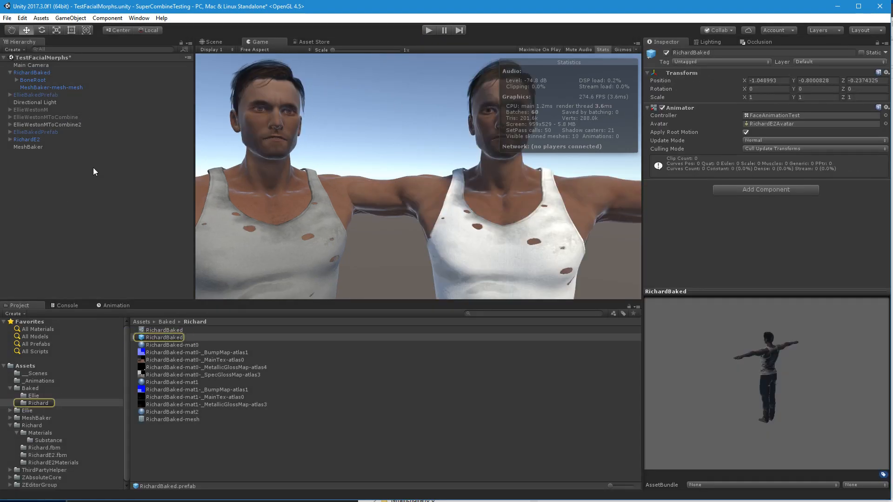
{"action": "left_click", "coordinate": [93, 164]}
{"action": "left_click", "coordinate": [56, 73]}
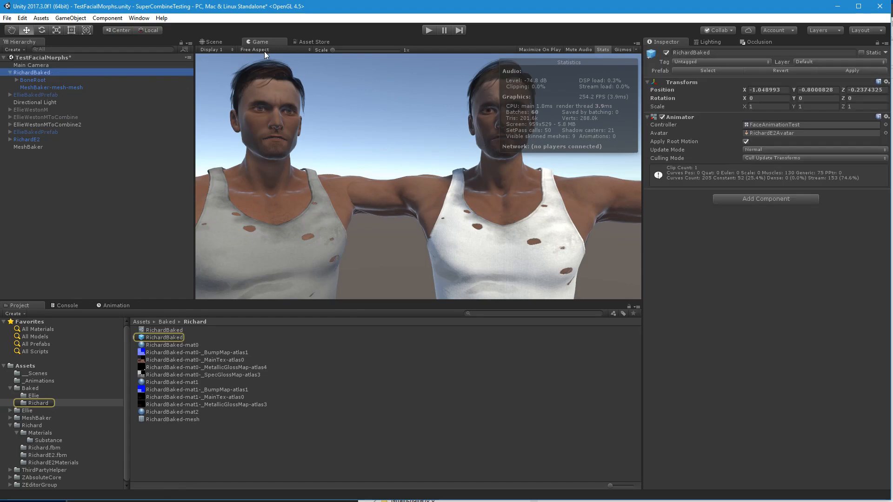
Delete RichardBaked from the scene and add a fresh instance from the RichardBaked prefab.
{"action": "left_click", "coordinate": [224, 39]}
{"action": "right_click_drag", "start_coordinate": [514, 233], "coordinate": [450, 120]}
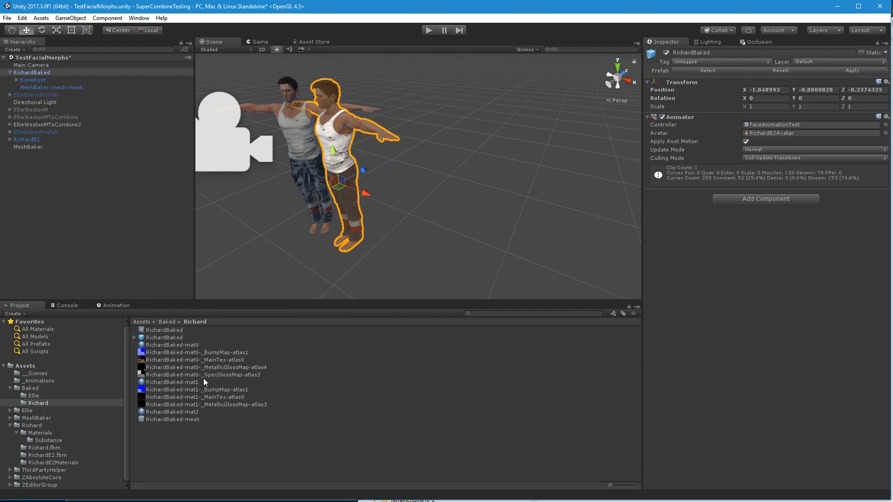
{"action": "key", "text": "Delete"}
{"action": "left_click", "coordinate": [181, 337]}
{"action": "left_click_drag", "start_coordinate": [183, 336], "coordinate": [97, 230]}
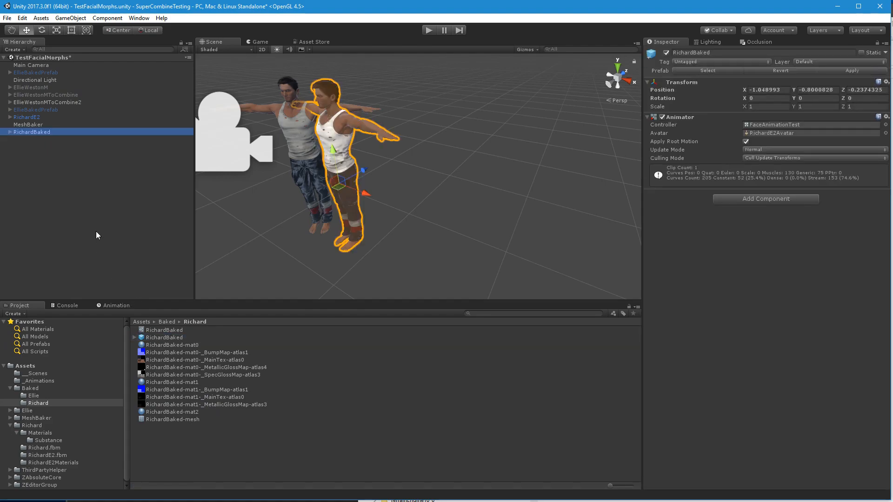
Test the new RichardBaked instance in play mode, stop it, and expand its hierarchy to show the child objects.
{"action": "left_click", "coordinate": [429, 30]}
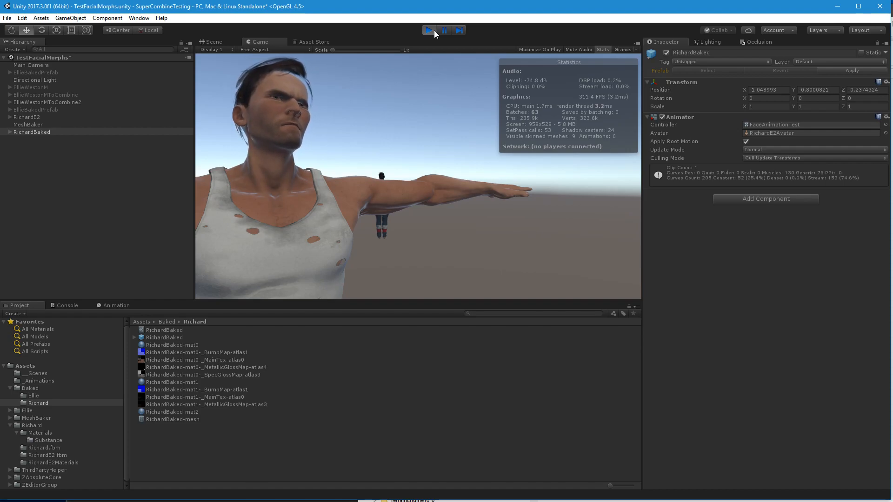
{"action": "left_click", "coordinate": [434, 31]}
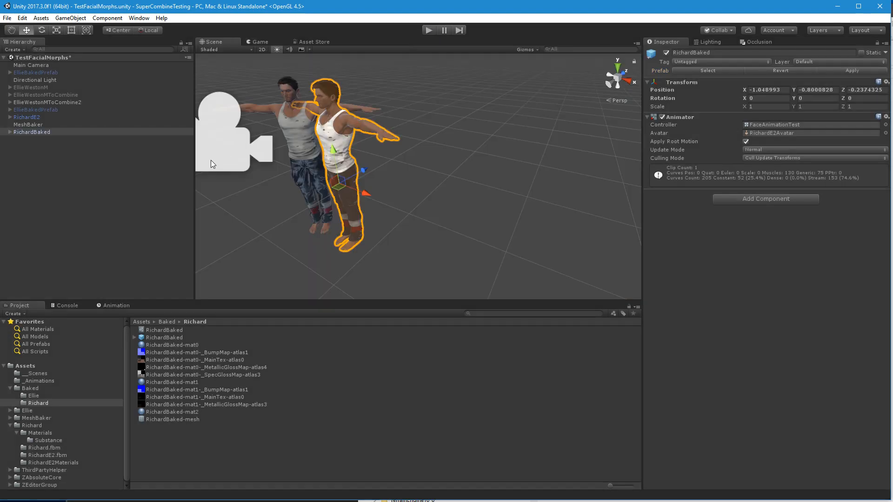
{"action": "left_click", "coordinate": [10, 133]}
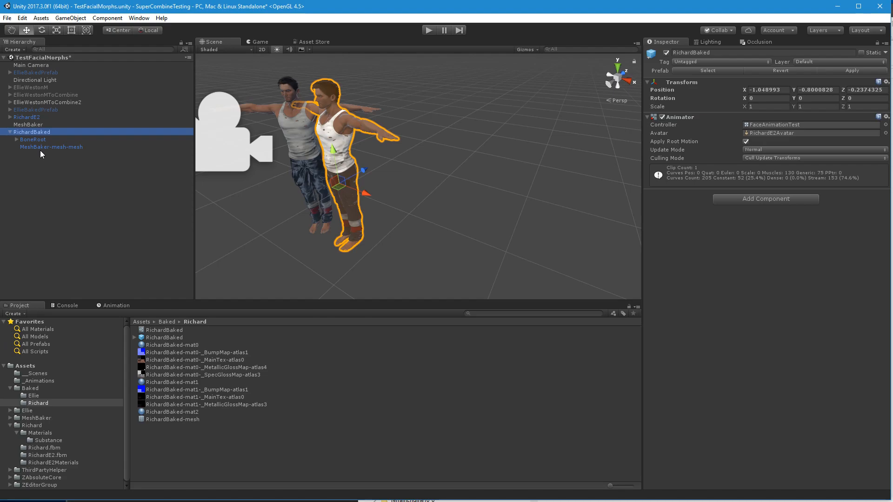
Set the position of RichardBaked's BoneRoot to X 0, Y 0, Z 0.
{"action": "left_click", "coordinate": [39, 148]}
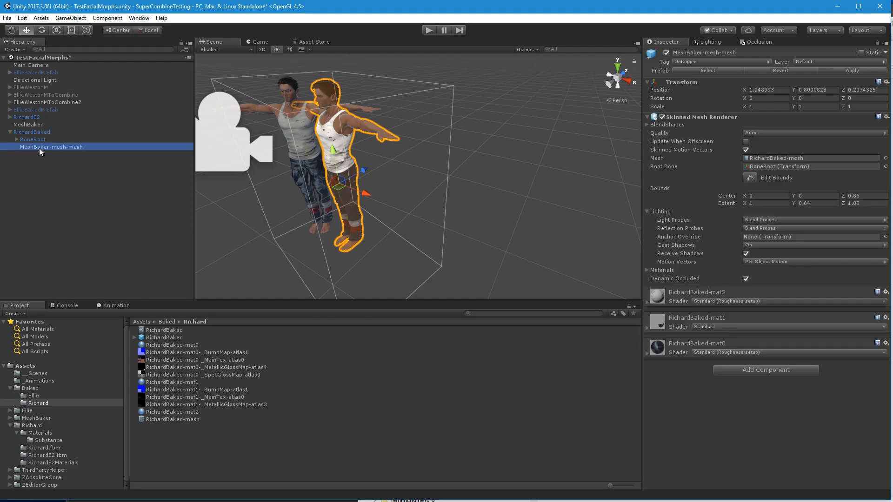
{"action": "left_click", "coordinate": [35, 139]}
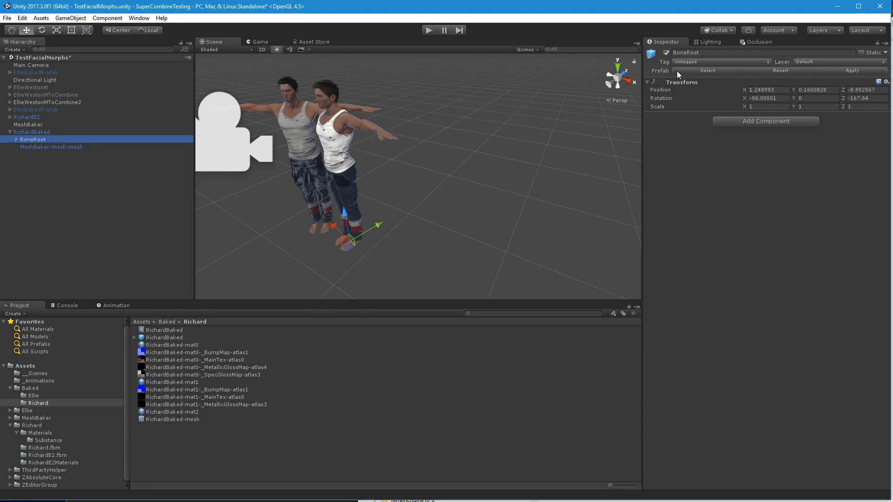
{"action": "left_click", "coordinate": [866, 89]}
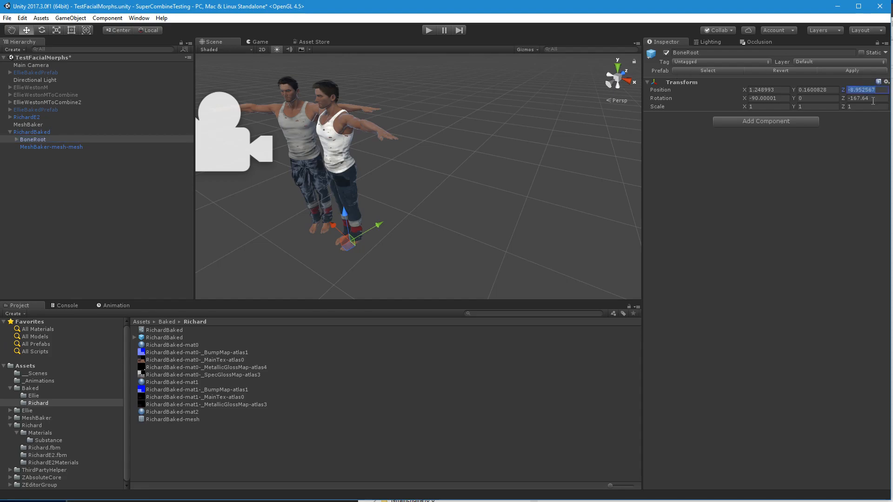
{"action": "type", "text": "0"}
{"action": "left_click", "coordinate": [828, 88]}
{"action": "type", "text": "0"}
{"action": "left_click", "coordinate": [779, 90]}
{"action": "type", "text": "0"}
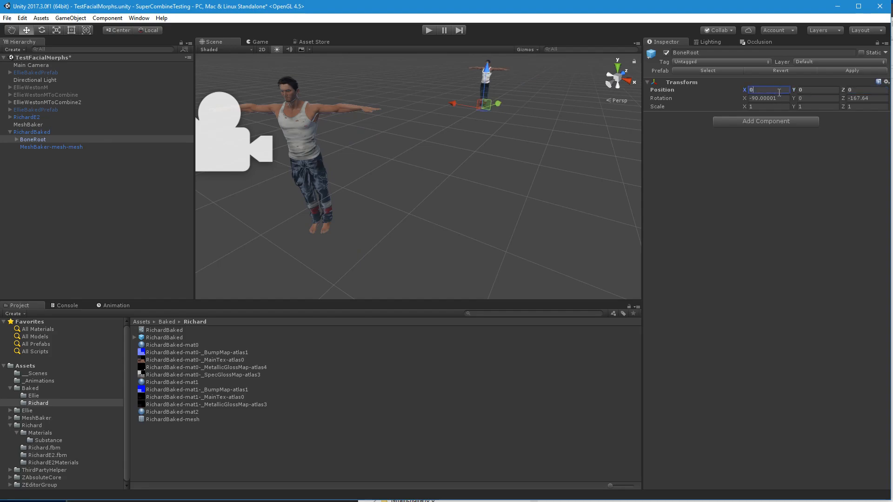
Move RichardBaked beside the original character in the game view, at X 0.37, Y -0.55, Z -0.8.
{"action": "left_click", "coordinate": [38, 132]}
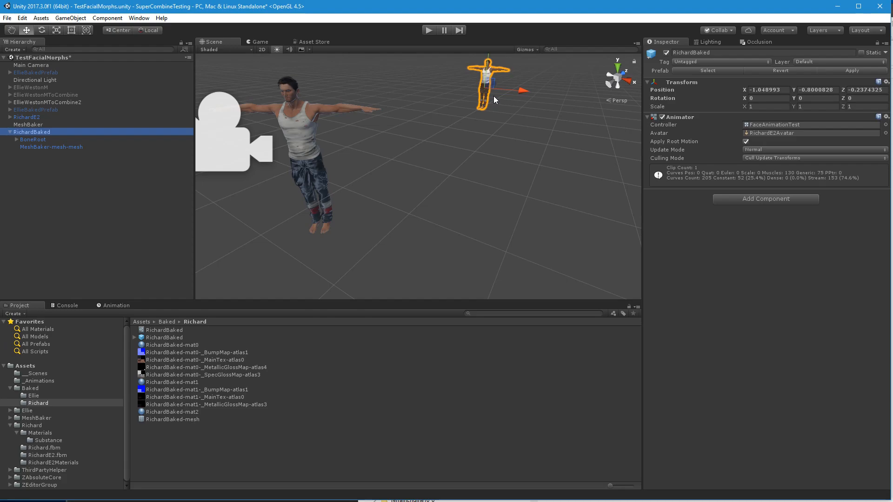
{"action": "left_click_drag", "start_coordinate": [506, 100], "coordinate": [270, 274], "text": "alt"}
{"action": "left_click", "coordinate": [266, 41]}
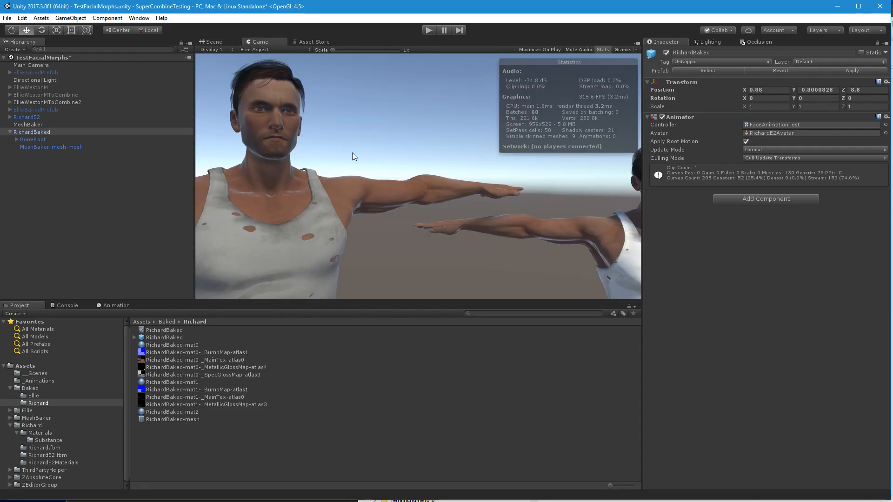
{"action": "left_click_drag", "start_coordinate": [743, 90], "coordinate": [732, 88]}
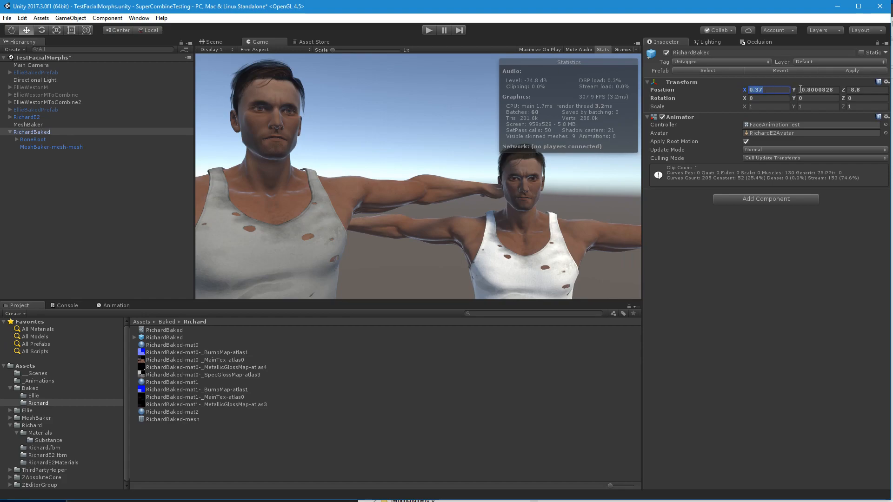
{"action": "left_click", "coordinate": [839, 89]}
{"action": "type", "text": "0"}
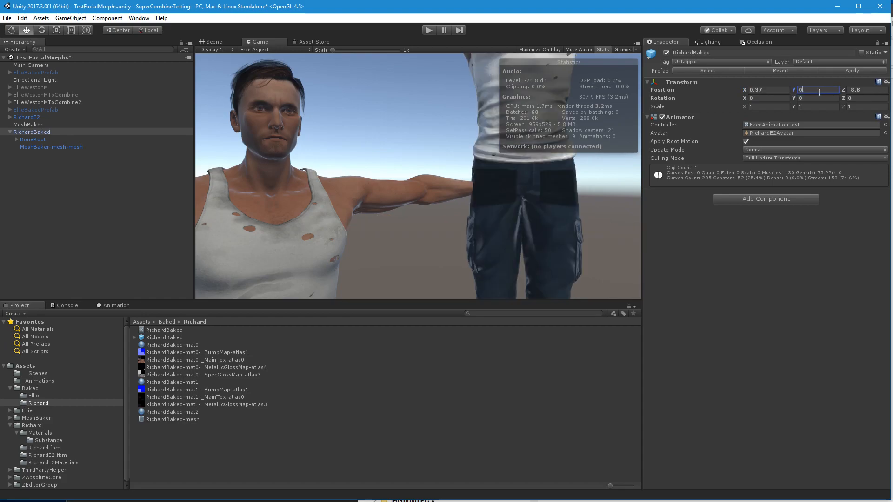
{"action": "left_click_drag", "start_coordinate": [793, 88], "coordinate": [783, 89]}
Hide the rendering statistics overlay and test the repositioned character in play mode before stopping it.
{"action": "left_click", "coordinate": [603, 50]}
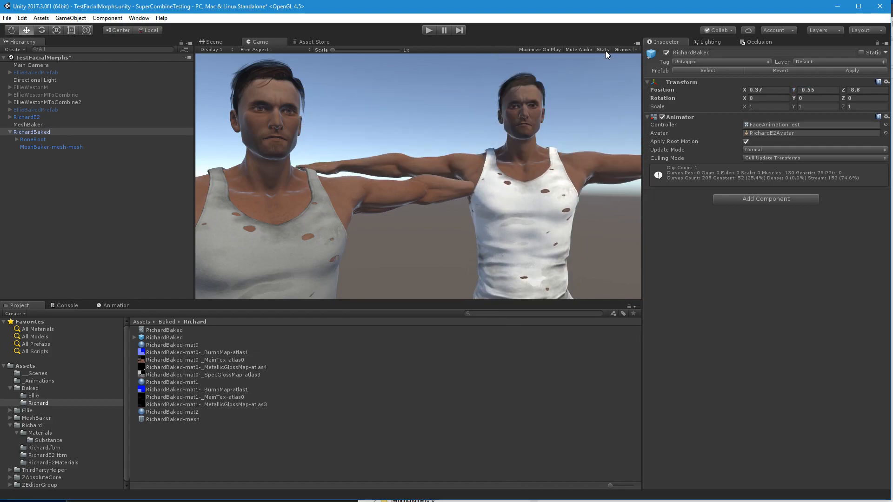
{"action": "left_click", "coordinate": [428, 32]}
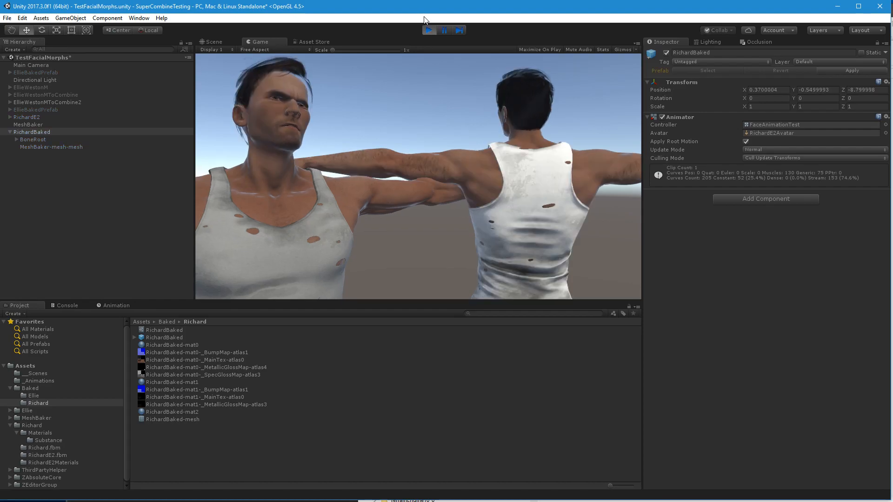
{"action": "left_click", "coordinate": [428, 30]}
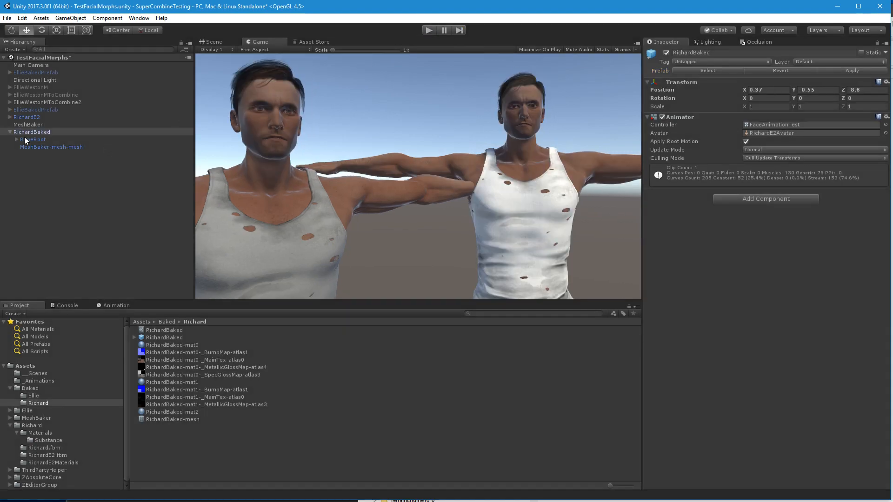
Try turning RichardBaked's BoneRoot about its Y axis and undo the last rotation change.
{"action": "left_click", "coordinate": [45, 136]}
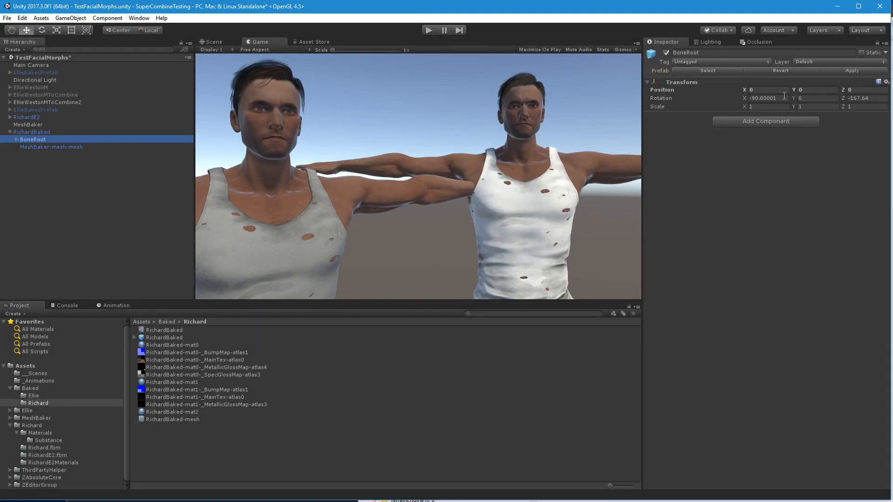
{"action": "left_click_drag", "start_coordinate": [792, 97], "coordinate": [796, 98]}
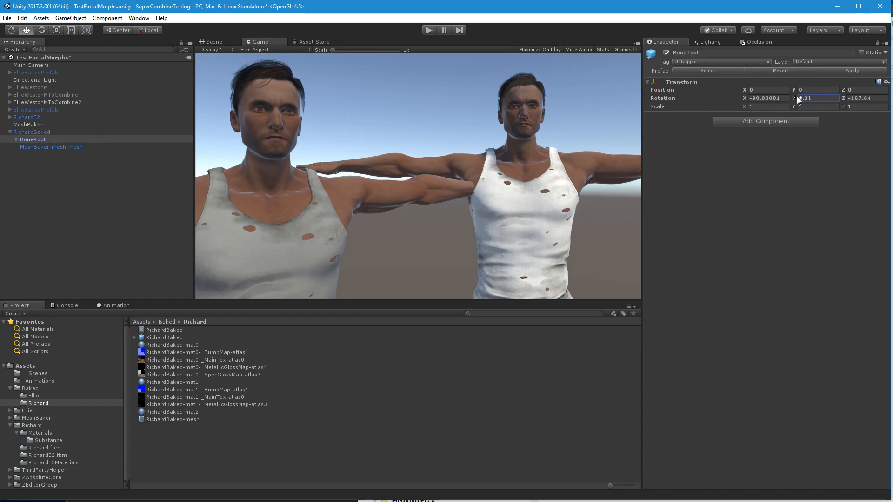
{"action": "left_click", "coordinate": [229, 42]}
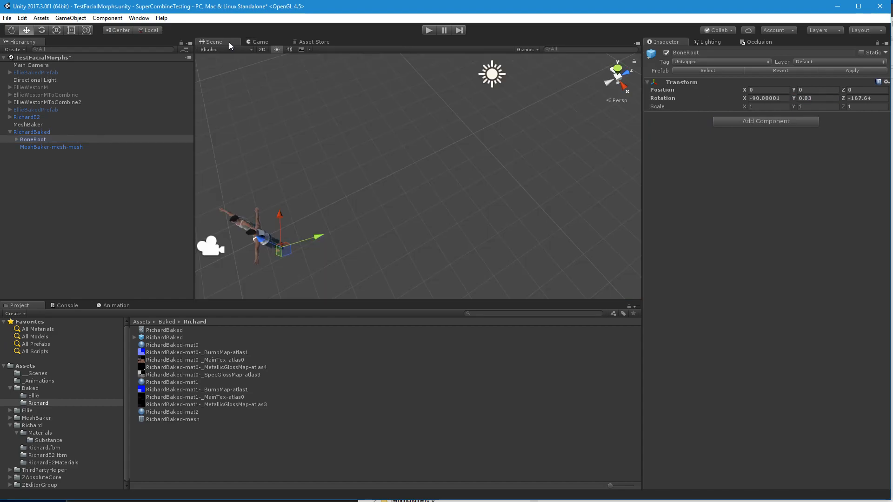
{"action": "left_click_drag", "start_coordinate": [412, 194], "coordinate": [428, 173], "text": "alt"}
{"action": "right_click_drag", "start_coordinate": [429, 173], "coordinate": [519, 180]}
{"action": "scroll", "coordinate": [518, 181], "scroll_direction": "down", "scroll_amount": 2}
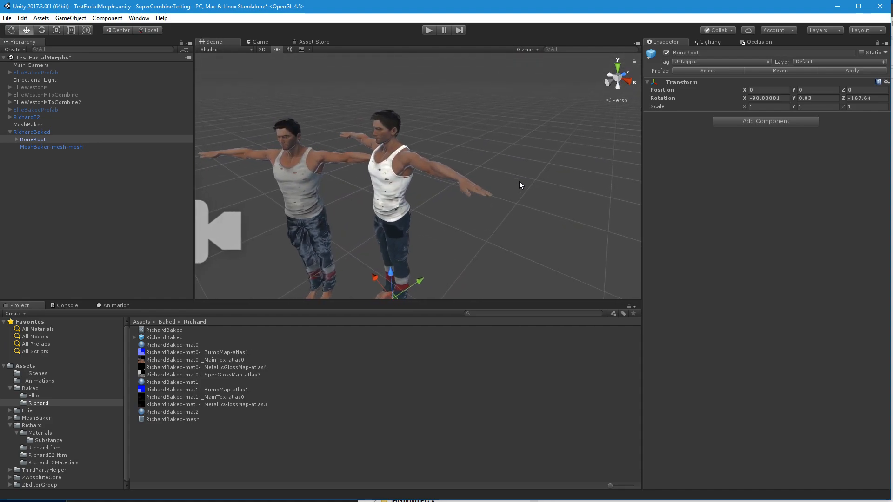
{"action": "key", "text": "f"}
{"action": "left_click_drag", "start_coordinate": [793, 98], "coordinate": [599, 69]}
{"action": "key", "text": "ctrl+z"}
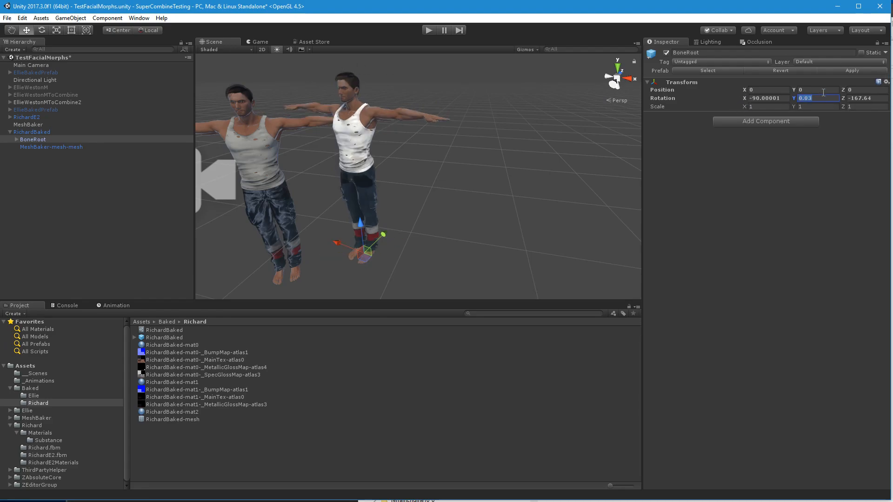
Try a Y rotation of 90 on BoneRoot and replace it with 180.
{"action": "type", "text": "90"}
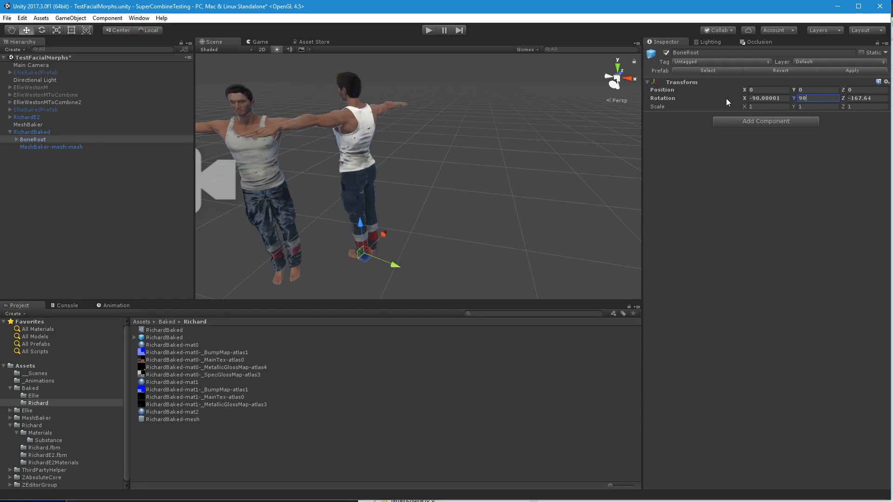
{"action": "key", "text": "BackSpace"}
{"action": "key", "text": "BackSpace"}
{"action": "type", "text": "180"}
During play, set BoneRoot's Y rotation to 0 and RichardBaked's to 180, then stop play and briefly retest.
{"action": "left_click", "coordinate": [429, 31]}
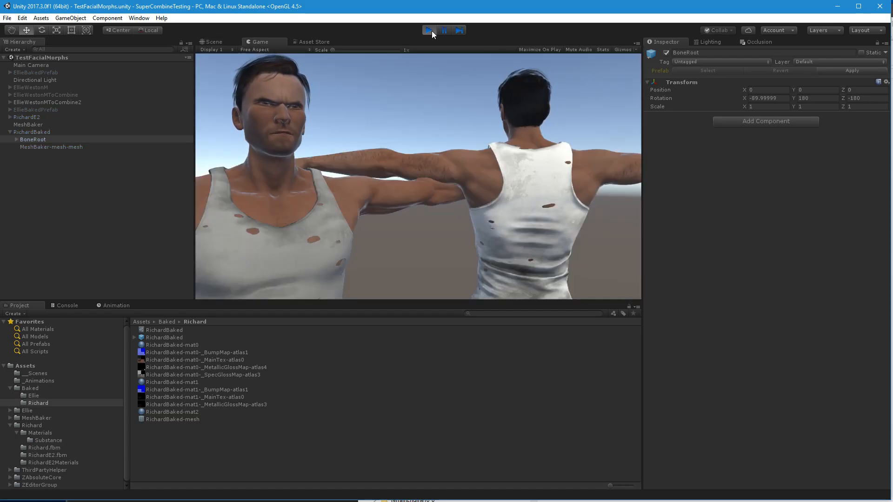
{"action": "left_click", "coordinate": [439, 32]}
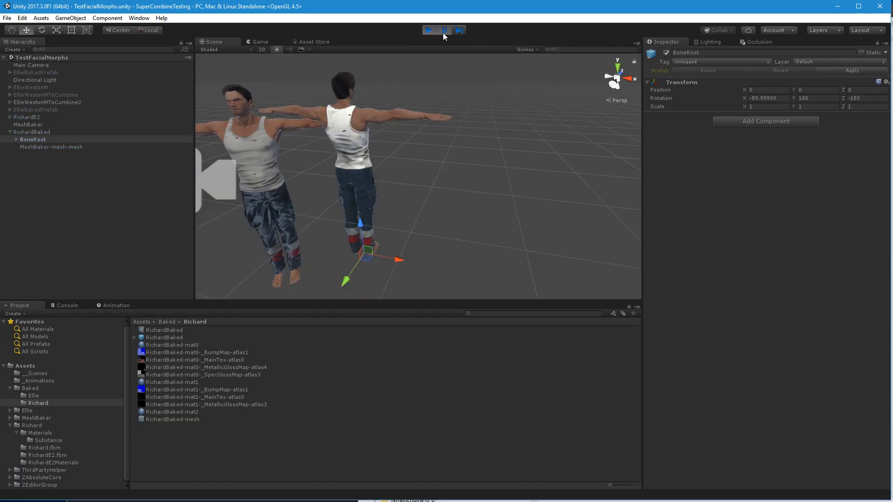
{"action": "left_click", "coordinate": [818, 98]}
{"action": "type", "text": "0"}
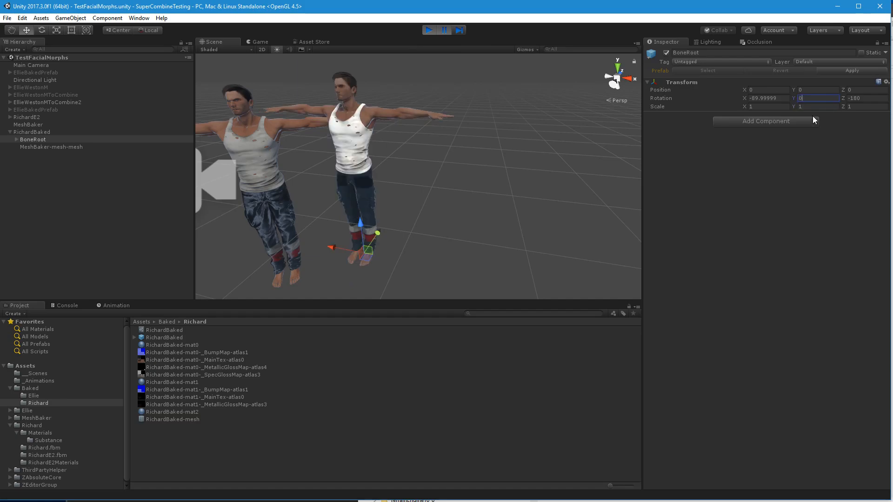
{"action": "left_click", "coordinate": [46, 133]}
{"action": "left_click", "coordinate": [818, 99]}
{"action": "type", "text": "180"}
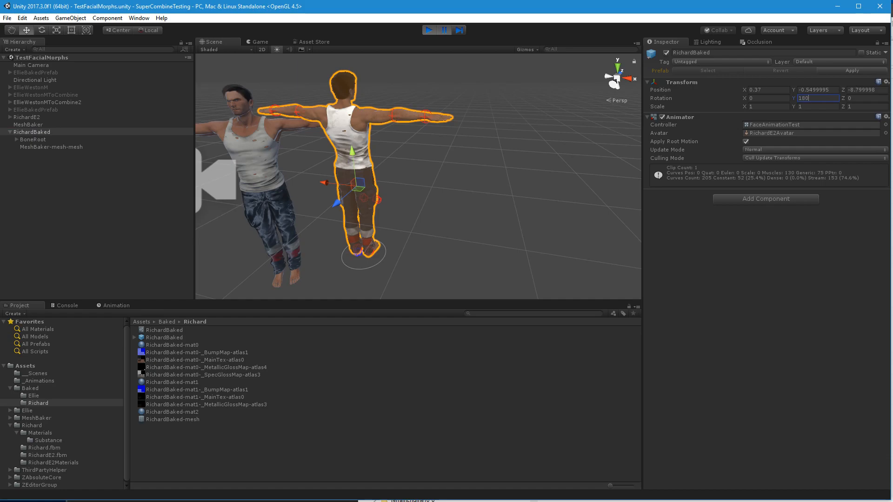
{"action": "left_click", "coordinate": [426, 30]}
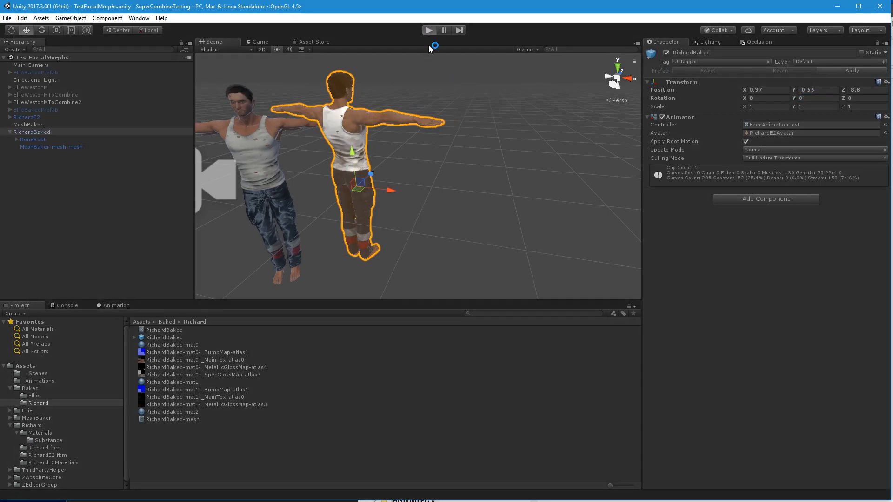
{"action": "left_click", "coordinate": [429, 31]}
{"action": "left_click", "coordinate": [429, 31]}
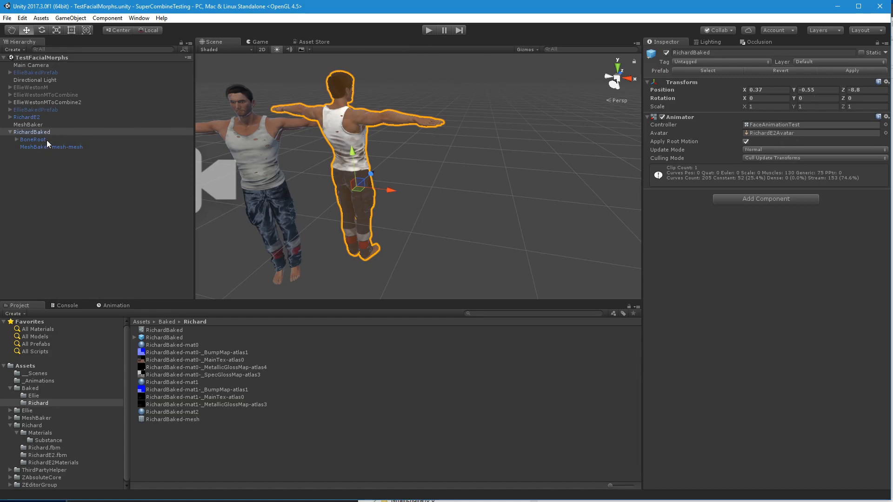
Set the Y rotation of MeshBaker-mesh-mesh to 180 and test RichardBaked in play mode before stopping it.
{"action": "left_click", "coordinate": [807, 99]}
{"action": "left_click", "coordinate": [35, 141]}
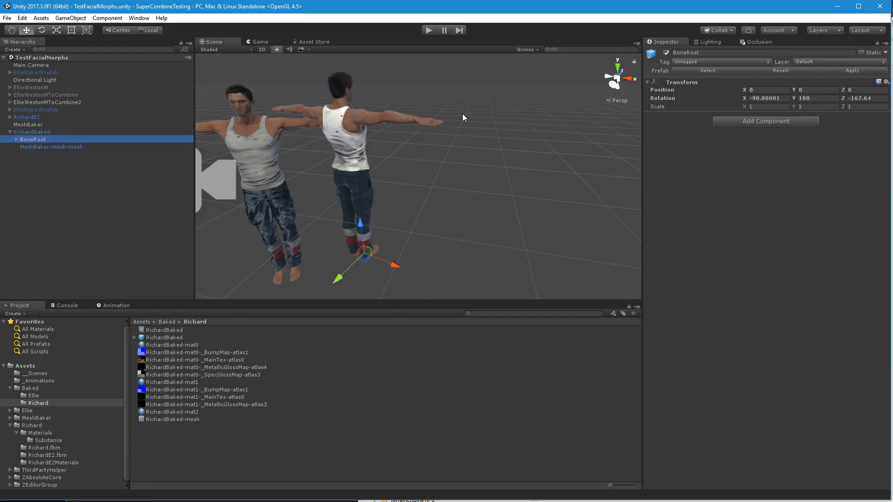
{"action": "left_click", "coordinate": [58, 146]}
{"action": "left_click", "coordinate": [819, 98]}
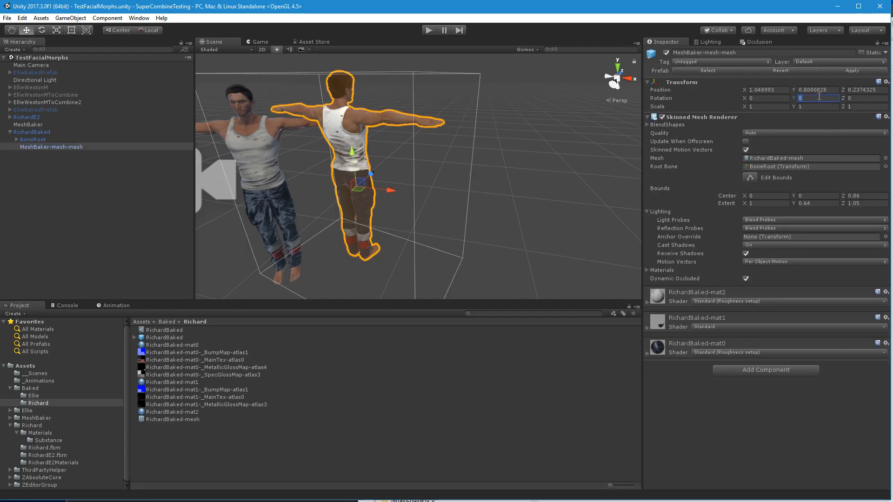
{"action": "type", "text": "180"}
{"action": "left_click", "coordinate": [35, 133]}
{"action": "left_click", "coordinate": [427, 31]}
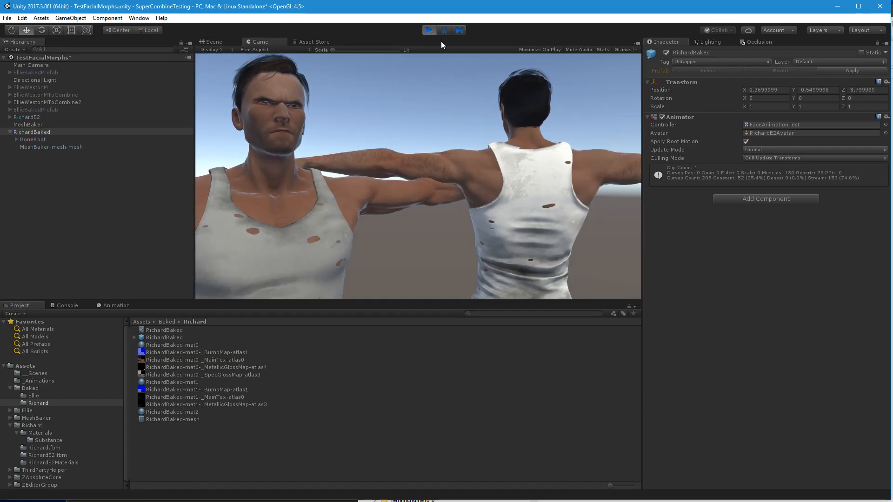
{"action": "left_click", "coordinate": [428, 30]}
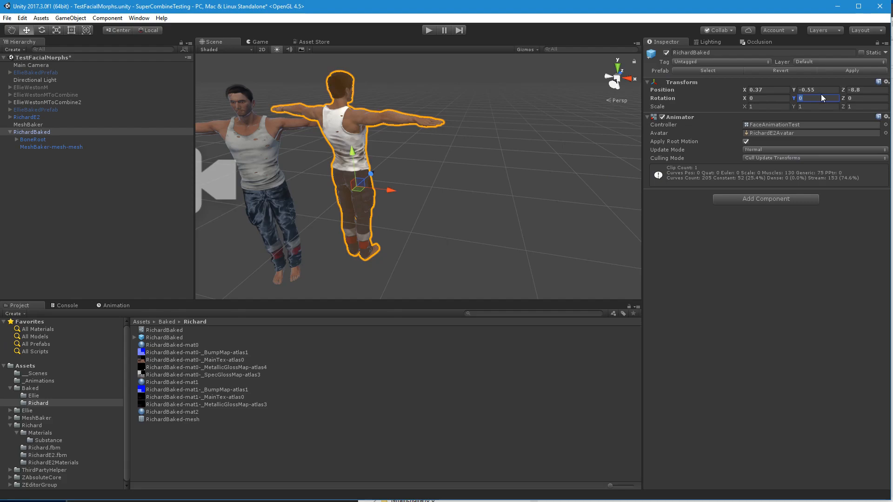
Try setting the Y rotation of BoneRoot and MeshBaker-mesh-mesh together to 0, and undo the change.
{"action": "left_click", "coordinate": [46, 140]}
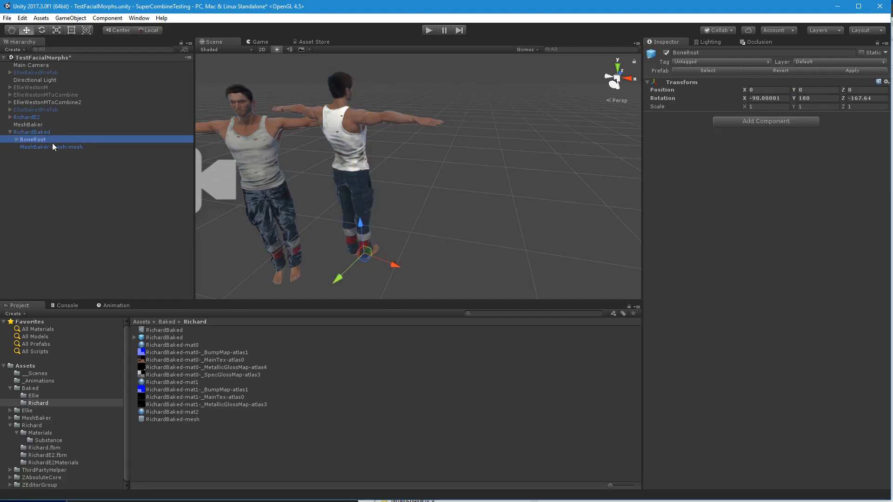
{"action": "left_click", "coordinate": [52, 147], "text": "shift"}
{"action": "left_click", "coordinate": [821, 98]}
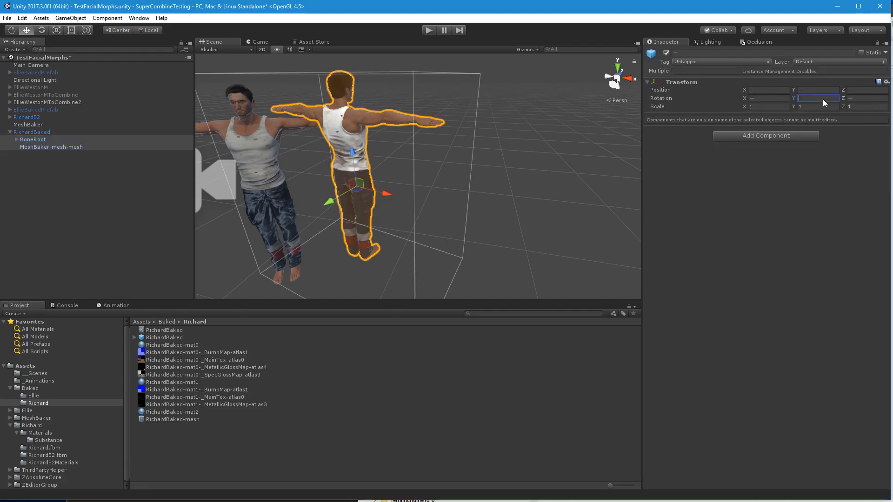
{"action": "type", "text": "0"}
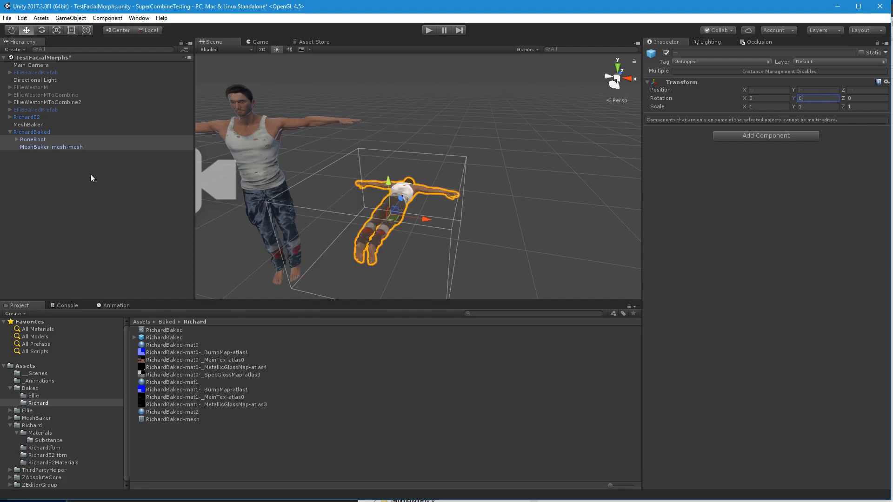
{"action": "key", "text": "ctrl+z"}
Set the Y rotation of BoneRoot and MeshBaker-mesh-mesh individually to 0, and retest the character in play mode.
{"action": "left_click", "coordinate": [54, 140]}
{"action": "left_click", "coordinate": [836, 99]}
{"action": "type", "text": "0"}
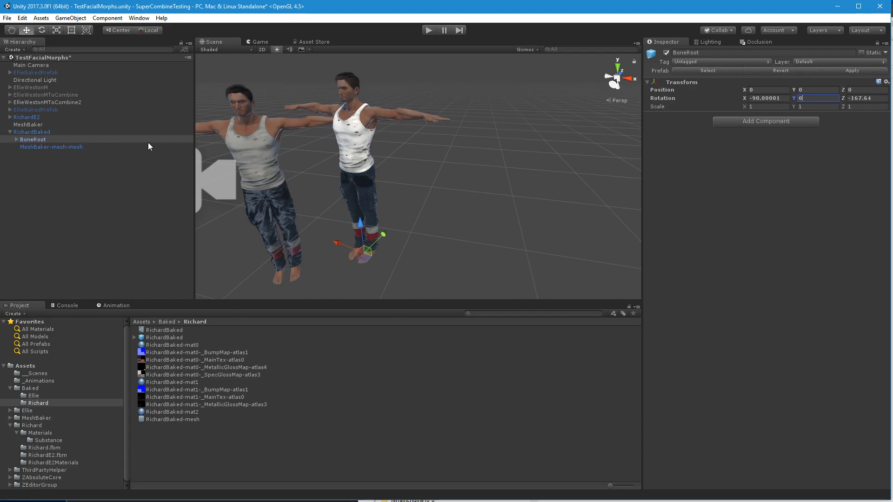
{"action": "left_click", "coordinate": [96, 145]}
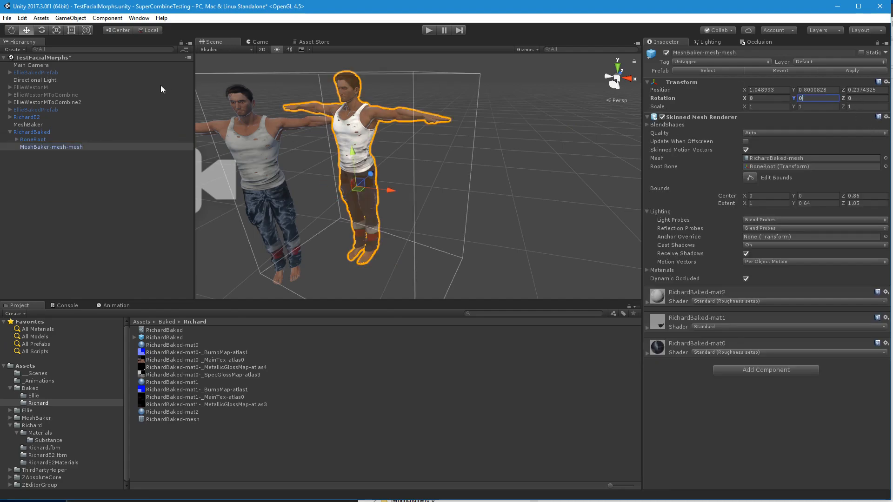
{"action": "left_click", "coordinate": [431, 30]}
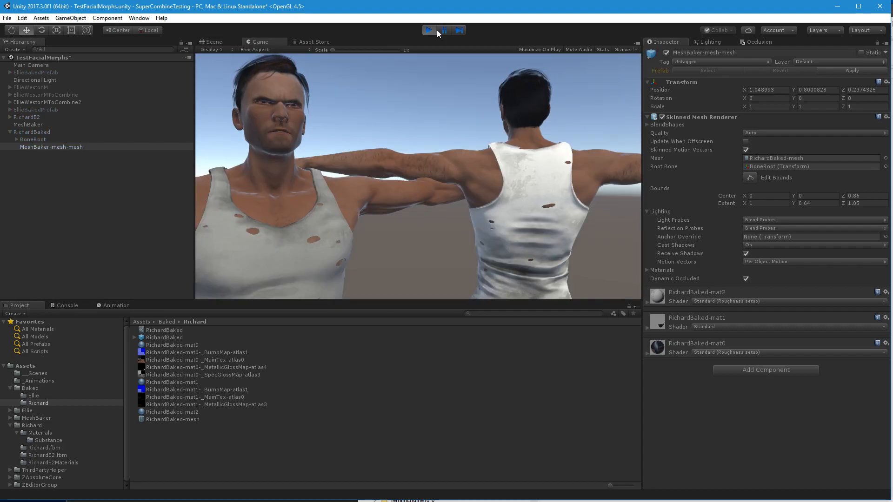
{"action": "left_click", "coordinate": [432, 30]}
Set the Y rotation of MeshBaker-mesh-mesh and BoneRoot individually to 180 under RichardBaked.
{"action": "left_click", "coordinate": [41, 133]}
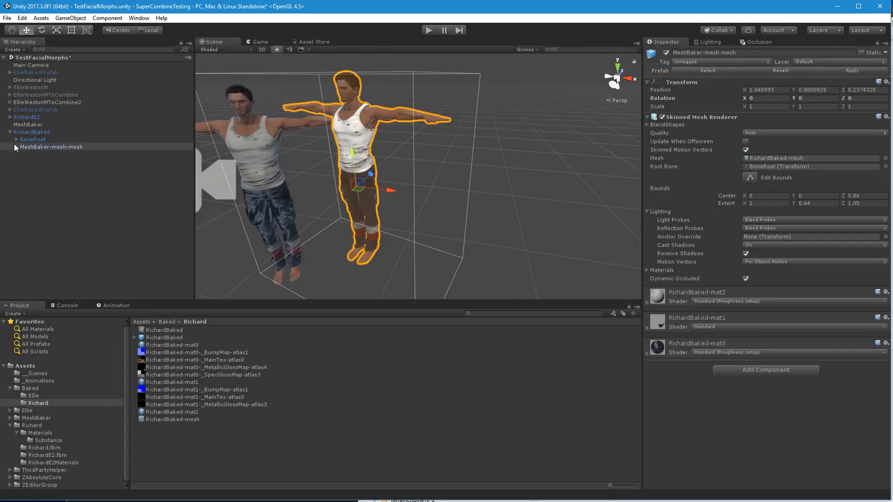
{"action": "left_click", "coordinate": [41, 140]}
{"action": "left_click", "coordinate": [44, 147], "text": "shift"}
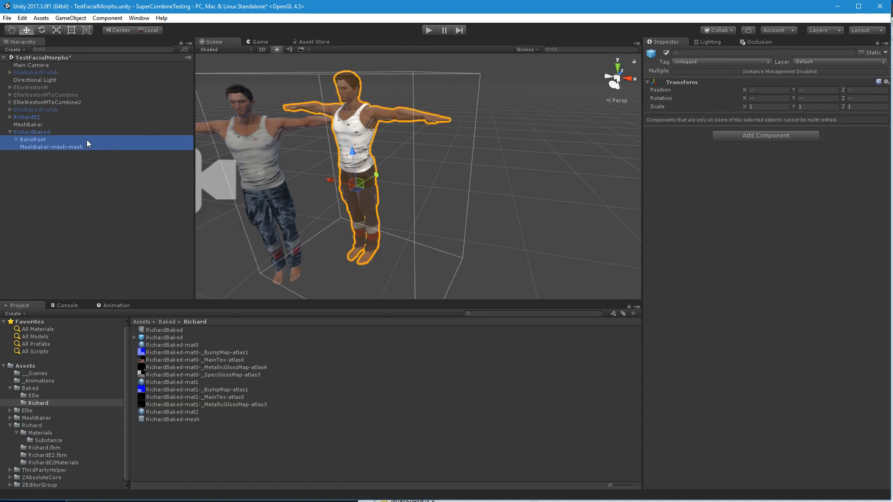
{"action": "left_click", "coordinate": [43, 147]}
{"action": "left_click", "coordinate": [808, 97]}
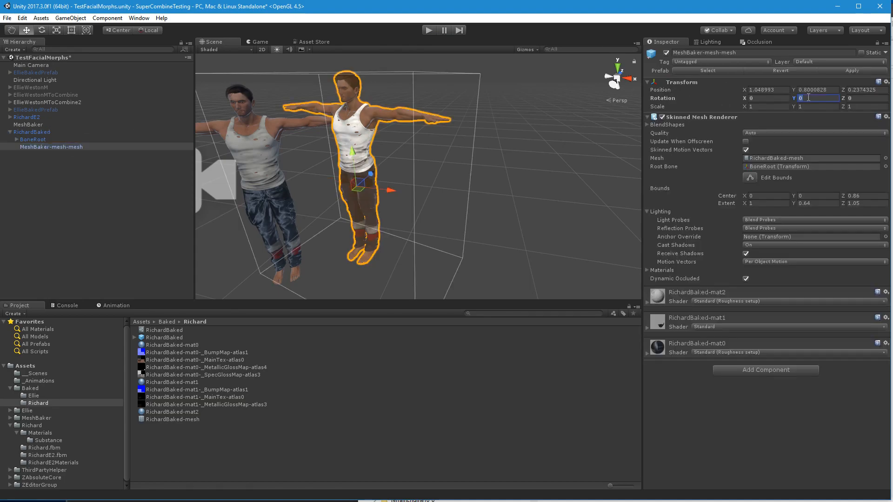
{"action": "type", "text": "180"}
{"action": "left_click", "coordinate": [38, 139]}
{"action": "left_click", "coordinate": [813, 98]}
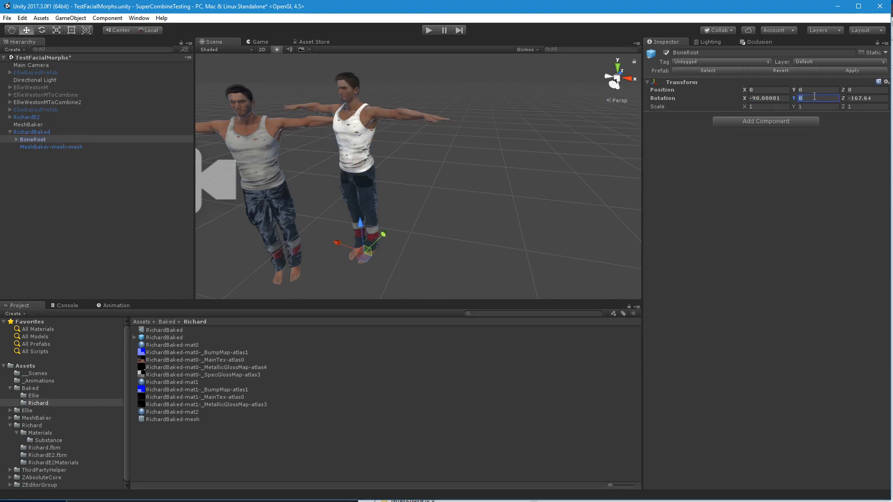
{"action": "type", "text": "180"}
Set the Y rotation of the parent RichardBaked object to 180.
{"action": "left_click", "coordinate": [175, 134]}
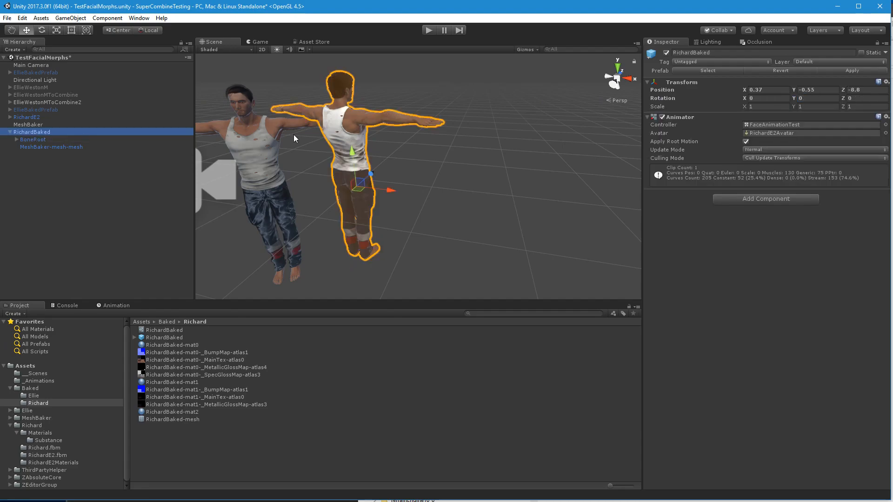
{"action": "left_click", "coordinate": [813, 97]}
{"action": "type", "text": "180"}
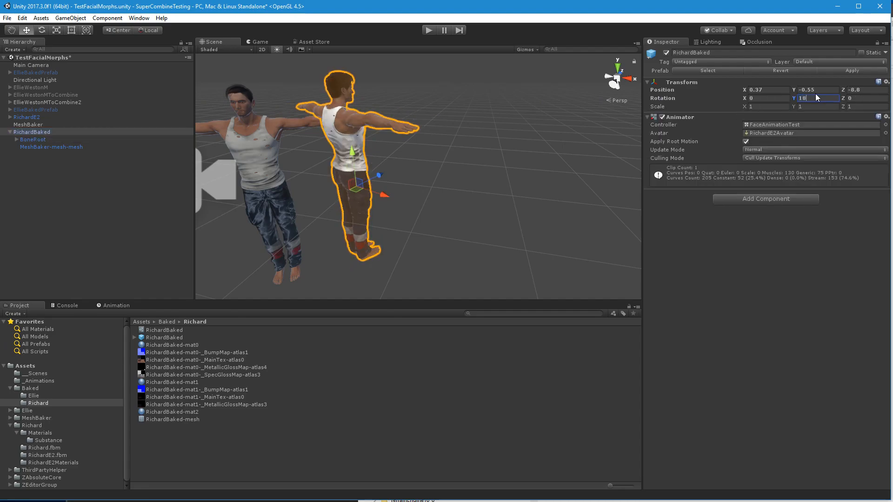
Test RichardBaked in play mode, turning its Y rotation to about 189.45 during play, and stop play.
{"action": "left_click", "coordinate": [432, 31]}
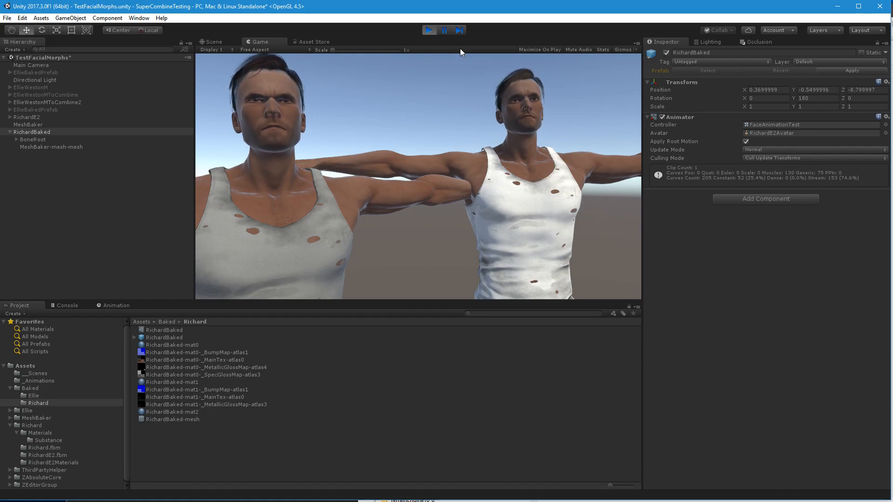
{"action": "left_click_drag", "start_coordinate": [792, 98], "coordinate": [638, 107]}
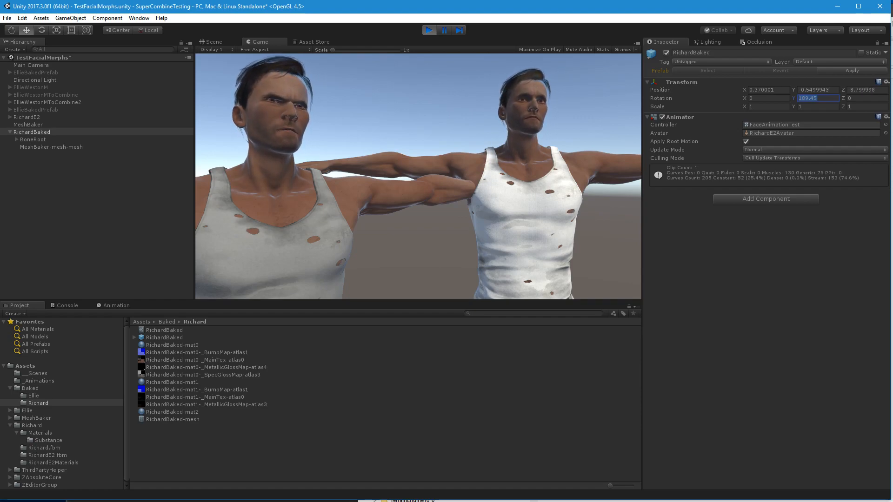
{"action": "left_click", "coordinate": [430, 30]}
{"action": "left_click", "coordinate": [813, 98]}
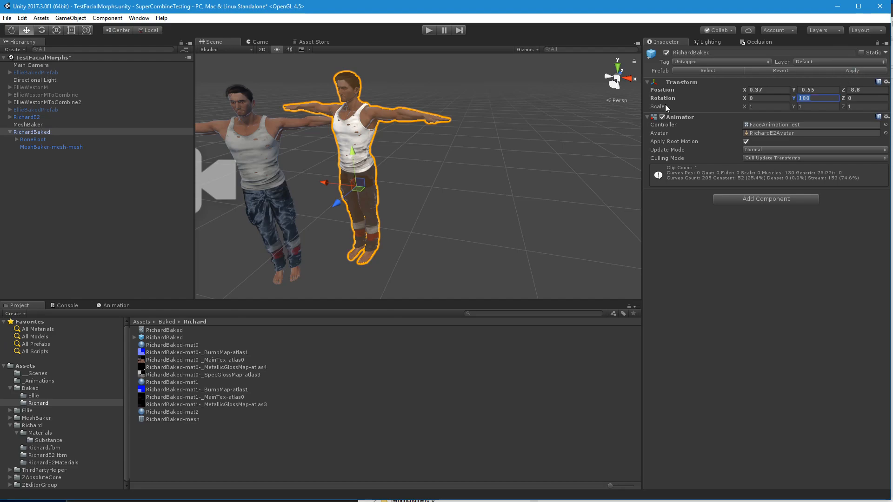